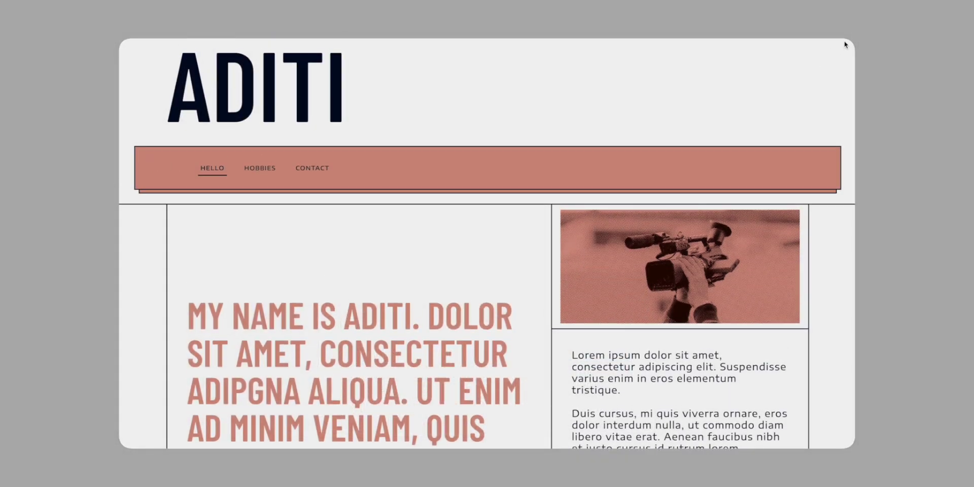
Scroll through the published ADITI site's animations, then jump to the HOBBIES section
scroll(845, 45, "down", 3)
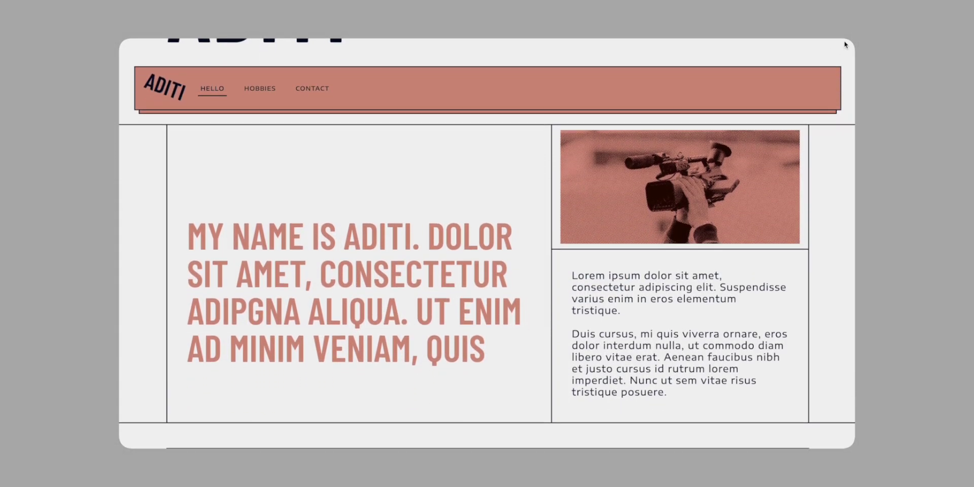
scroll(845, 45, "down", 3)
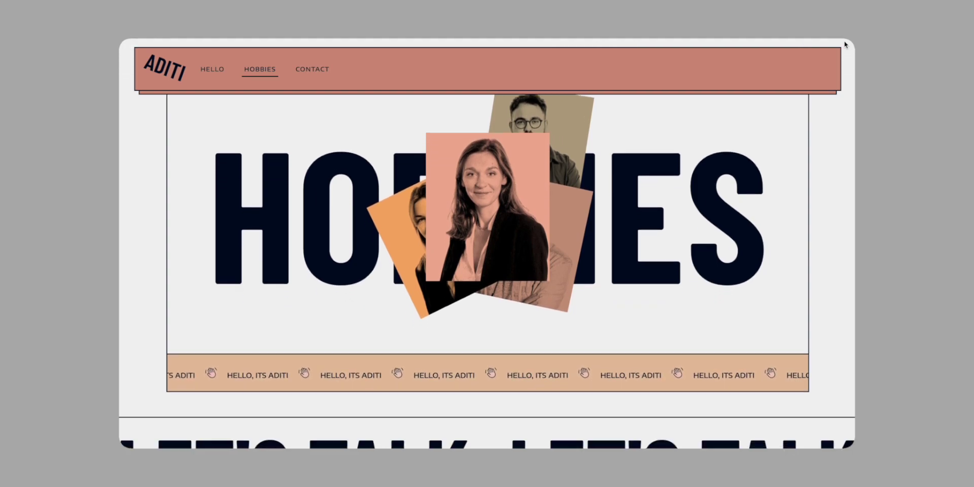
scroll(845, 45, "down", 4)
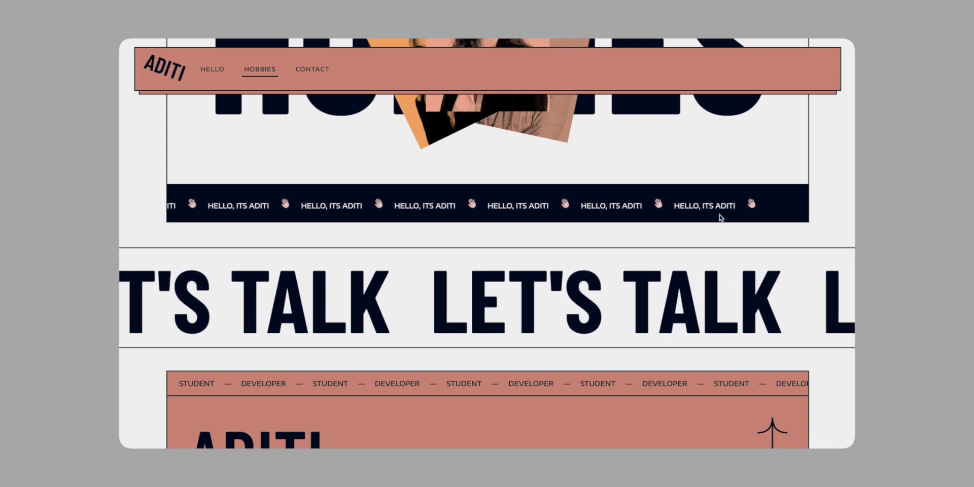
scroll(681, 277, "down", 1)
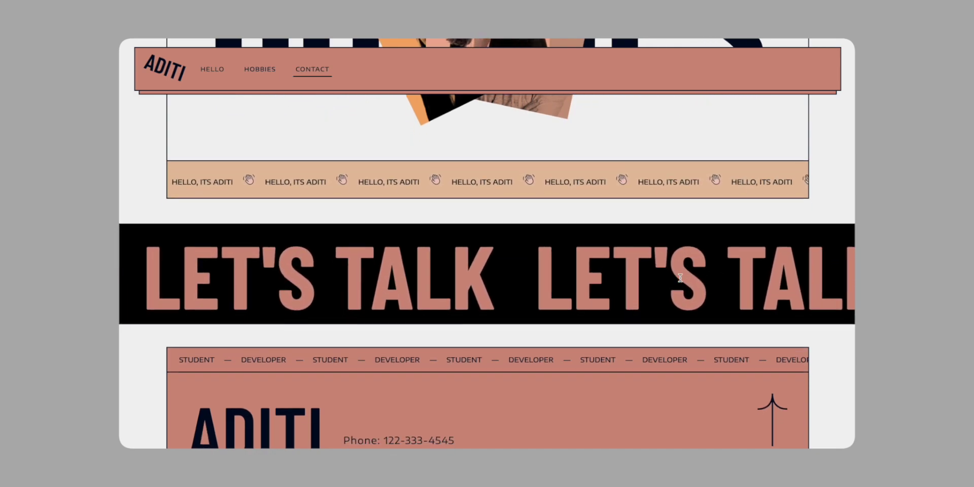
scroll(681, 278, "down", 2)
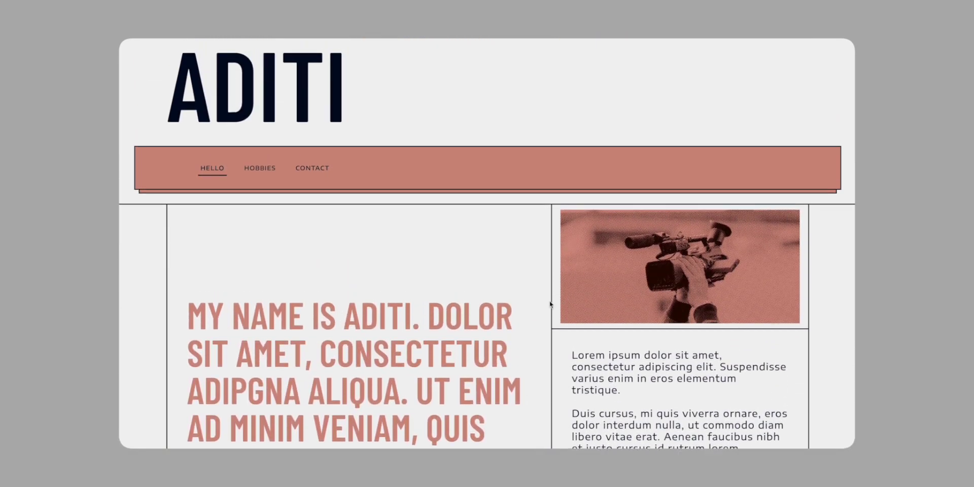
left_click(261, 169)
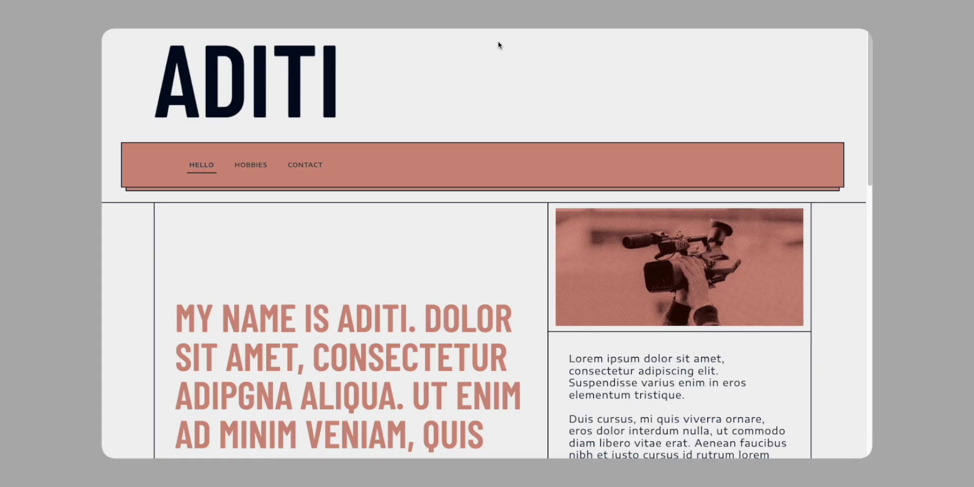
Scroll down the published site and jump to the Hobbies section from the nav
scroll(499, 45, "down", 3)
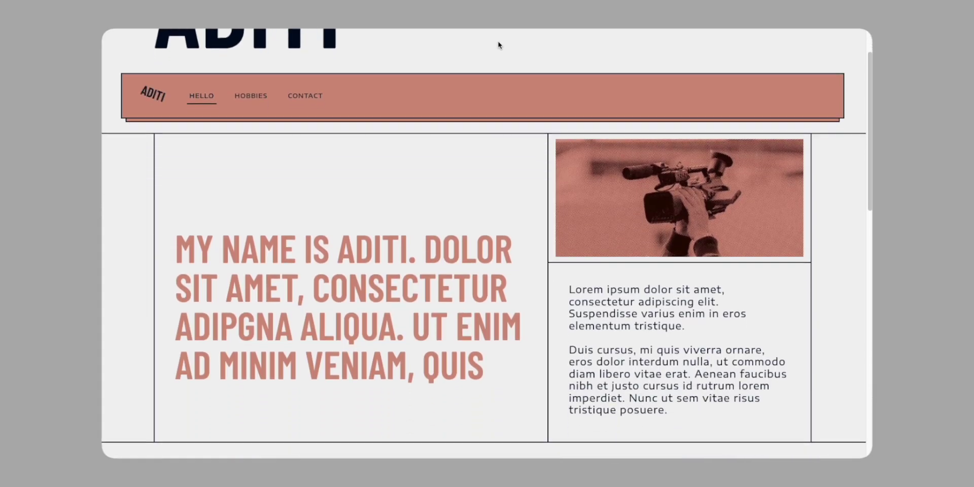
scroll(499, 45, "down", 1)
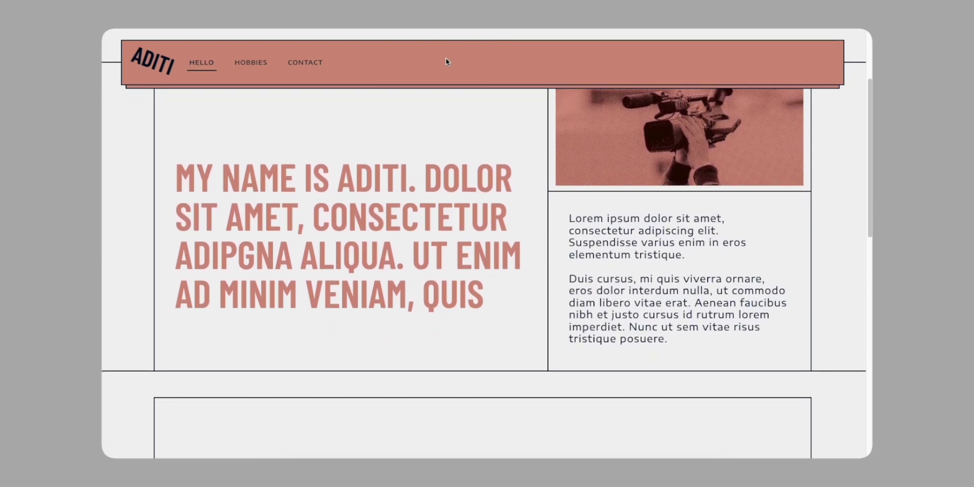
scroll(495, 59, "down", 4)
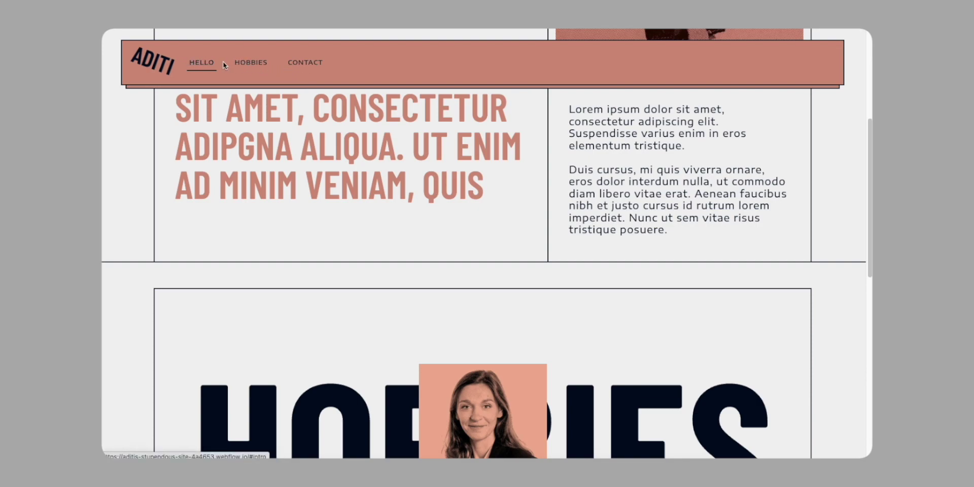
left_click(249, 65)
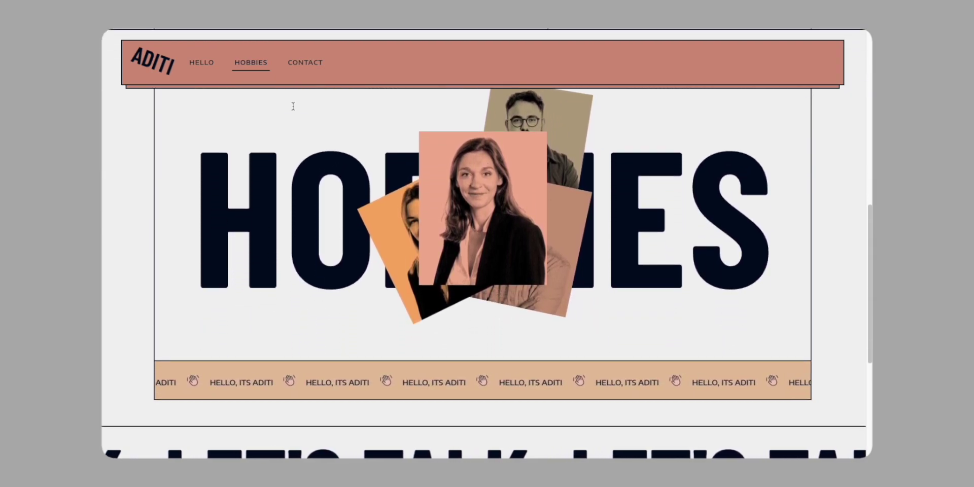
Scroll to the footer and return to HELLO via the up arrow, then jump to HOBBIES and LET'S TALK
scroll(294, 106, "down", 1)
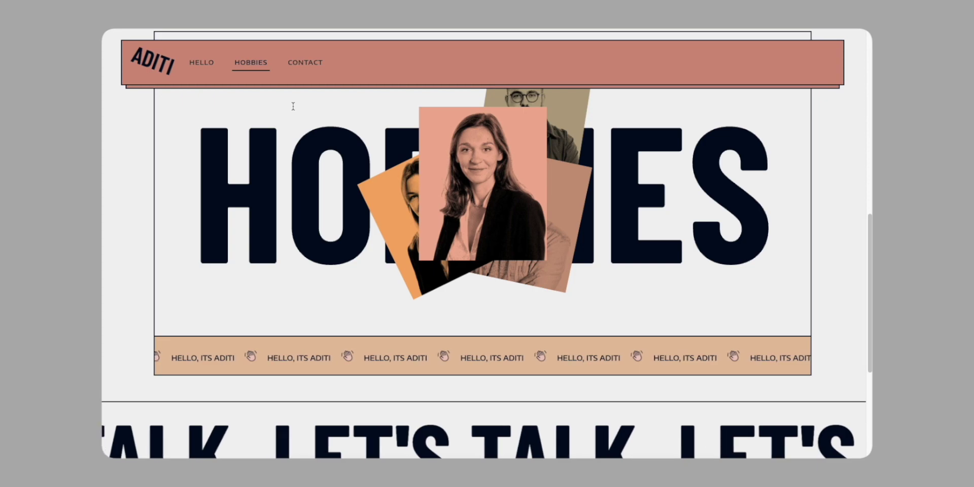
scroll(294, 106, "down", 3)
scroll(284, 152, "up", 1)
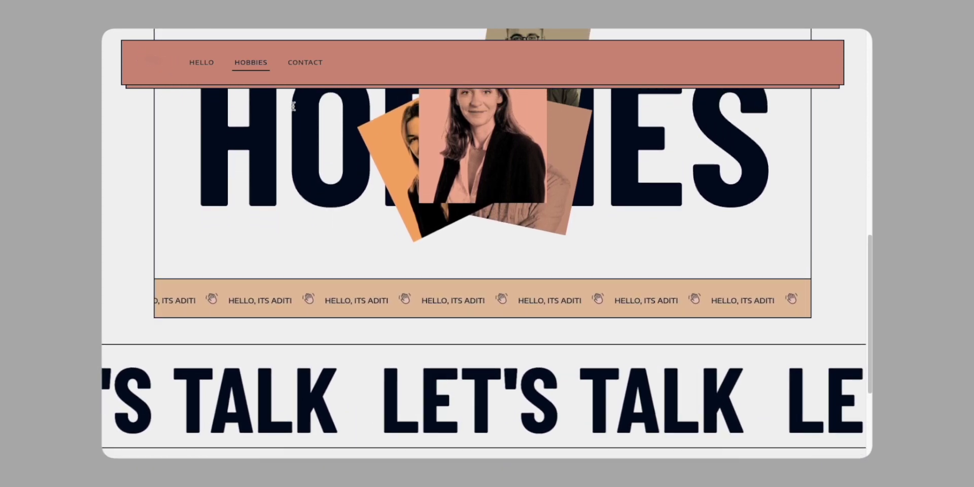
scroll(261, 196, "down", 1)
scroll(238, 244, "up", 1)
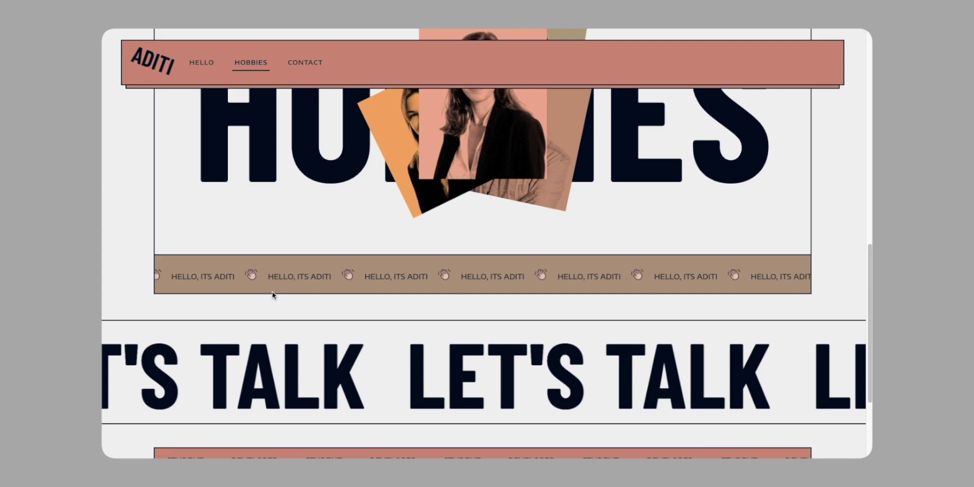
scroll(271, 336, "down", 3)
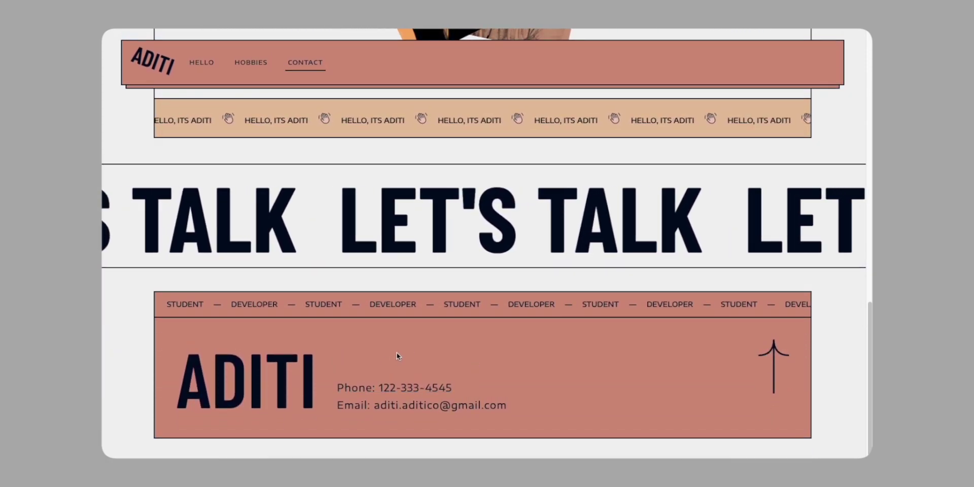
left_click(768, 357)
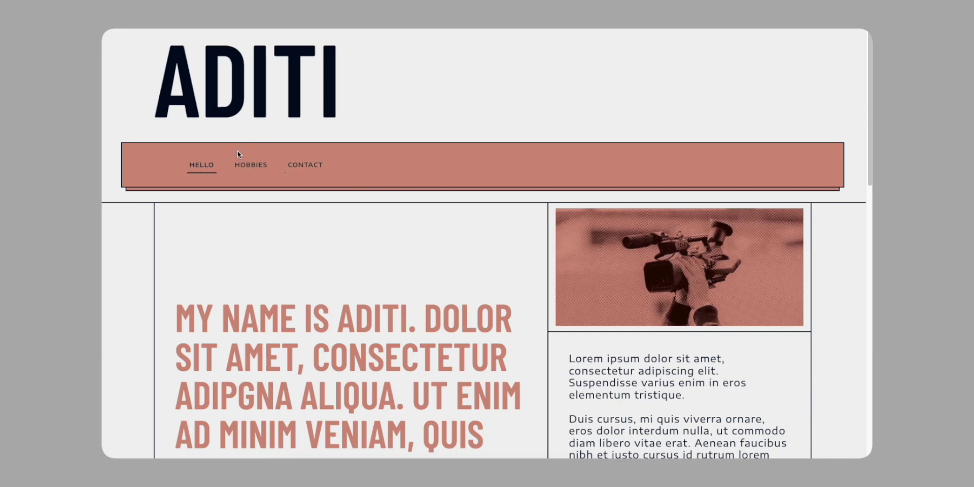
left_click(247, 165)
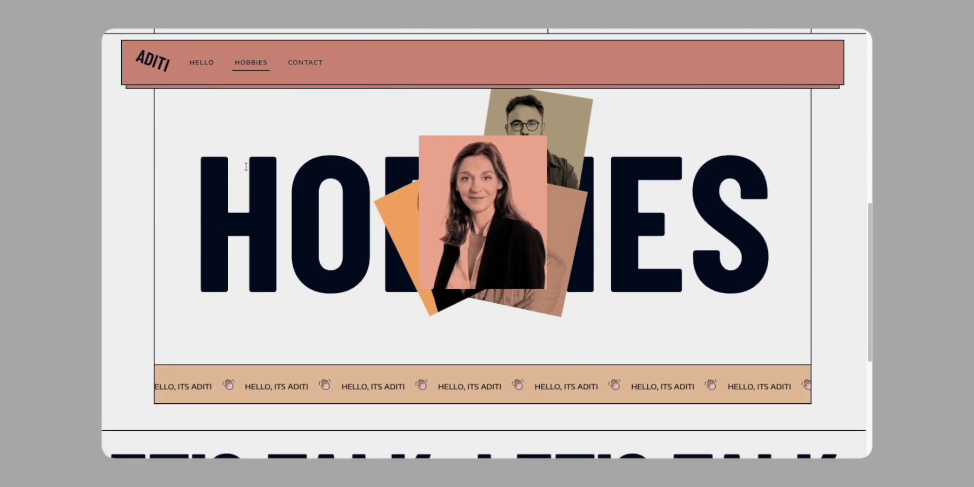
left_click(307, 63)
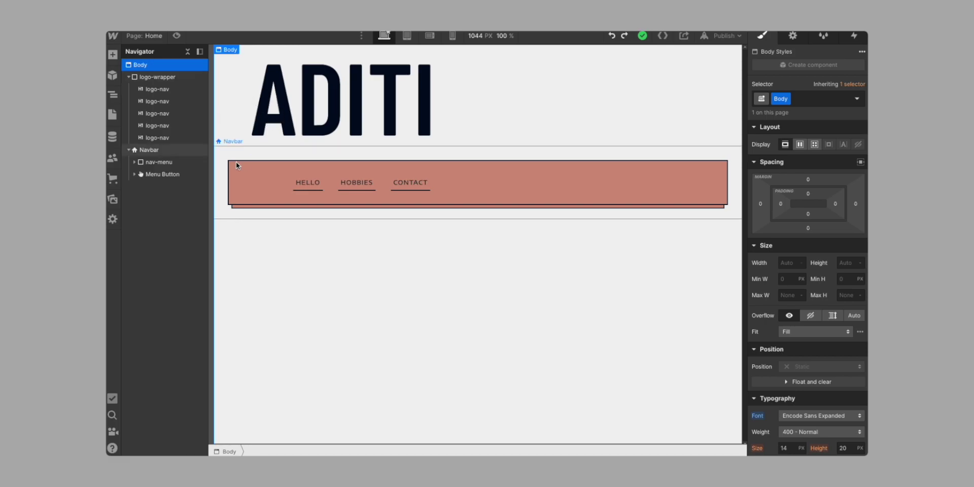
left_click(446, 104)
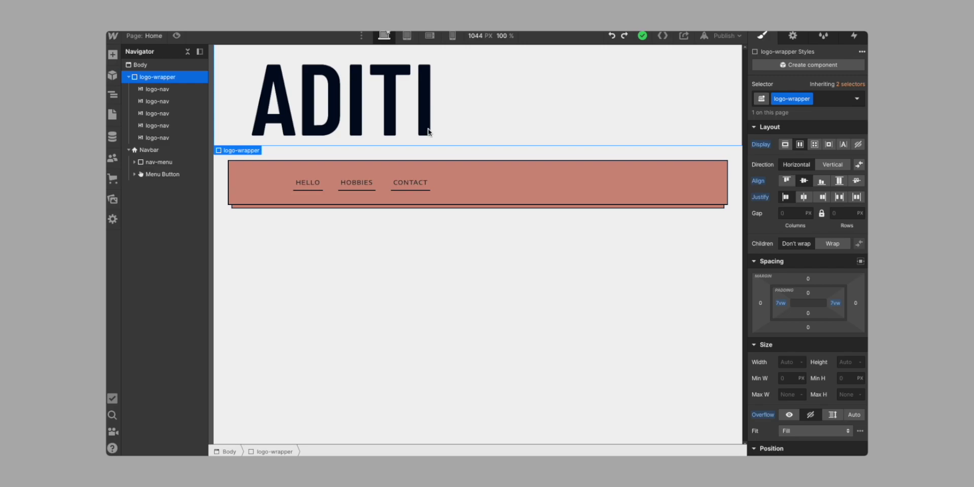
left_click(269, 111)
left_click(340, 101)
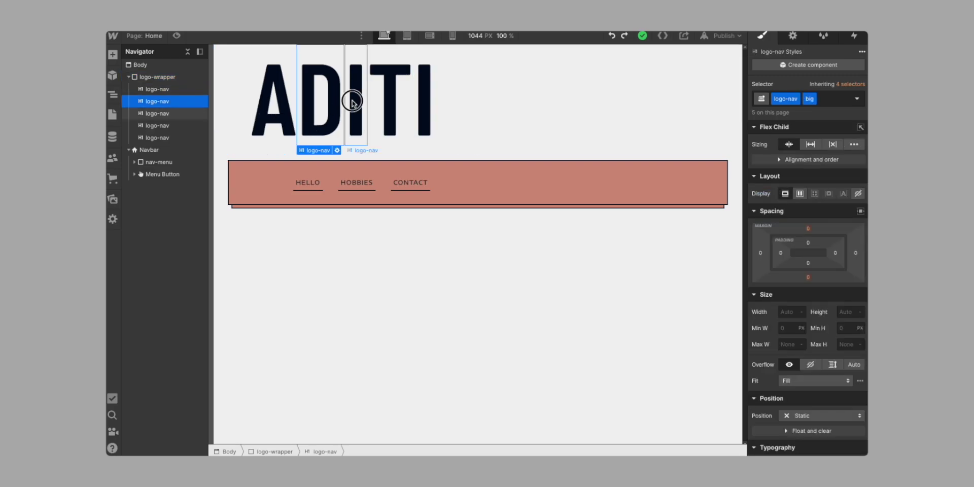
left_click(355, 102)
left_click(392, 101)
left_click(424, 102)
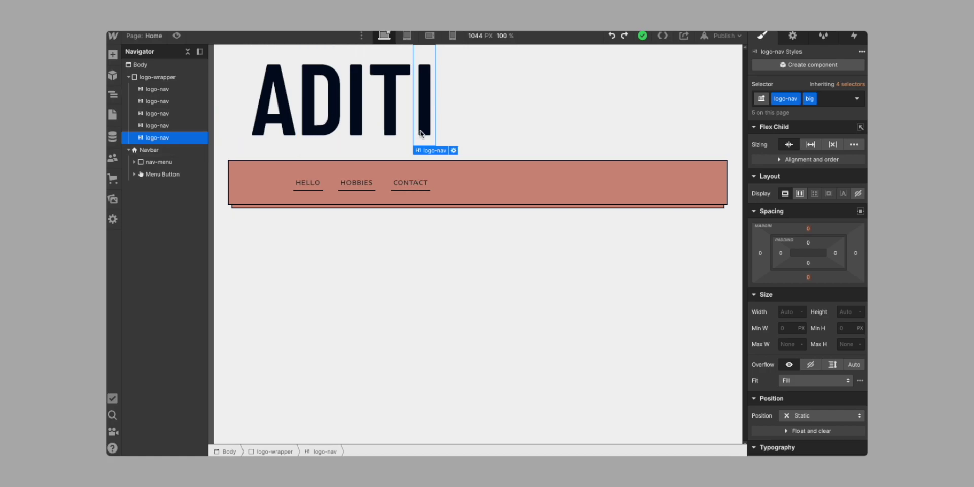
left_click(188, 77)
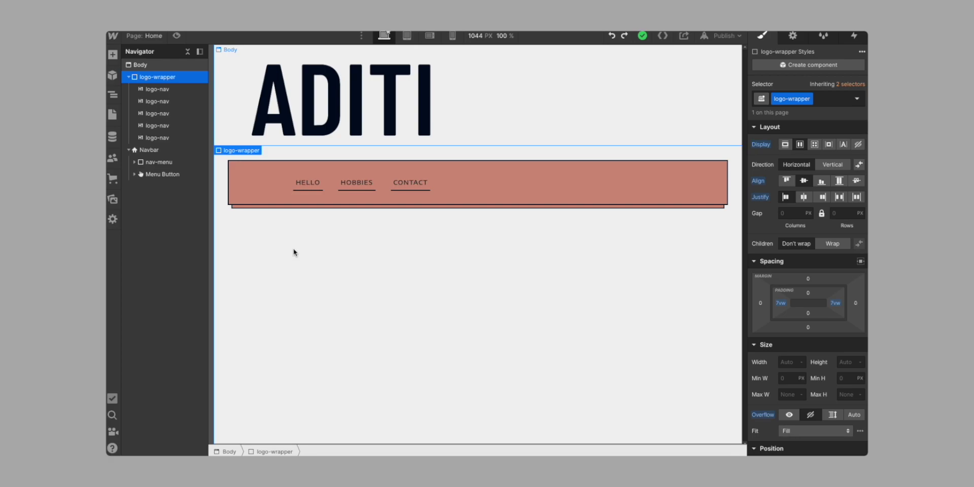
Select the Navbar and check its sticky Position setting
left_click(163, 160)
left_click(164, 152)
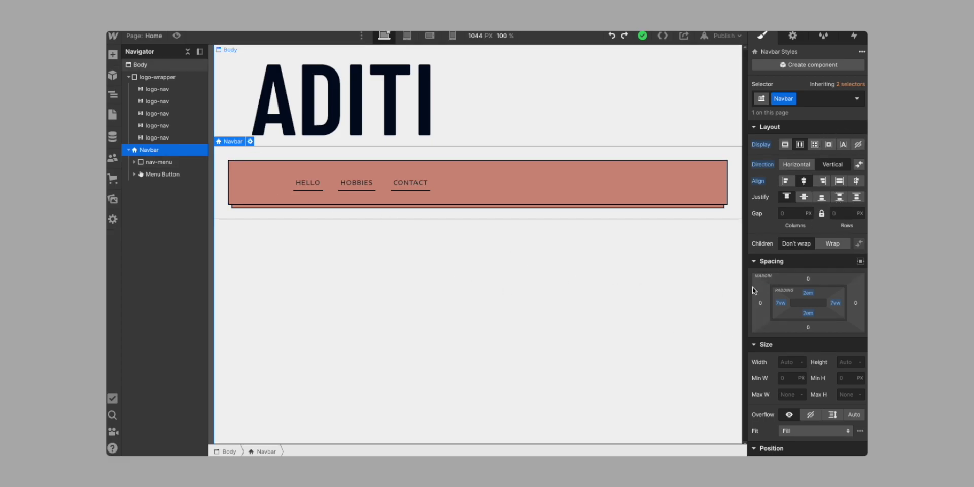
scroll(753, 291, "down", 2)
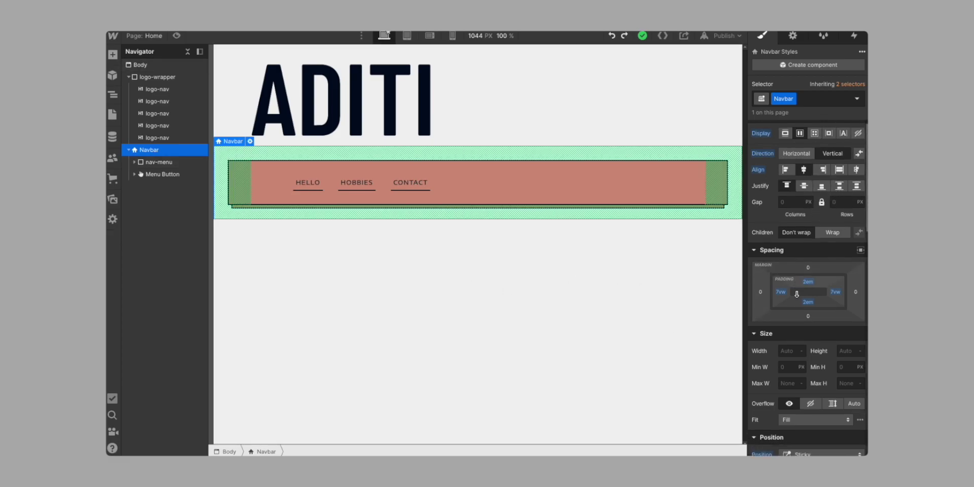
Expand nav-menu, select its layers element and Brand's small logo-nav heading, then preview the page
left_click(134, 162)
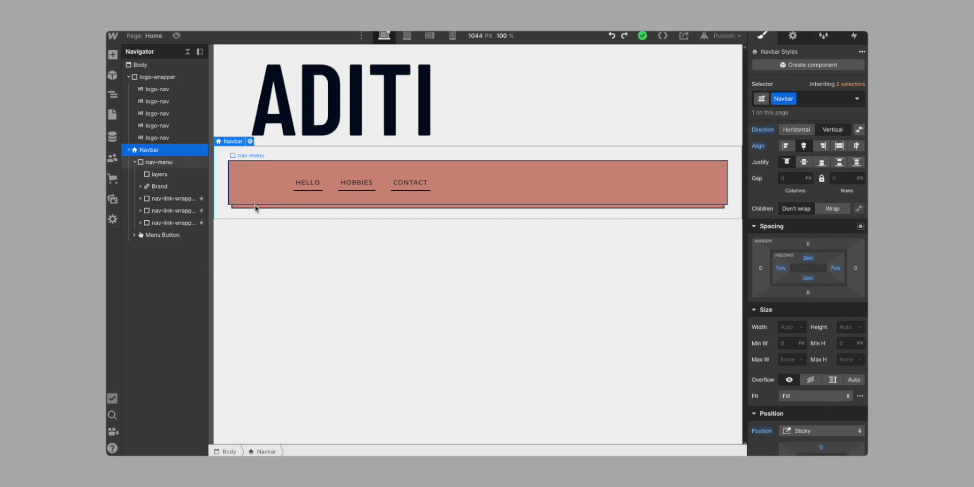
left_click(160, 174)
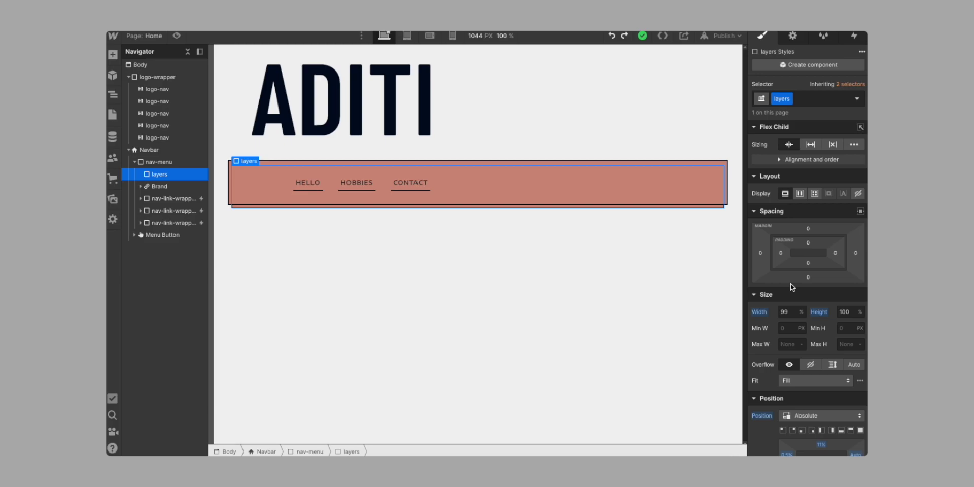
left_click(250, 184)
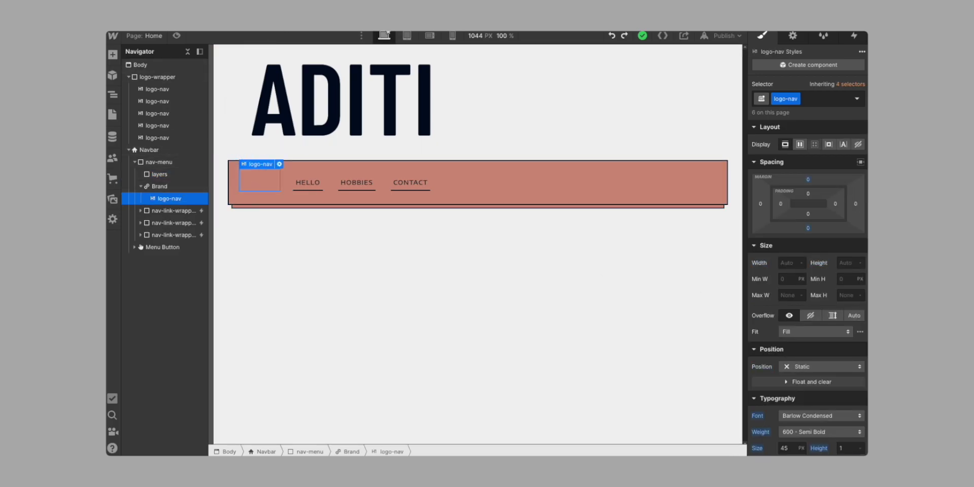
left_click(177, 36)
scroll(217, 248, "down", 3)
Select the first nav link wrapper and open its 'nav link hover in' animation
left_click(187, 208)
left_click(141, 210)
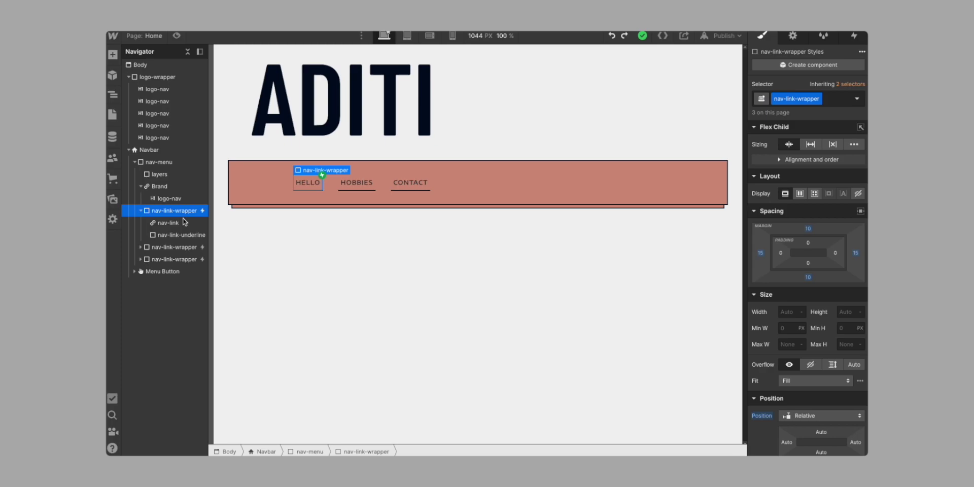
left_click(854, 36)
left_click(801, 94)
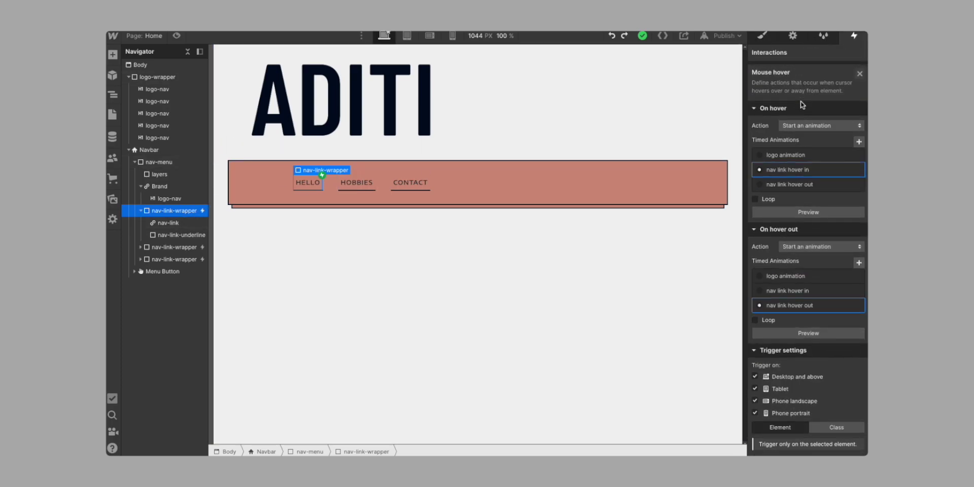
left_click(808, 163)
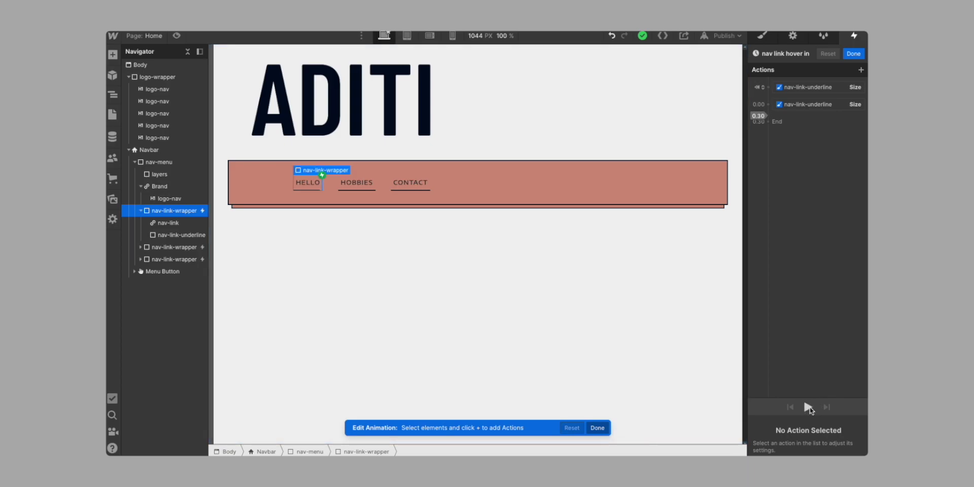
Set the second nav-link-underline Size action's width to 100% and save
left_click(808, 89)
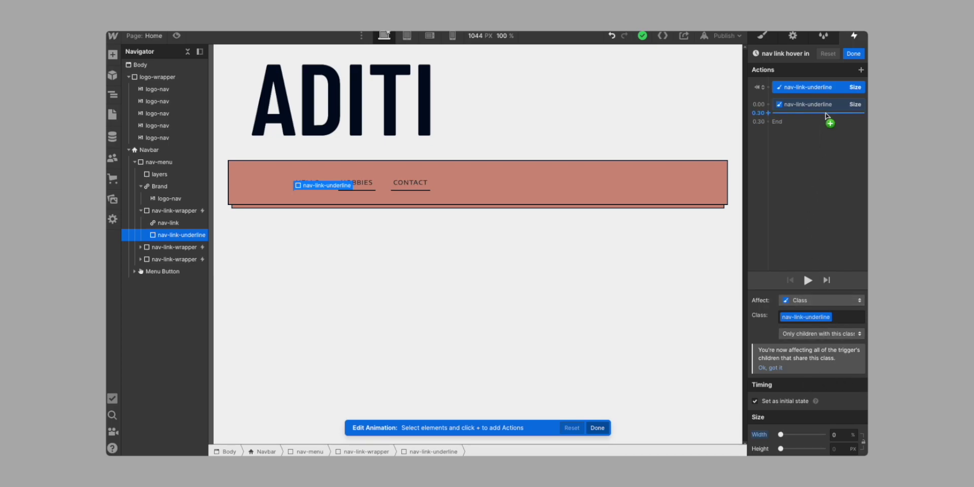
left_click(827, 106)
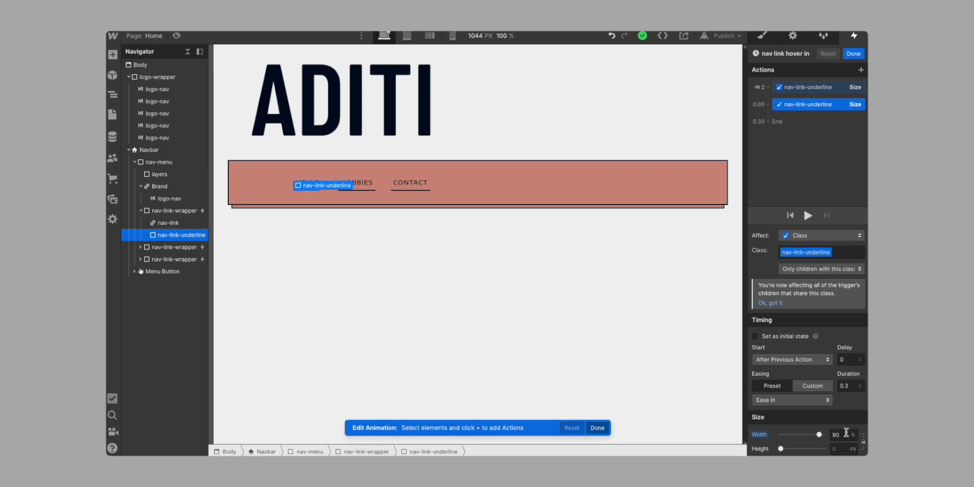
left_click(847, 434)
type("100")
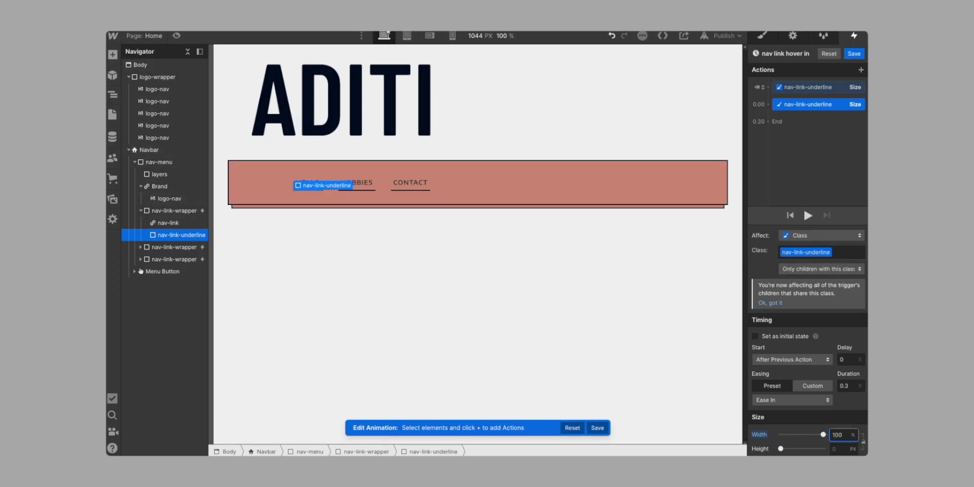
left_click(854, 54)
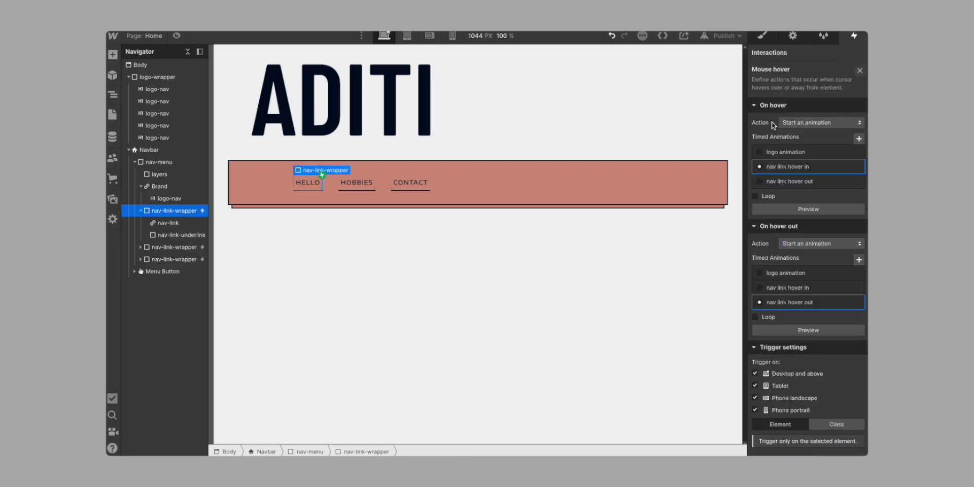
key("s")
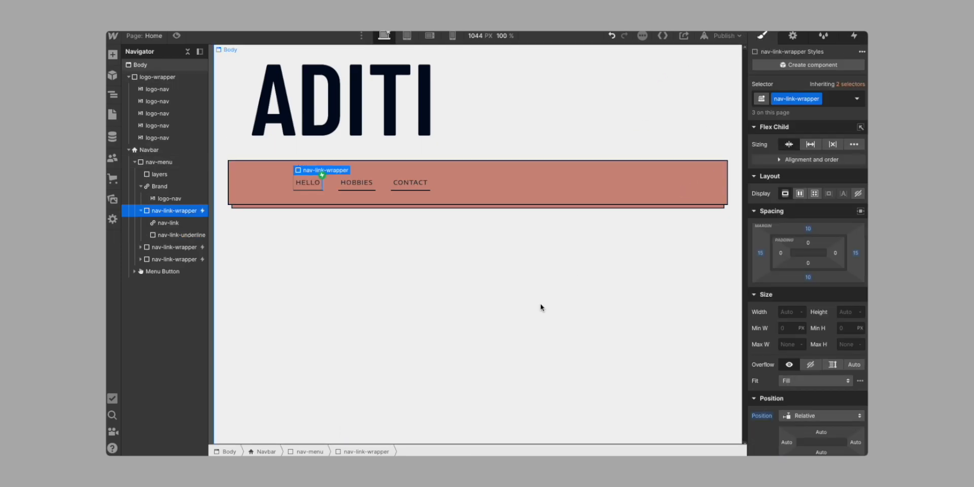
left_click(546, 355)
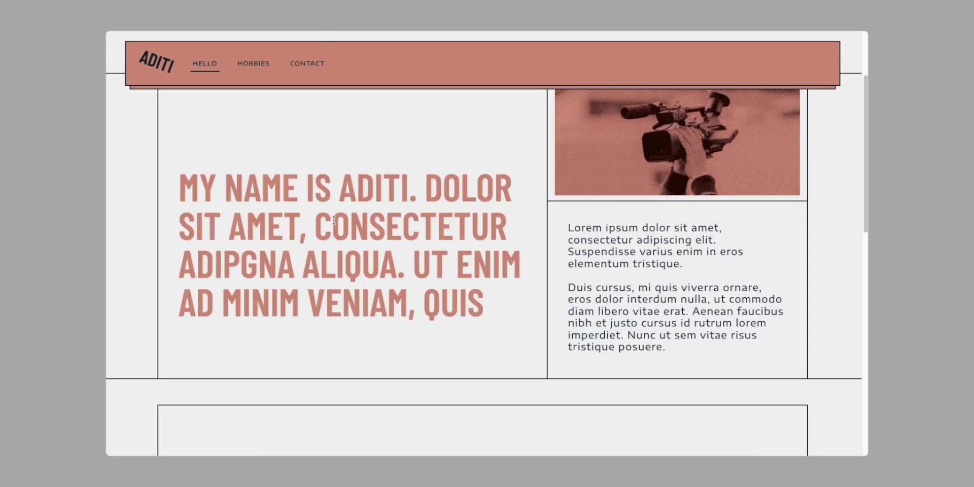
scroll(335, 219, "up", 3)
scroll(268, 177, "down", 2)
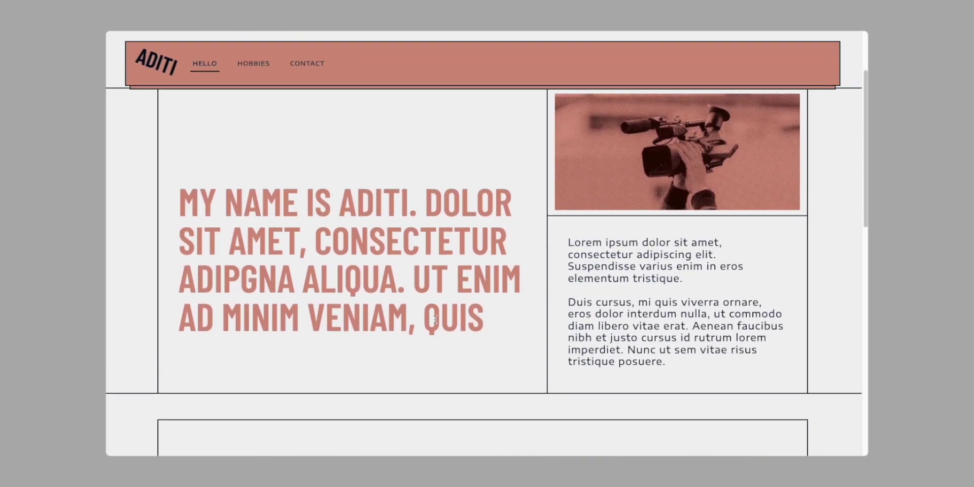
scroll(550, 248, "down", 5)
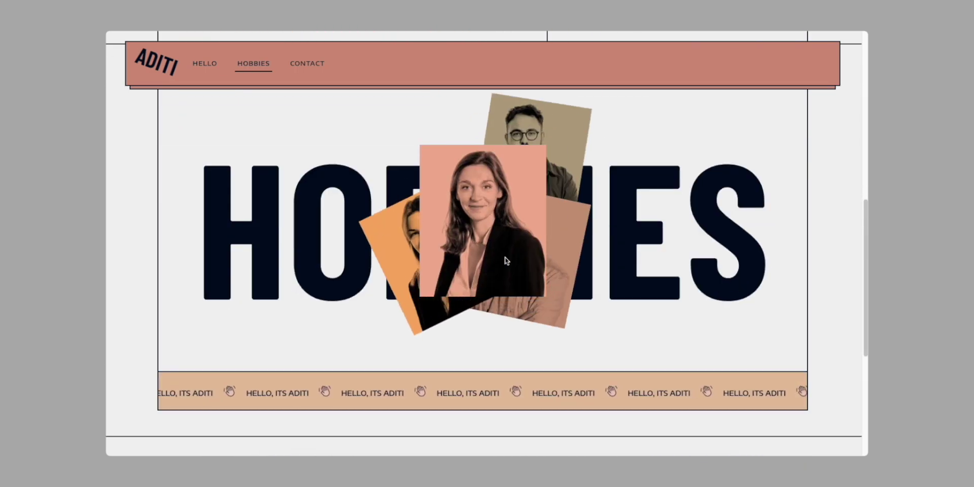
scroll(543, 278, "down", 1)
scroll(543, 281, "down", 4)
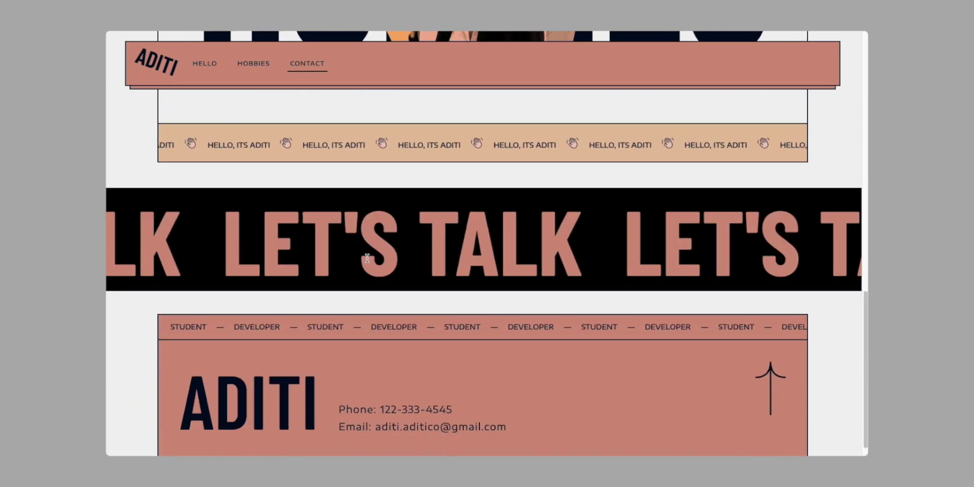
scroll(282, 172, "up", 10)
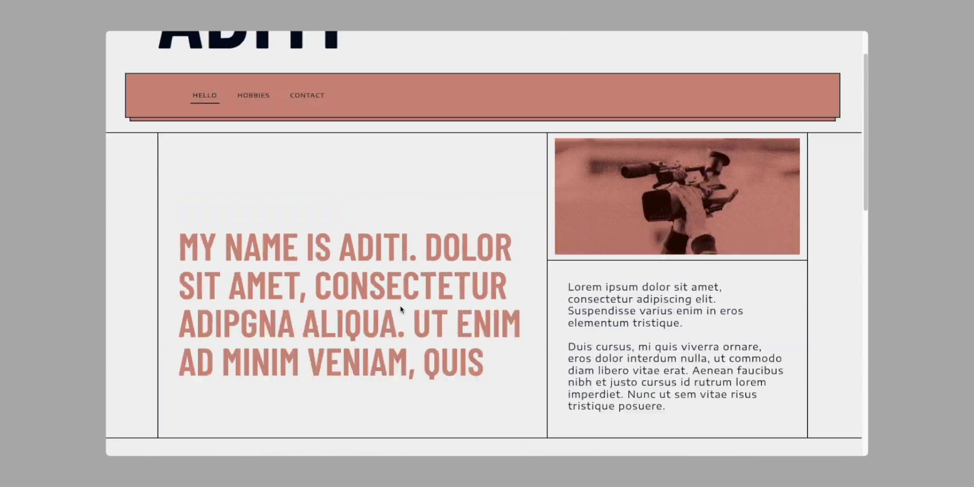
Set the HELLO nav link's link type to Page Section and list the available sections
key("super+shift+p")
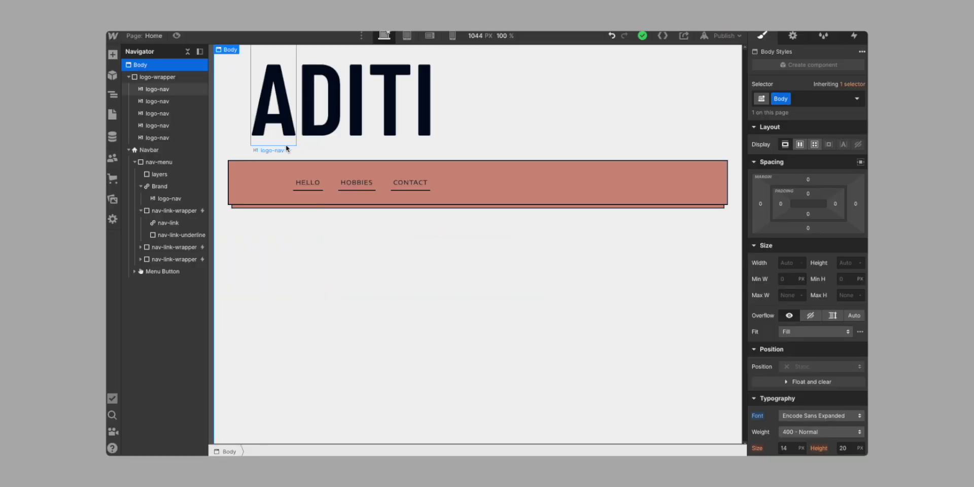
left_click(310, 186)
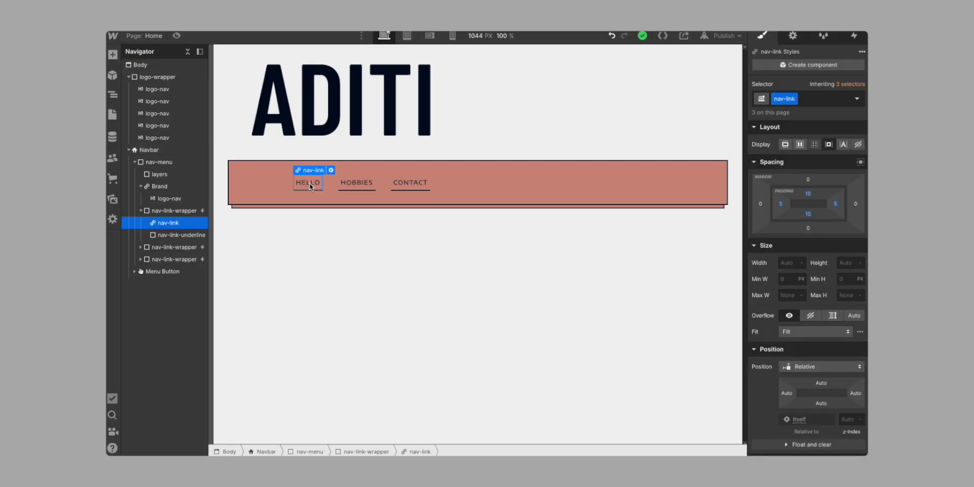
left_click(793, 35)
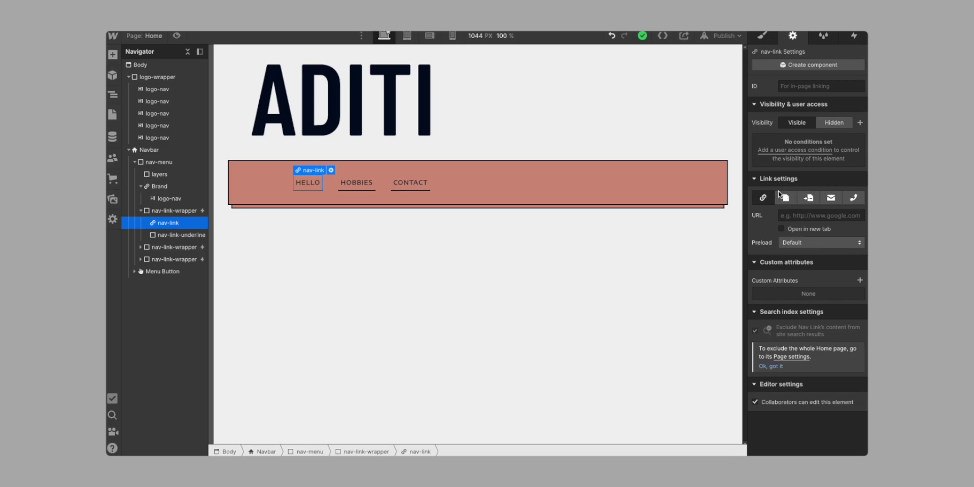
left_click(806, 200)
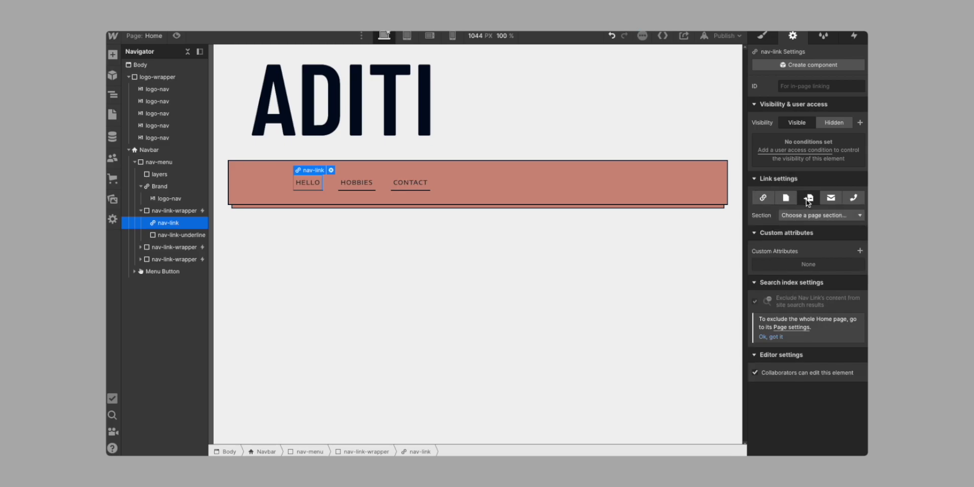
left_click(805, 213)
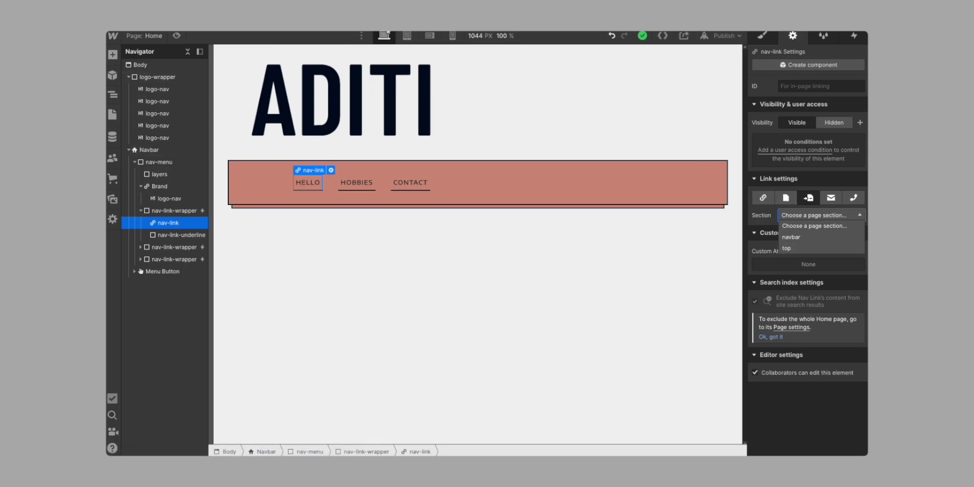
Preview the site and test the footer arrow jumping back to the top
key("ctrl+shift+p")
scroll(611, 249, "down", 15)
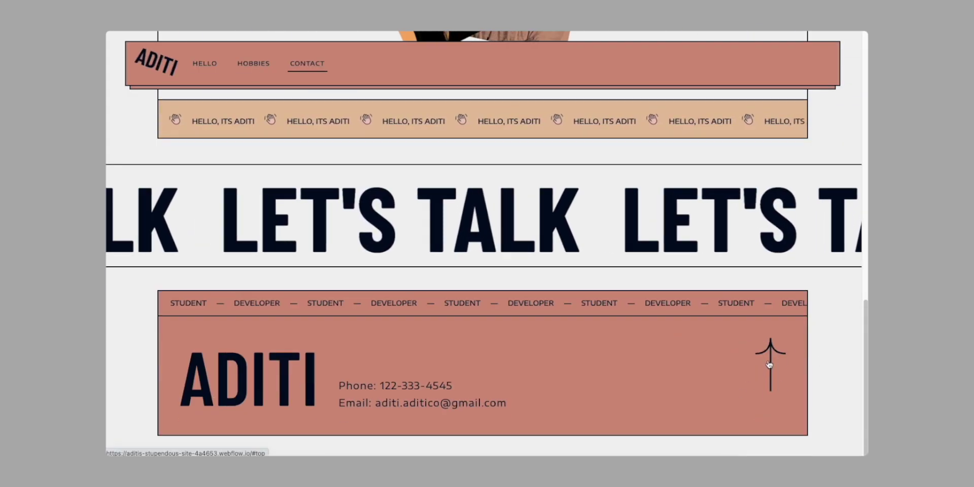
left_click(767, 369)
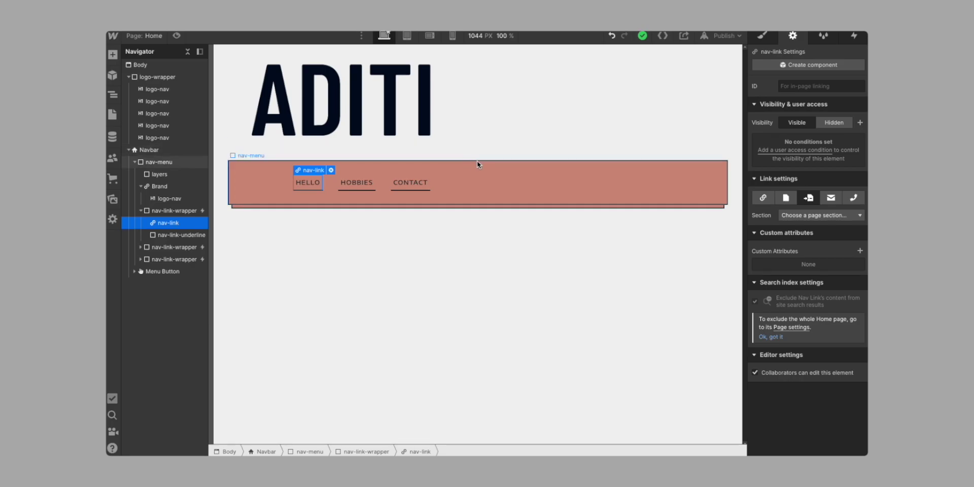
Give logo-wrapper a Page load trigger that starts the logo animation, and open its Move action
left_click(403, 115)
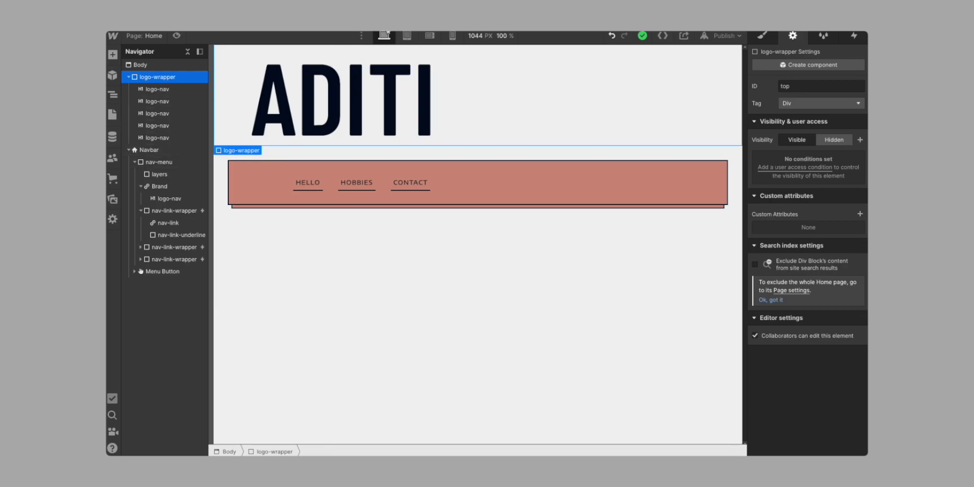
left_click(854, 36)
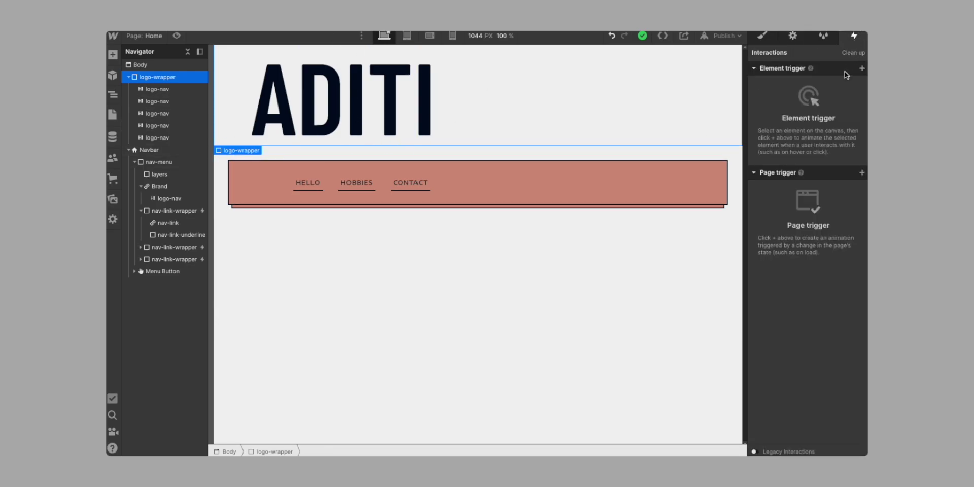
left_click(861, 174)
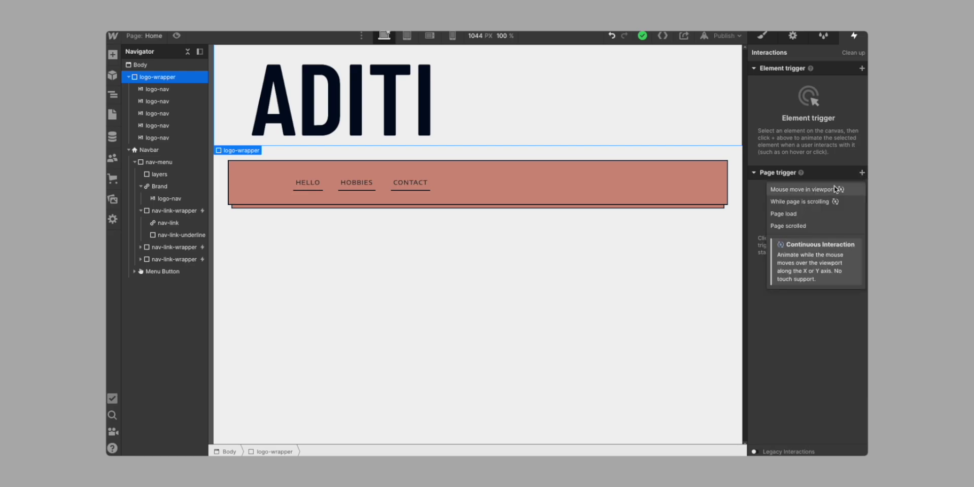
left_click(799, 214)
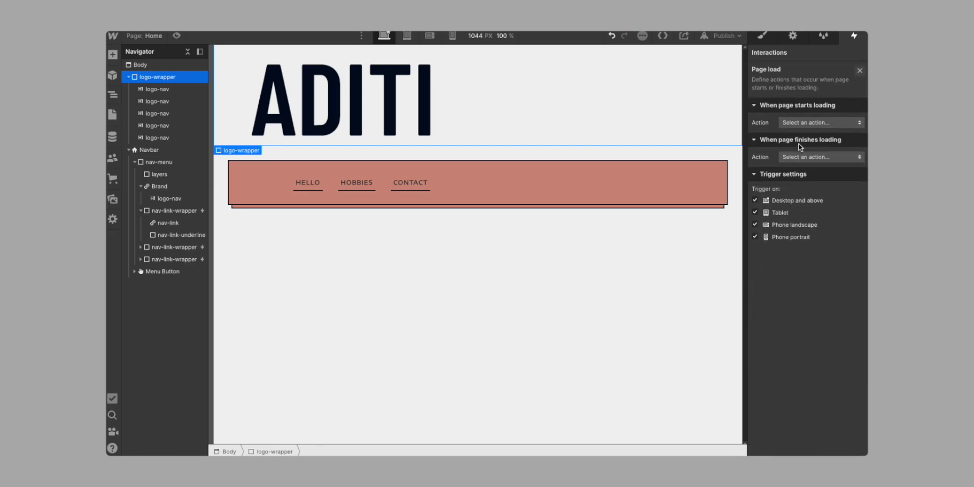
left_click(806, 122)
left_click(812, 143)
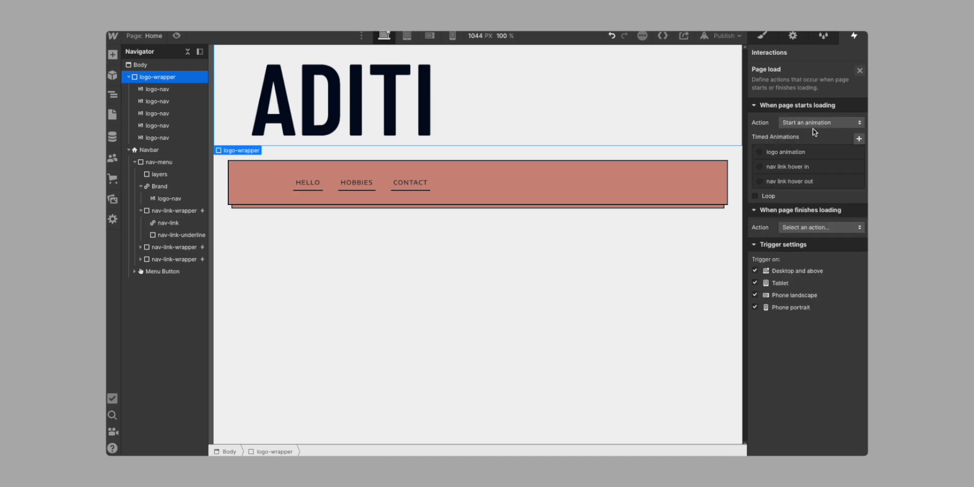
left_click(809, 152)
left_click(808, 150)
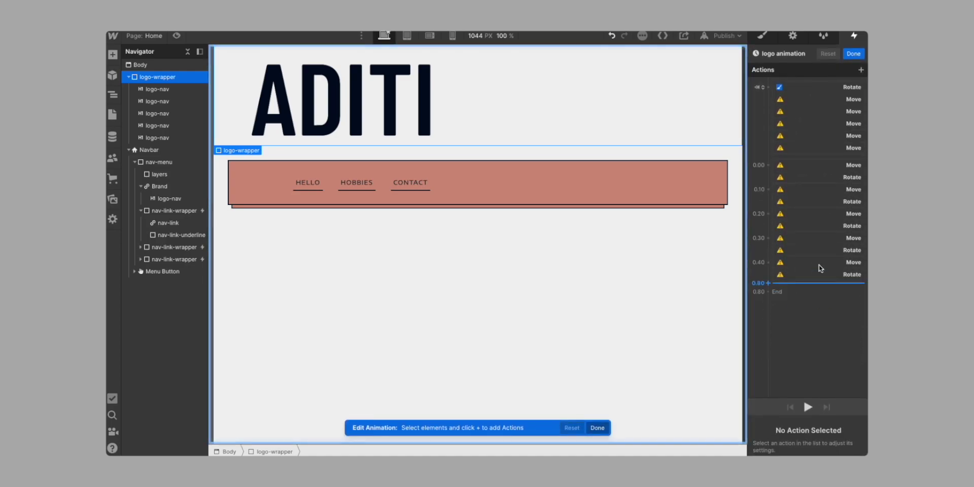
left_click(795, 103)
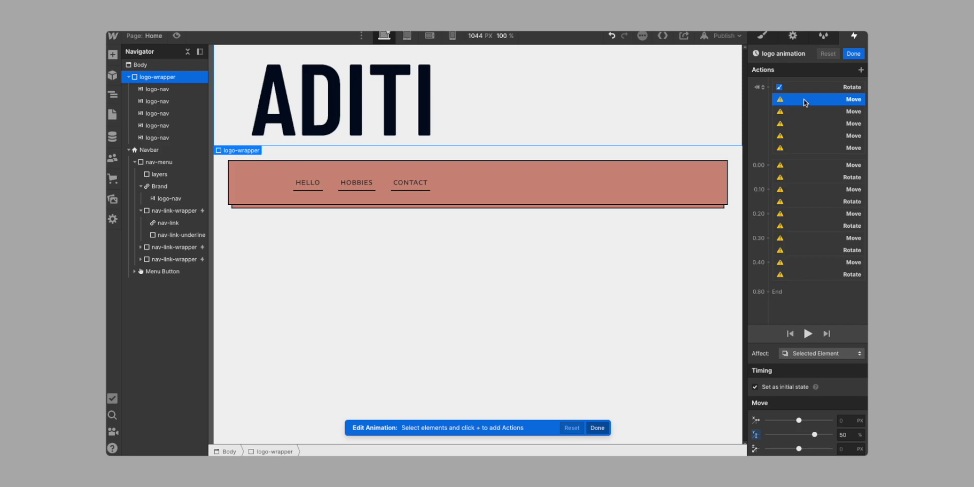
Delete the old Move and Rotate actions and add a new Rotate action for letter A
key("Delete")
key("Delete")
key("Delete")
key("Delete")
key("Delete")
key("Delete")
key("Delete")
key("Delete")
key("Delete")
key("Delete")
key("Delete")
key("Delete")
key("Delete")
key("Delete")
key("Delete")
key("Delete")
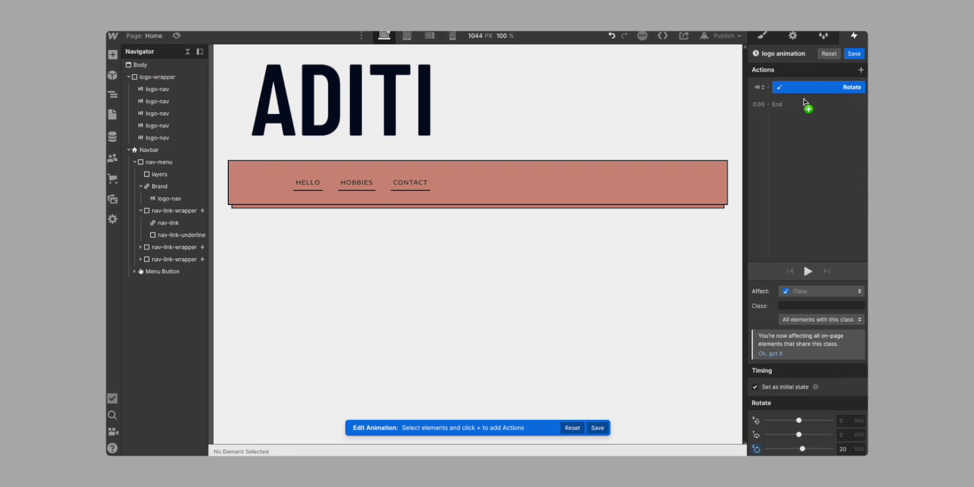
key("Delete")
key("Delete")
key("Delete")
key("Delete")
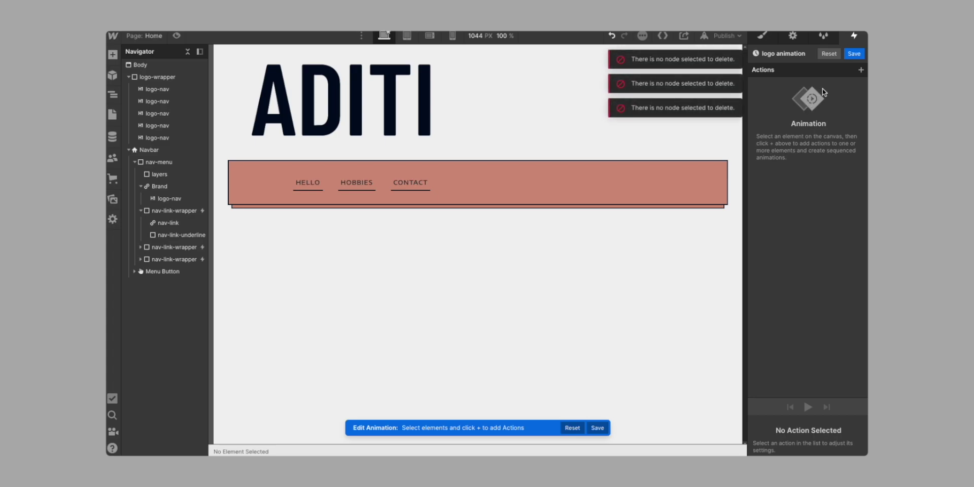
left_click(201, 93)
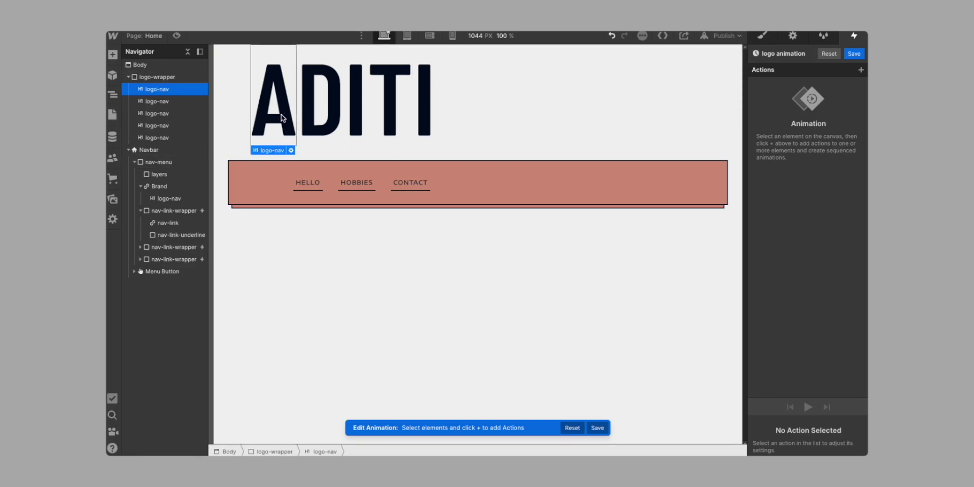
left_click(860, 71)
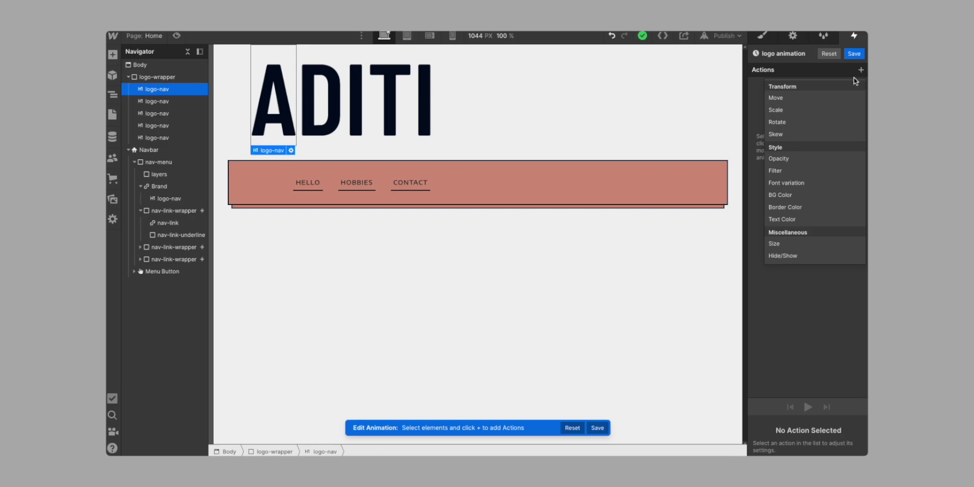
left_click(789, 123)
Set Rotate Z to 20° affecting the whole logo-nav class, as the initial state
left_click(845, 450)
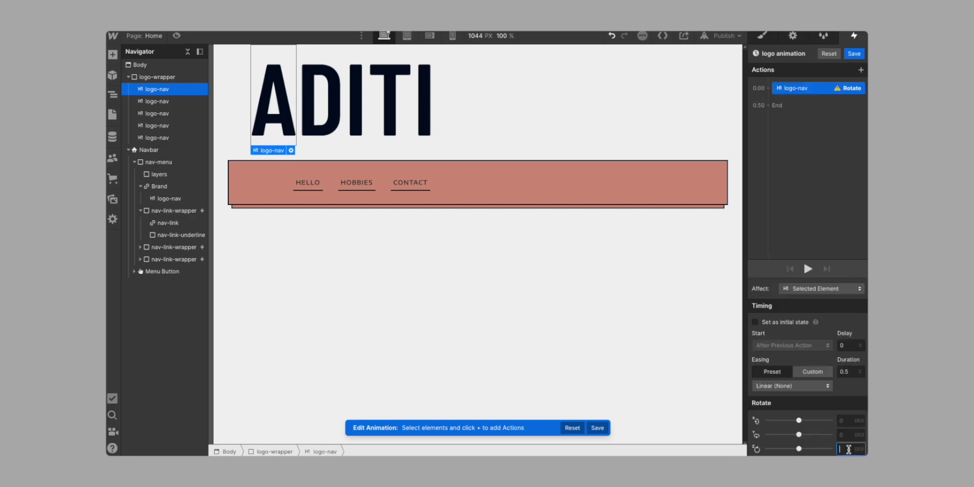
type("20")
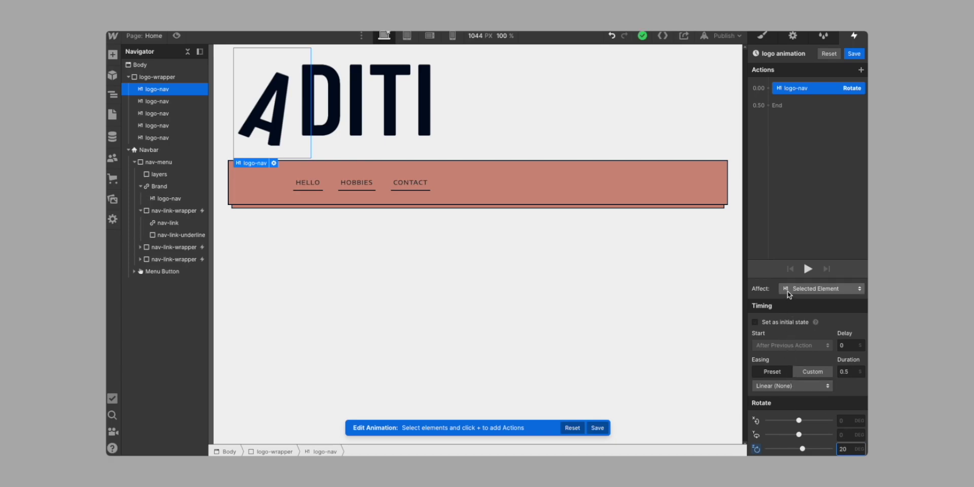
left_click(789, 294)
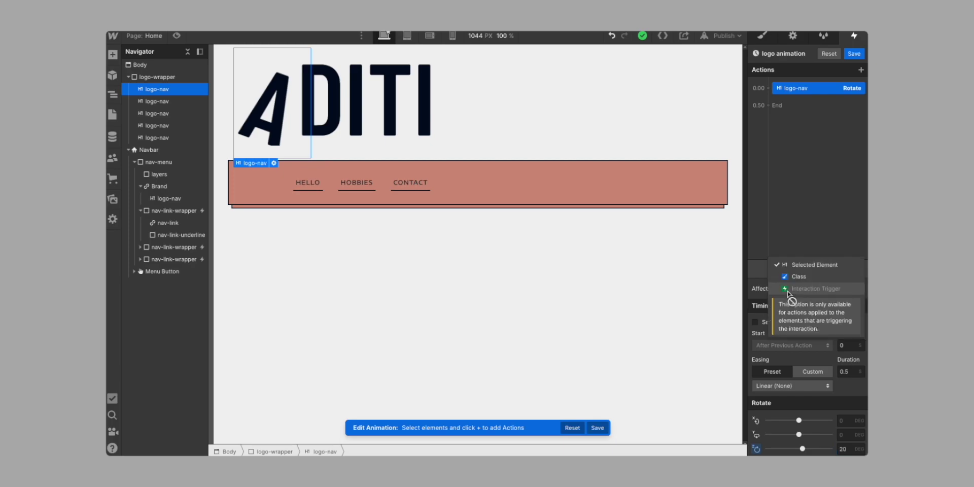
left_click(805, 278)
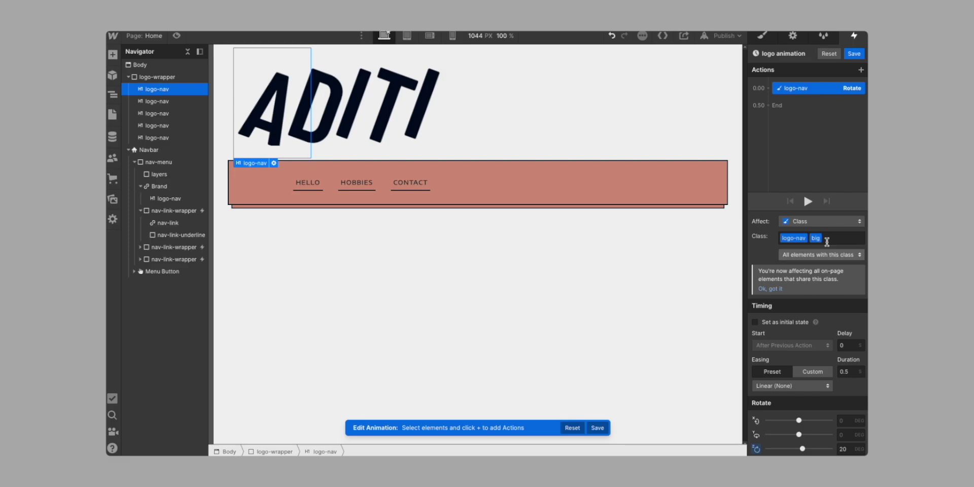
left_click(759, 320)
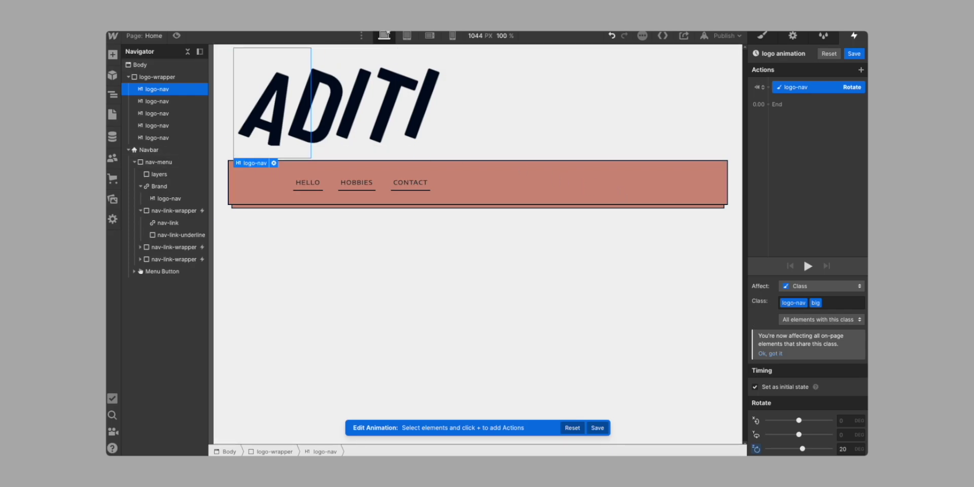
Add Move actions offsetting letter D down 75% and the first I down 100%
left_click(154, 101)
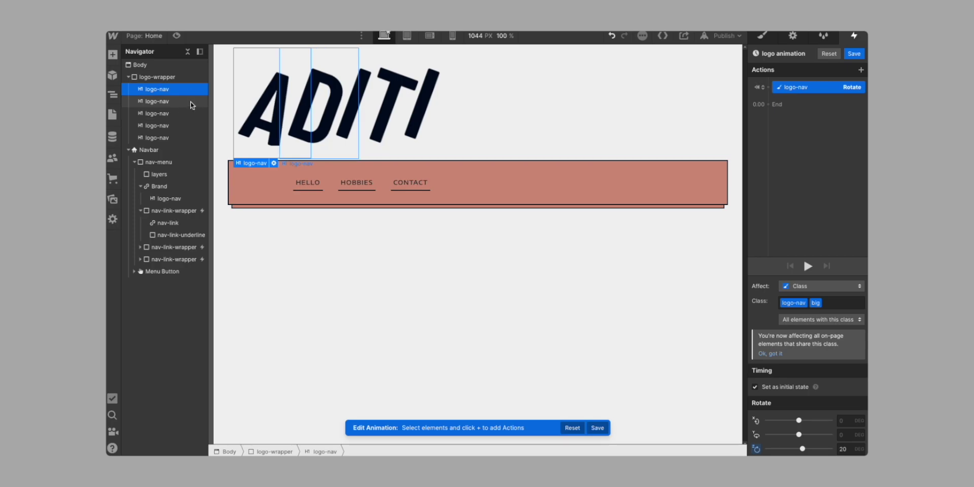
left_click(773, 102)
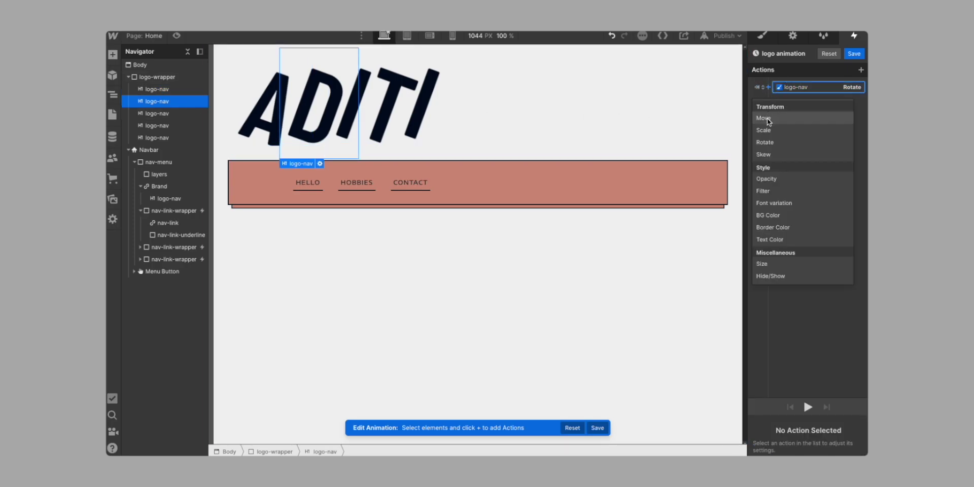
left_click(767, 113)
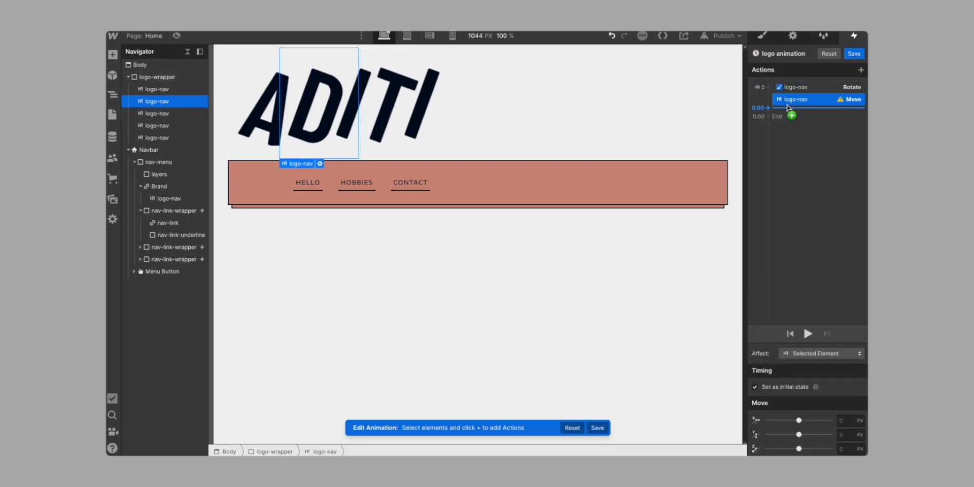
left_click(842, 434)
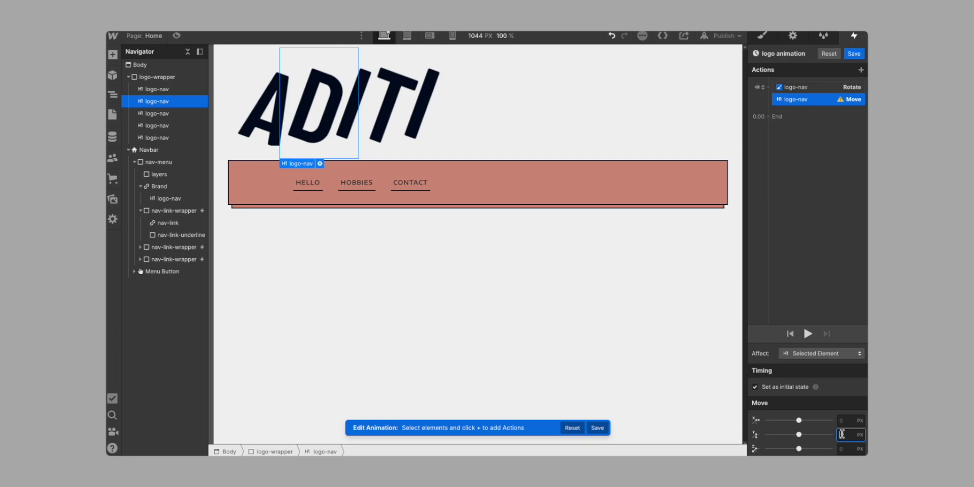
type("75%")
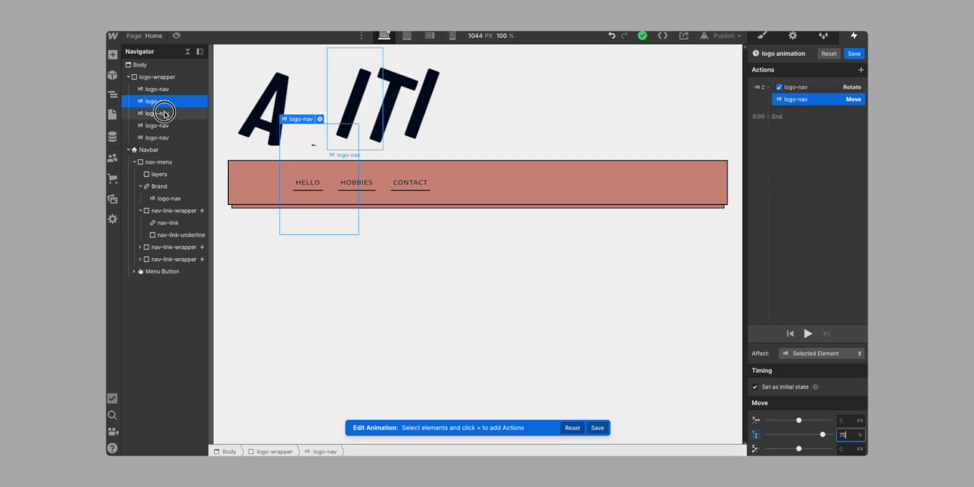
left_click(163, 114)
left_click(768, 87)
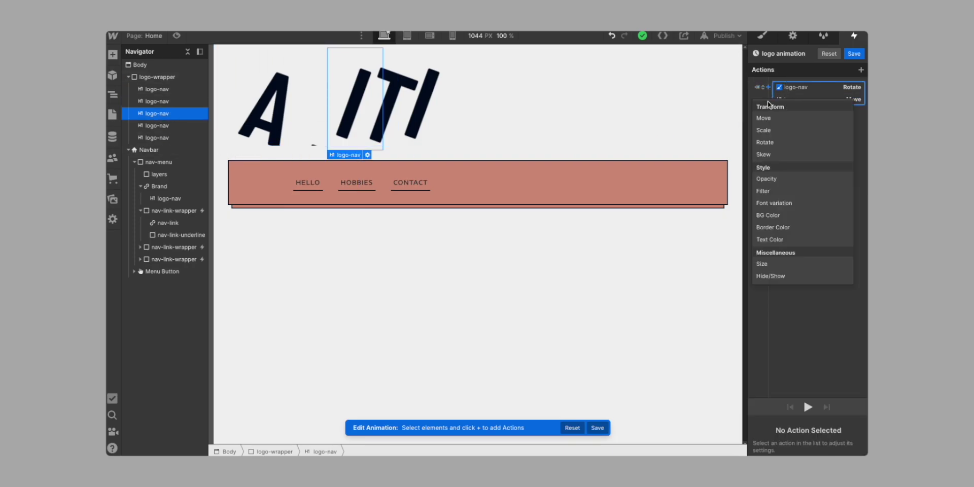
left_click(763, 118)
left_click_drag(797, 100, 804, 123)
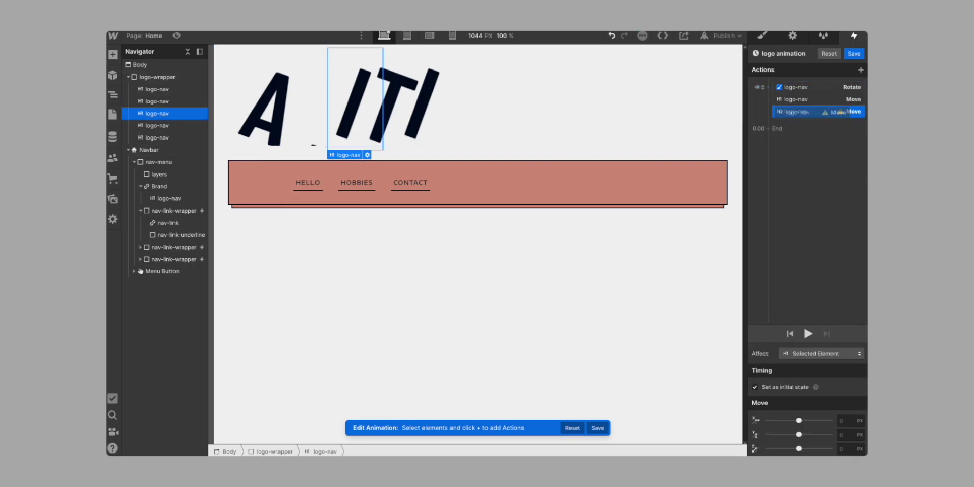
left_click(844, 435)
type("100%")
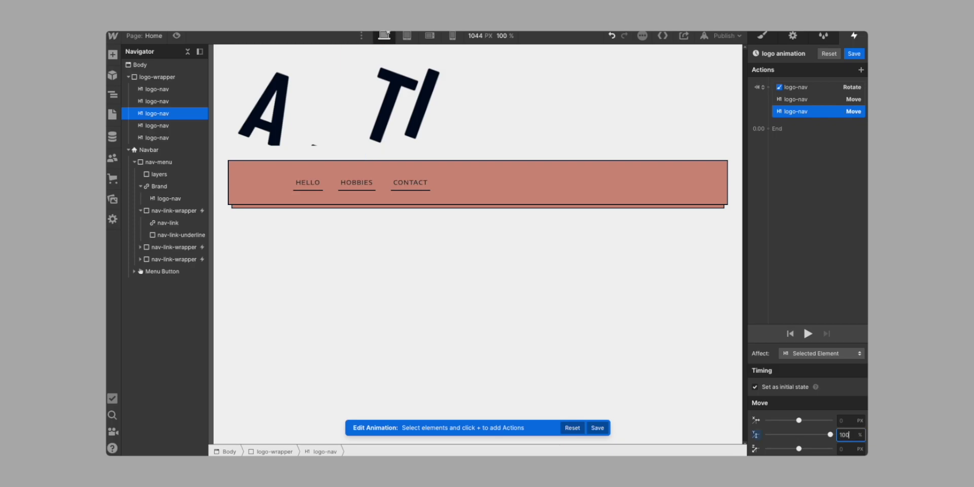
Add Move actions offsetting letter T down 150 px and the last I down 200 VH
left_click(389, 101)
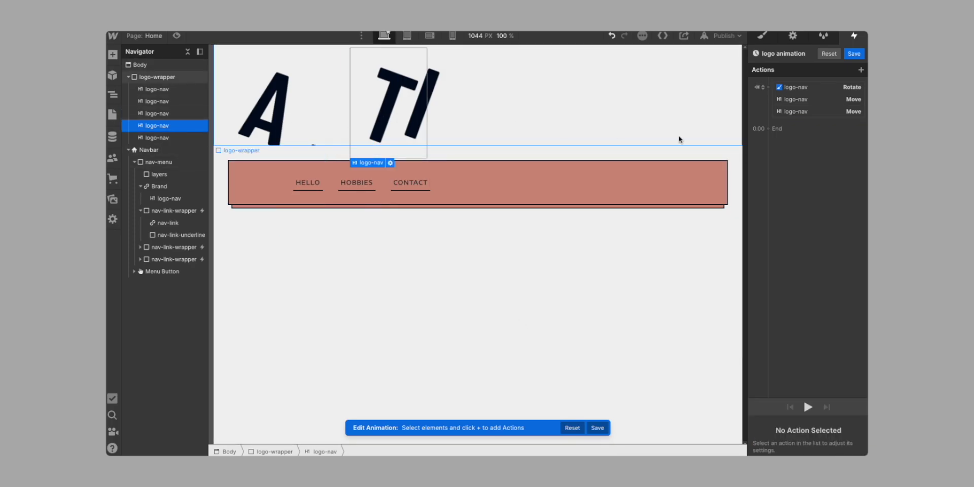
left_click(861, 69)
left_click(817, 111)
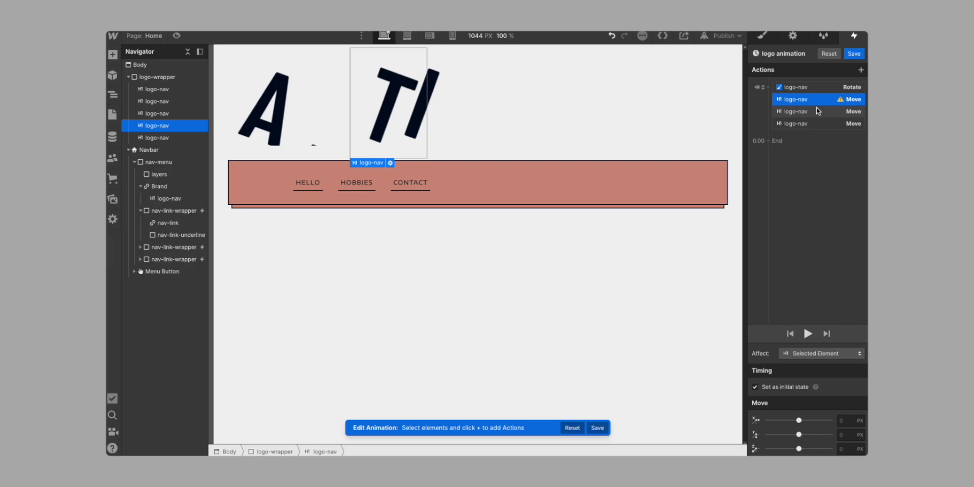
left_click_drag(817, 107, 825, 138)
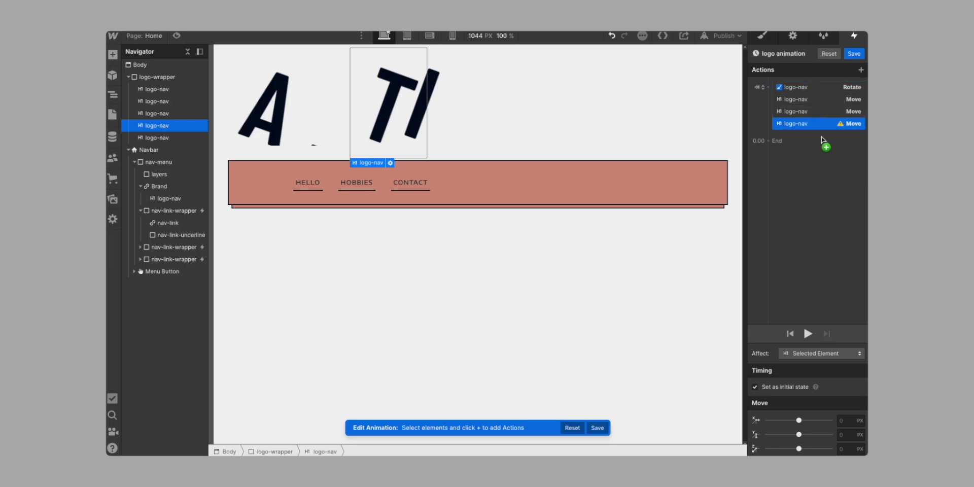
left_click(845, 437)
type("150")
key("Return")
left_click(162, 138)
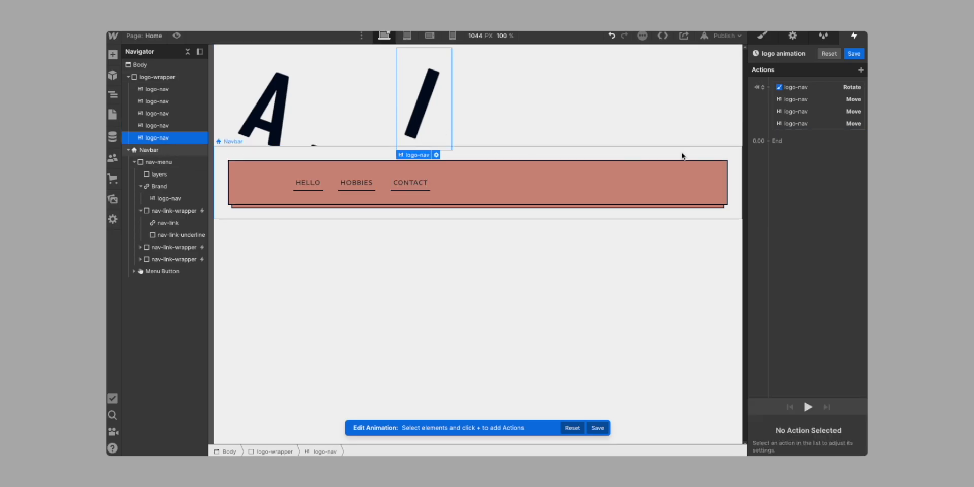
left_click(761, 87)
left_click(781, 116)
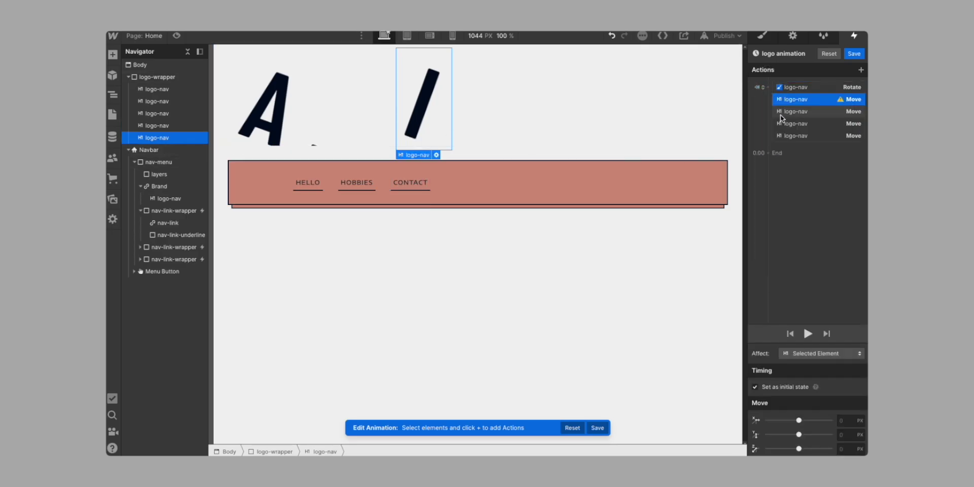
left_click_drag(803, 99, 804, 135)
left_click(861, 434)
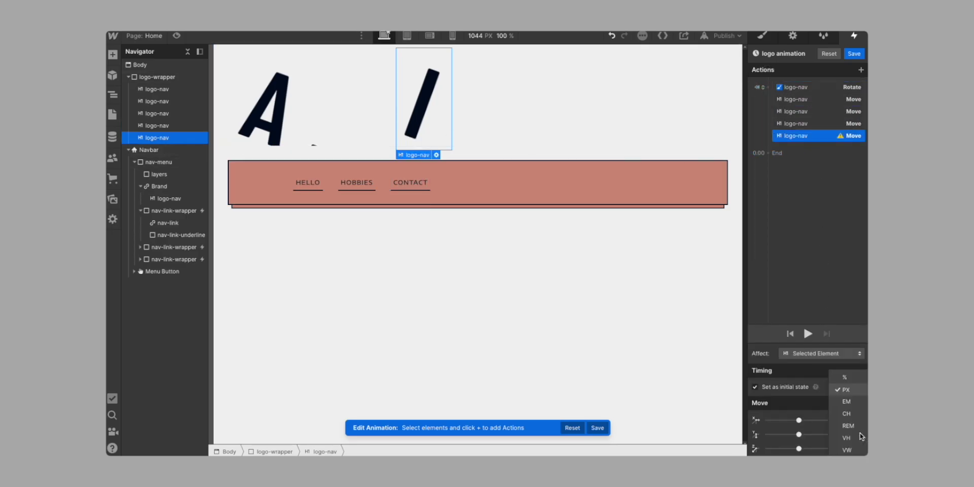
left_click(833, 436)
type("200")
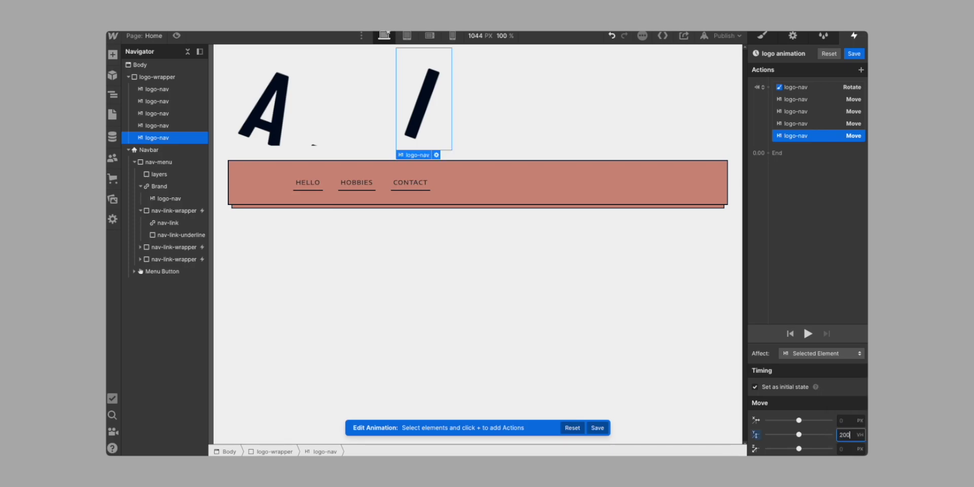
key("Return")
left_click(282, 102)
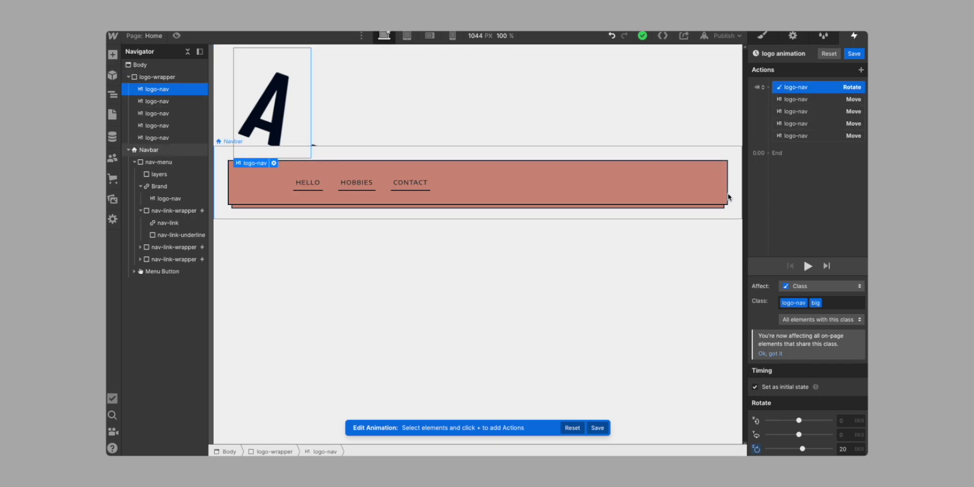
Add a Move step to the logo animation after the initial state
left_click(779, 155)
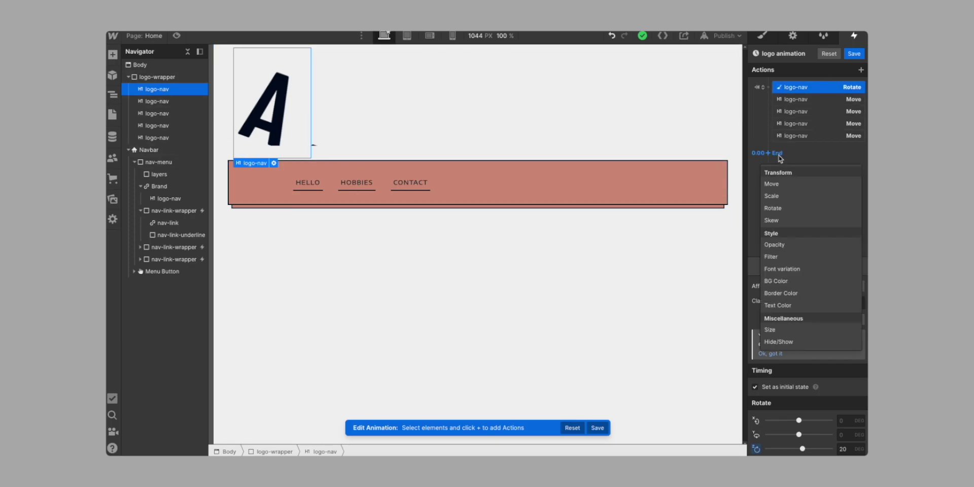
left_click(778, 182)
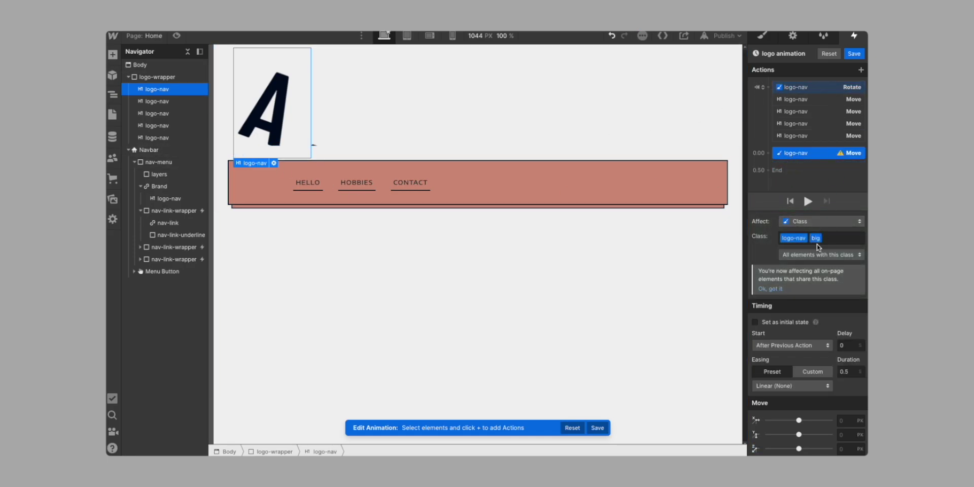
left_click(800, 160)
left_click(799, 156)
Delete the A heading, duplicate the D heading and retype it as 'A'
left_click(764, 37)
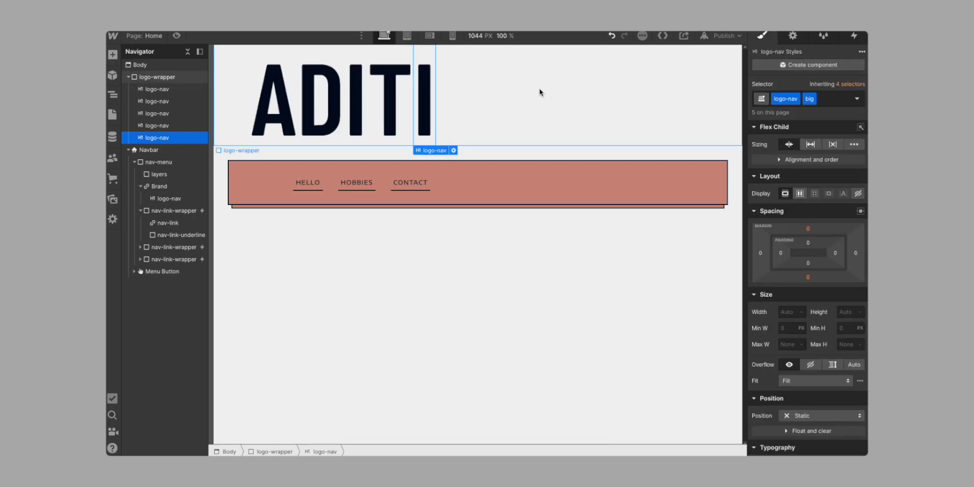
left_click(266, 101)
key("Delete")
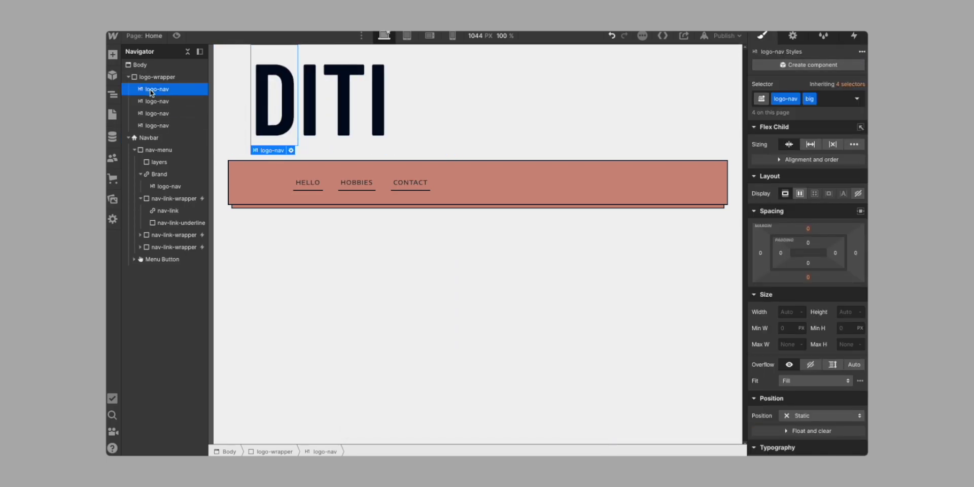
key("ctrl+d")
double_click(271, 111)
type("A")
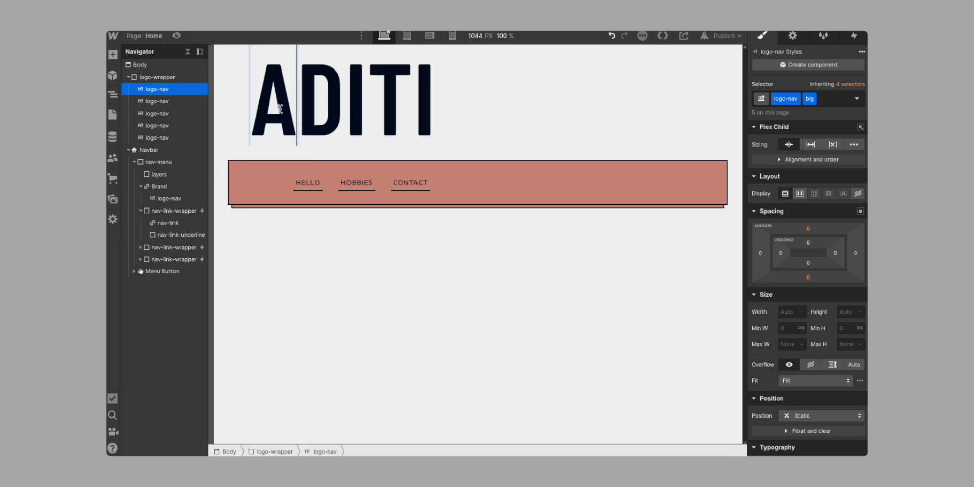
left_click(482, 105)
Reopen the logo animation and set the D letter's Move Y offset to 50
left_click(856, 36)
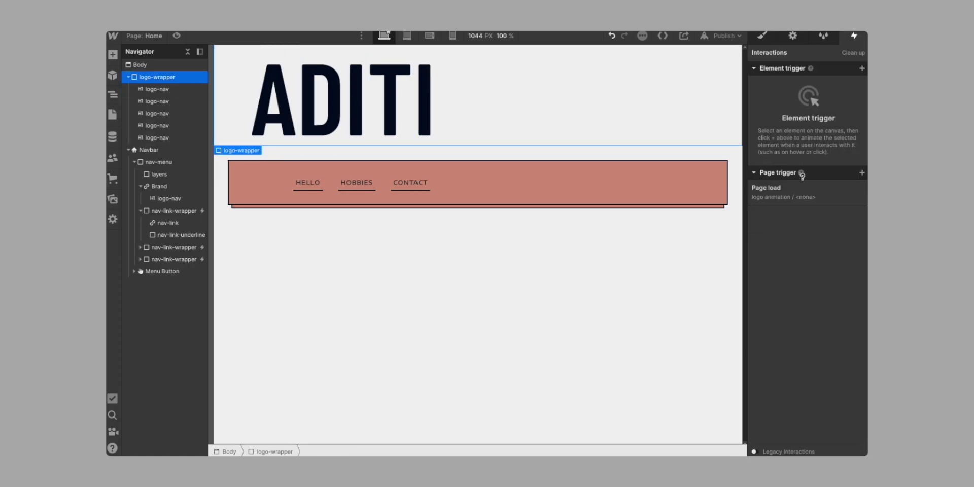
left_click(801, 192)
left_click(845, 166)
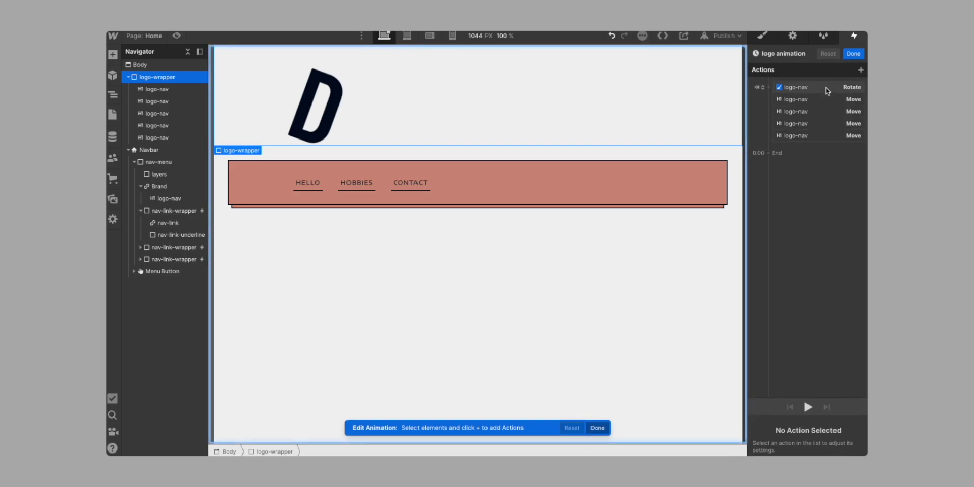
left_click(827, 89)
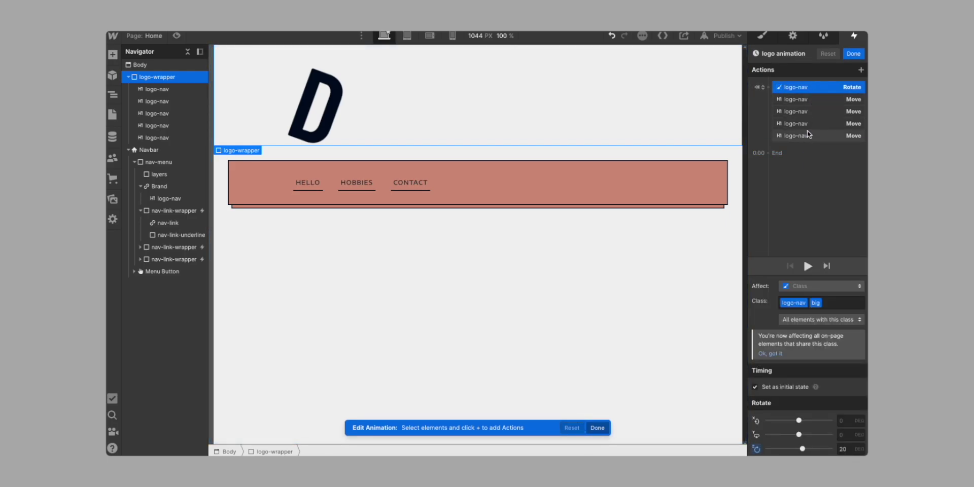
left_click(806, 99)
left_click(809, 135)
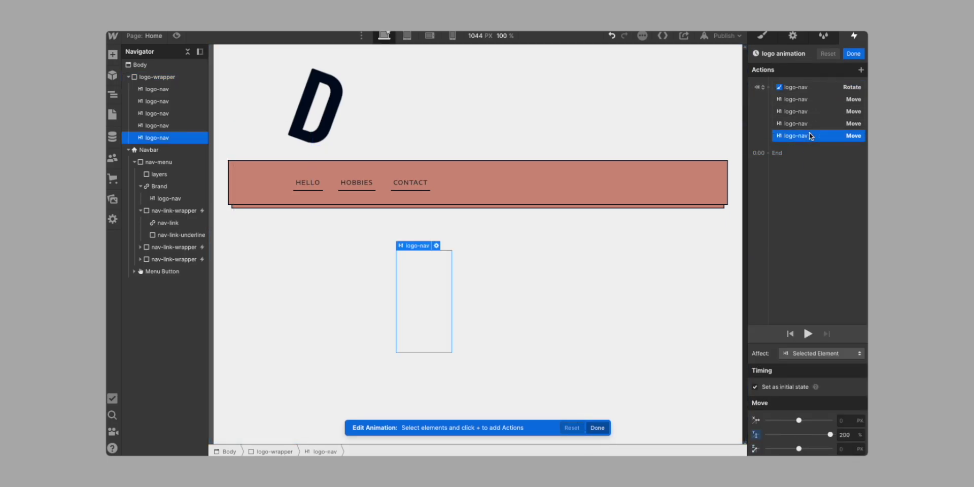
left_click(809, 100)
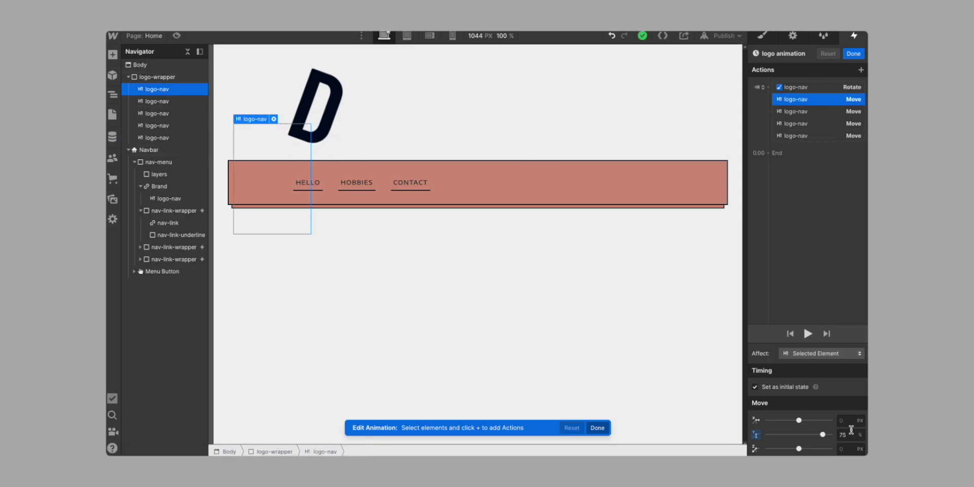
left_click(849, 435)
type("50")
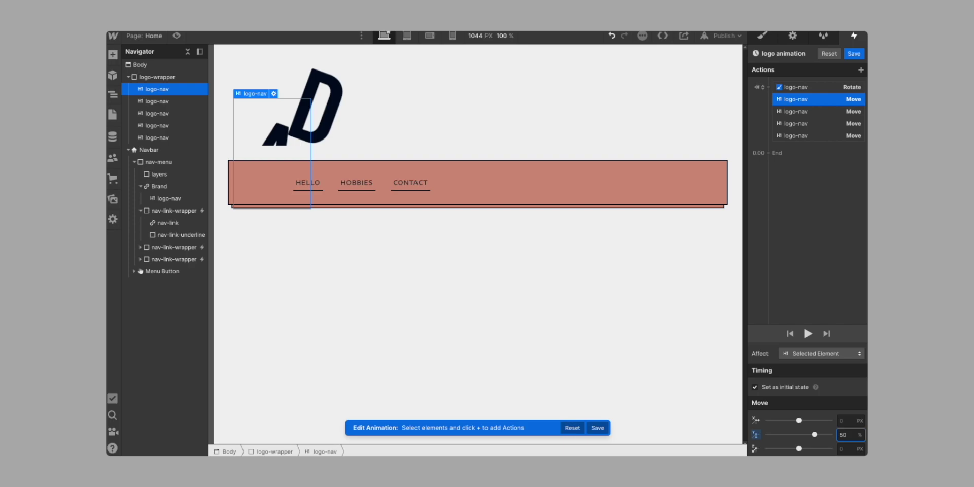
Add a starting Move action for the second letter with a 75% Y offset
left_click(350, 109)
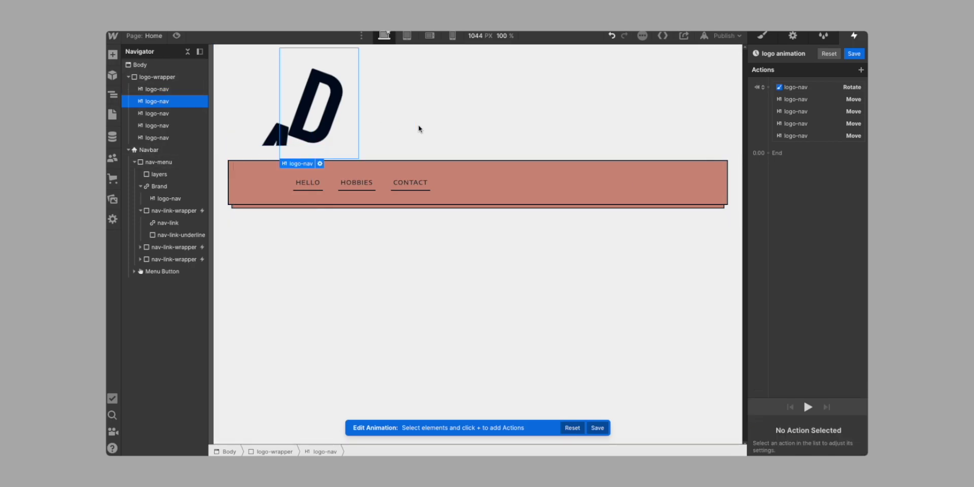
mouse_move(785, 86)
left_mouse_down()
mouse_move(767, 87)
mouse_move(771, 97)
left_mouse_up()
left_click(782, 120)
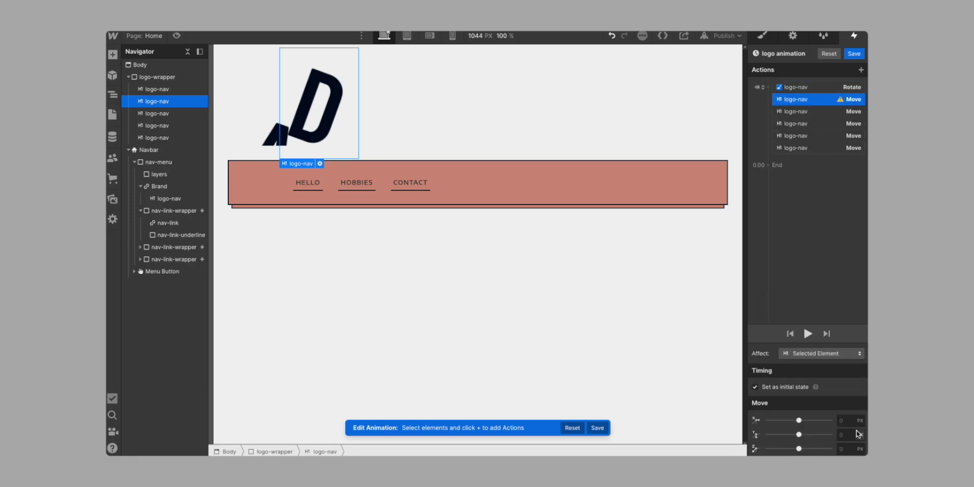
left_click(841, 435)
type("75%")
key("Return")
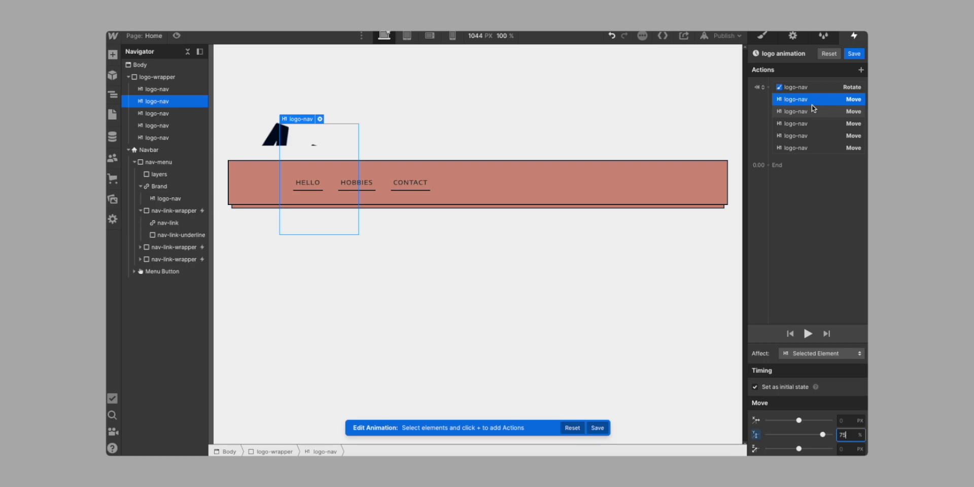
Reorder the initial-state actions so the 20° Rotate sits first, checking each letter's offset
left_click_drag(807, 88, 808, 148)
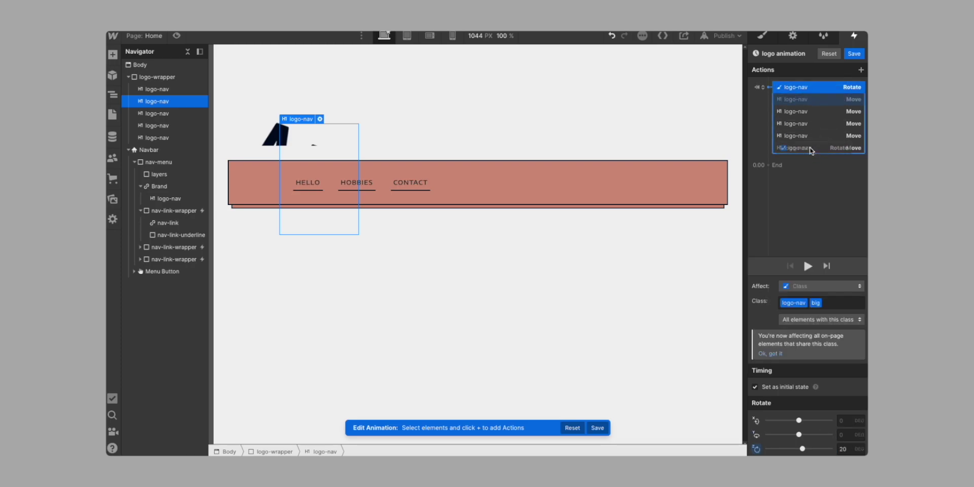
left_click(807, 99)
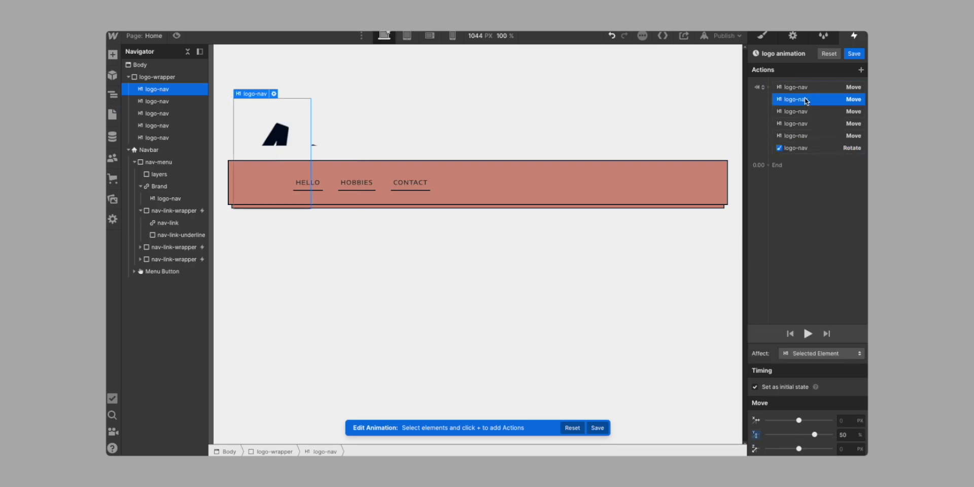
left_click_drag(807, 100, 807, 147)
left_click(814, 89)
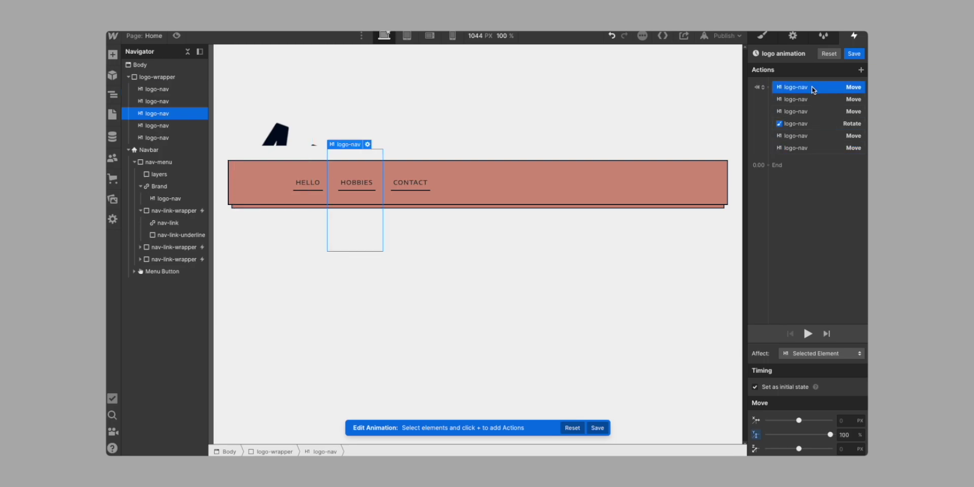
left_click_drag(813, 89, 809, 148)
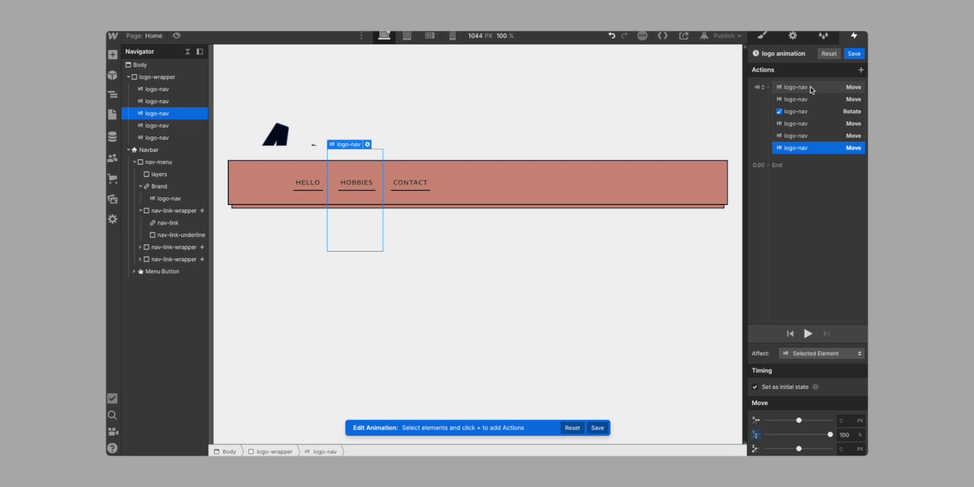
mouse_move(812, 90)
left_mouse_down()
mouse_move(801, 157)
mouse_move(805, 135)
left_mouse_up()
left_click_drag(803, 88, 807, 148)
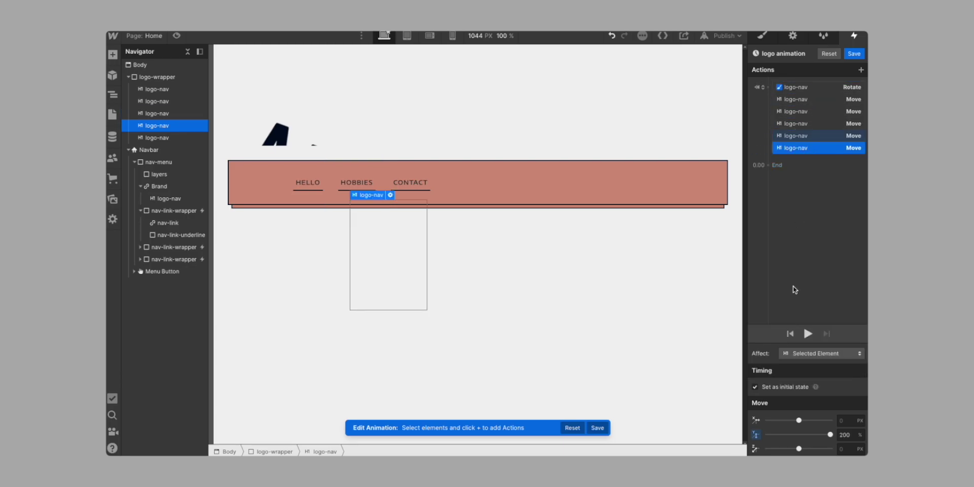
left_click(796, 112)
left_click(798, 127)
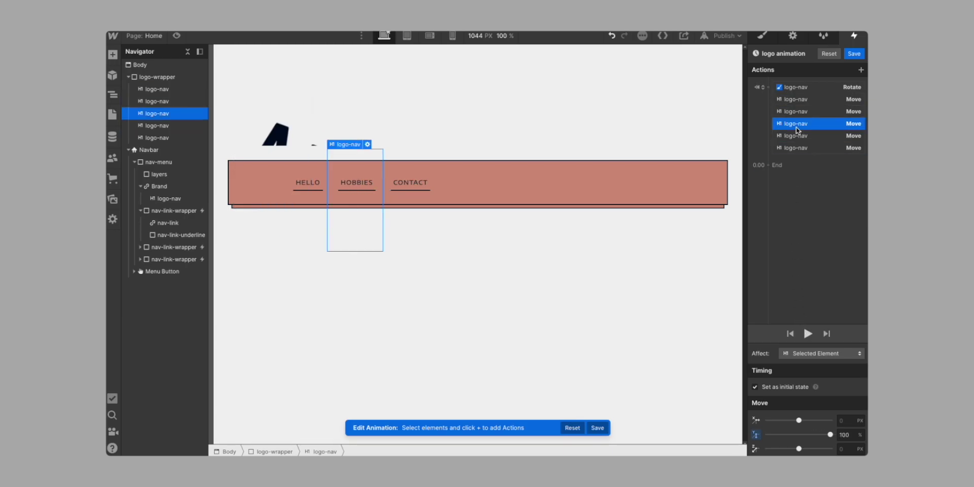
left_click(796, 150)
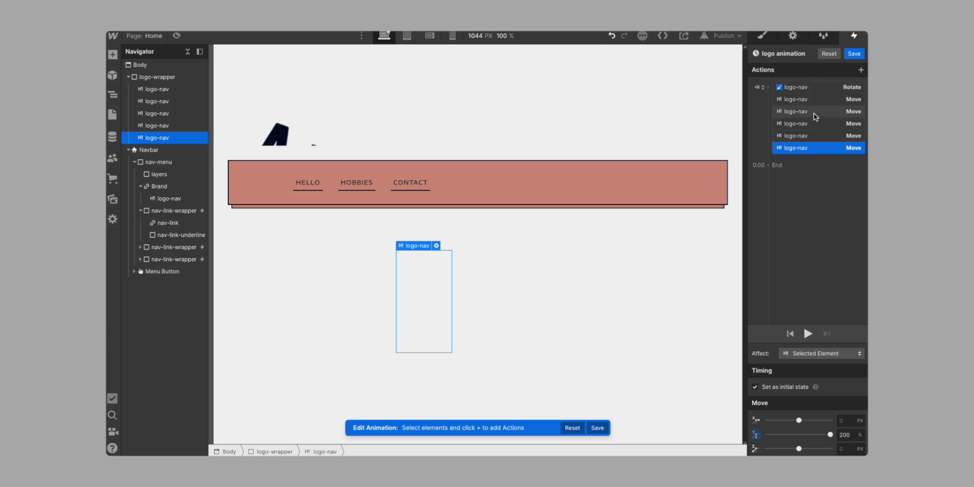
left_click(806, 89)
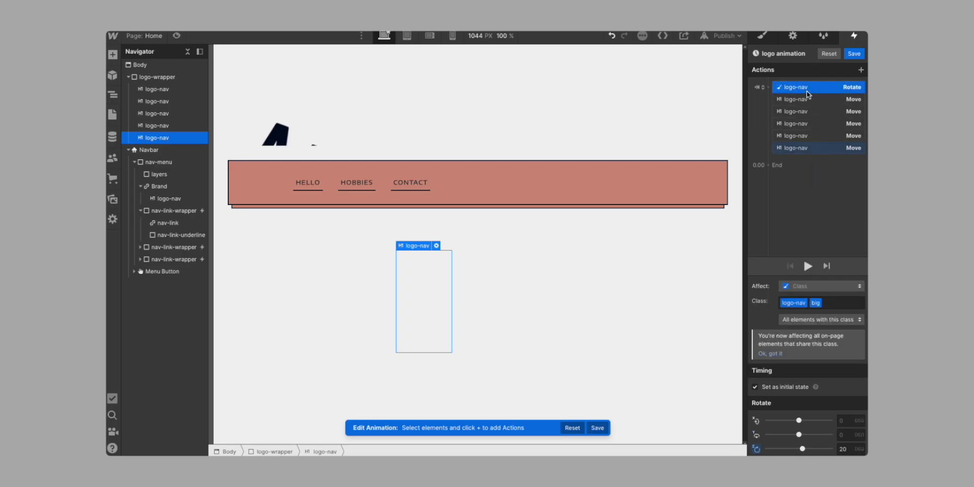
mouse_move(807, 91)
left_mouse_down()
mouse_move(780, 165)
mouse_move(794, 100)
left_mouse_up()
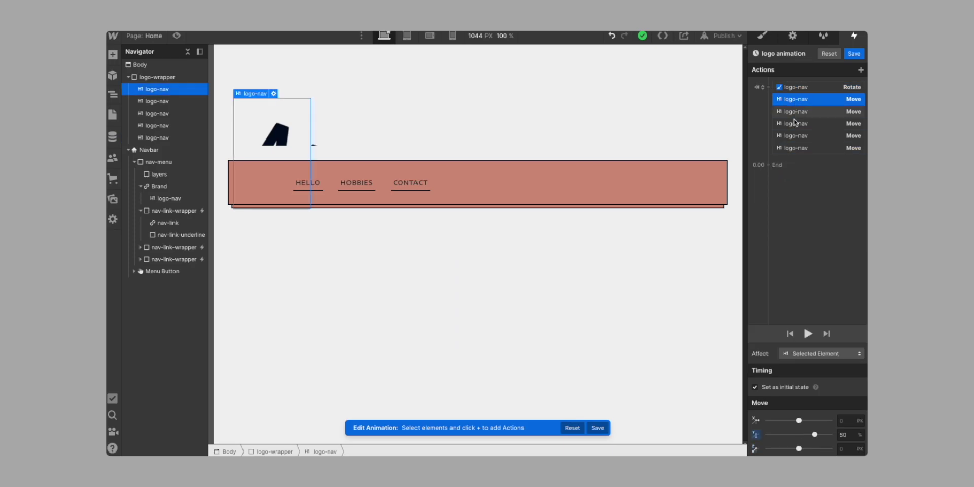
Add Move Y 0% and Rotate Z 0 actions at 0.00 for the first logo letter
left_click(775, 169)
left_click(771, 196)
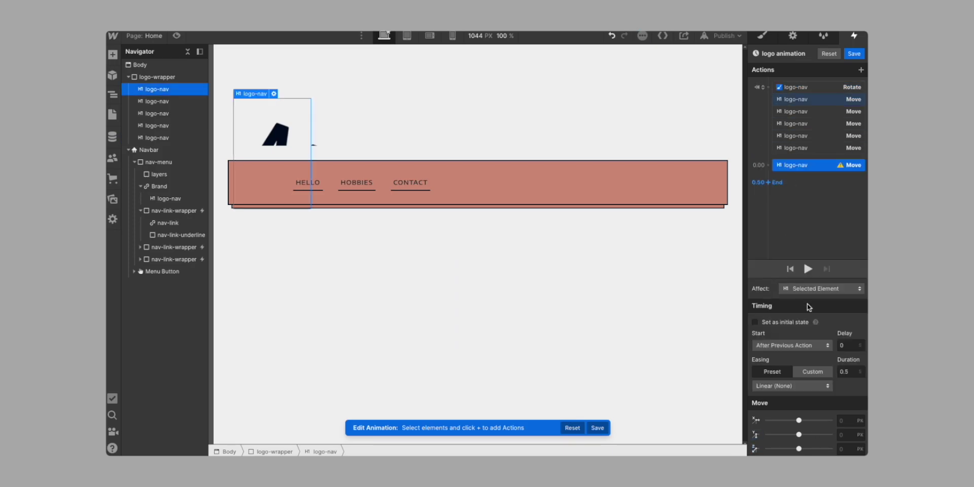
left_click(840, 432)
type("0%")
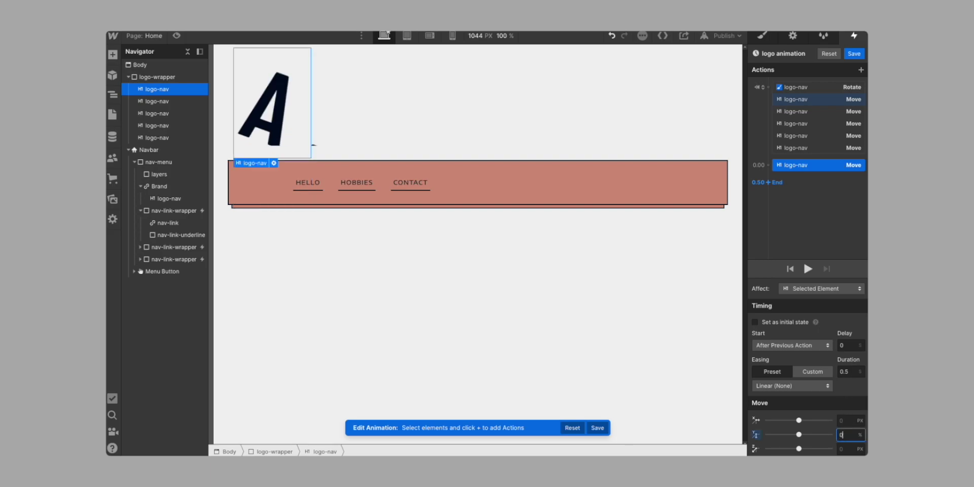
left_click(768, 164)
left_click(775, 220)
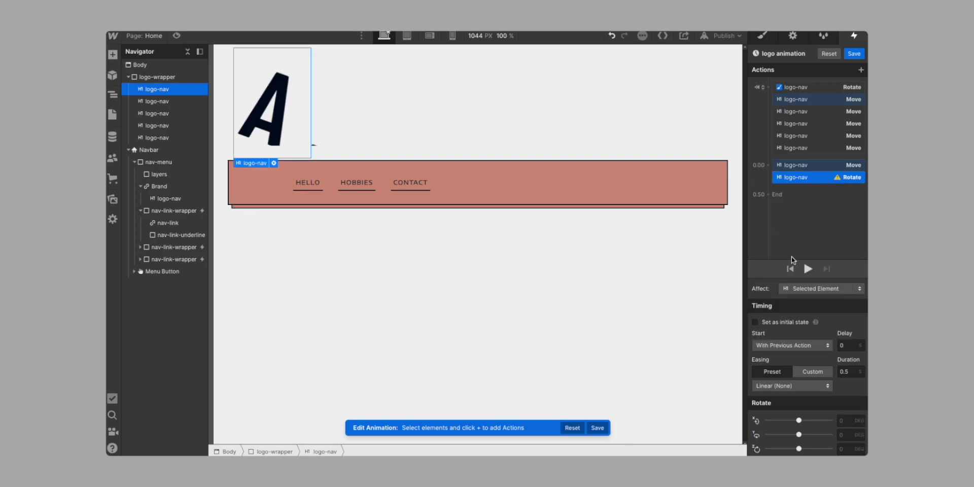
left_click(847, 448)
type("0")
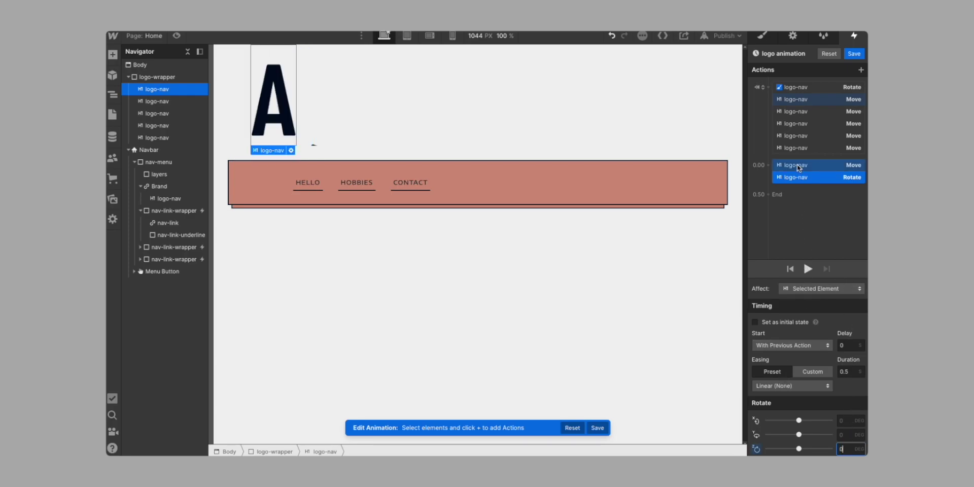
left_click_drag(798, 167, 795, 175)
Add Move Y 0% and Rotate Z 0 actions for the second logo letter
left_click(797, 111)
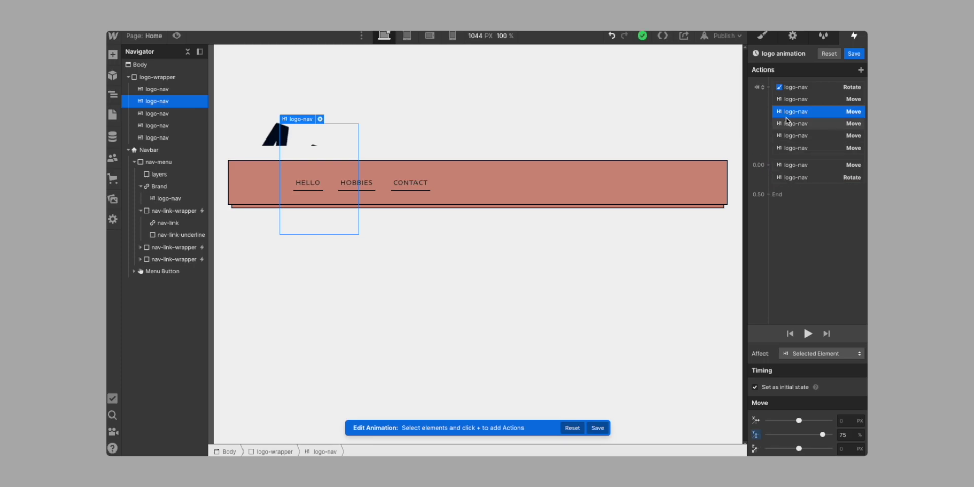
left_click(768, 166)
left_click(764, 196)
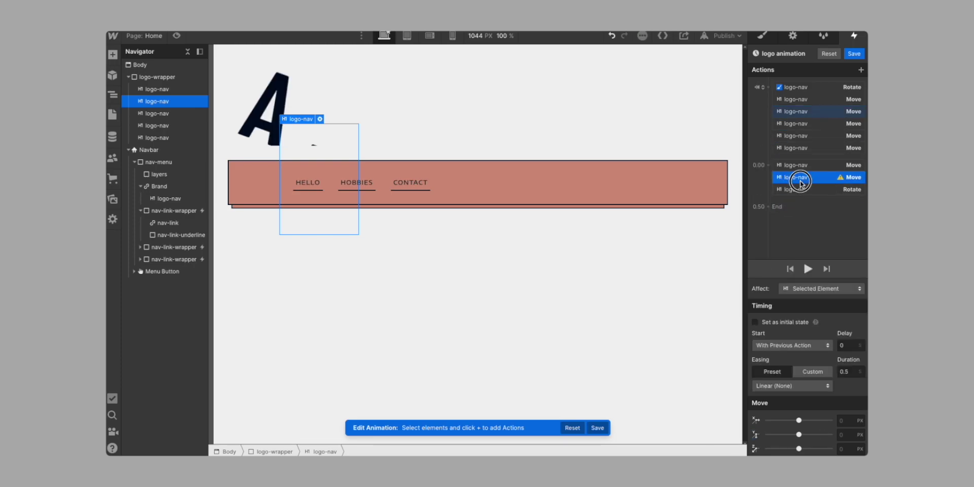
left_click(842, 435)
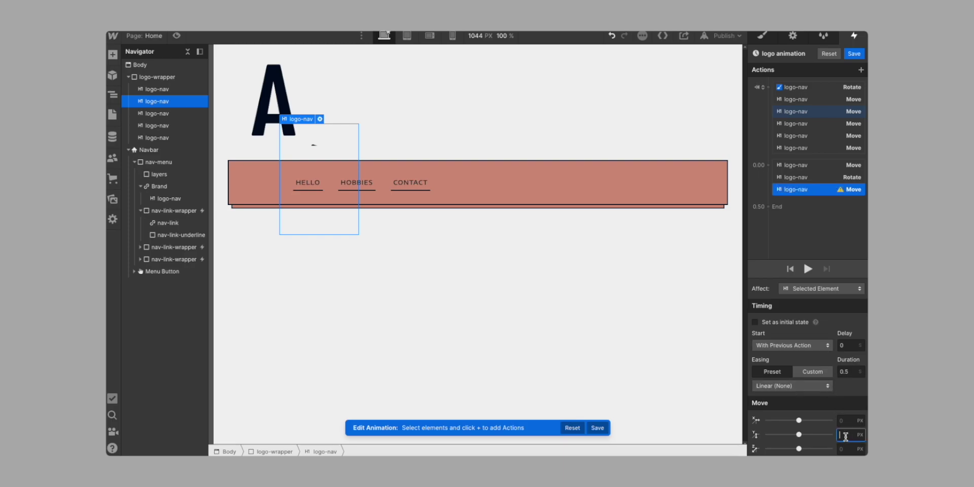
type("0%")
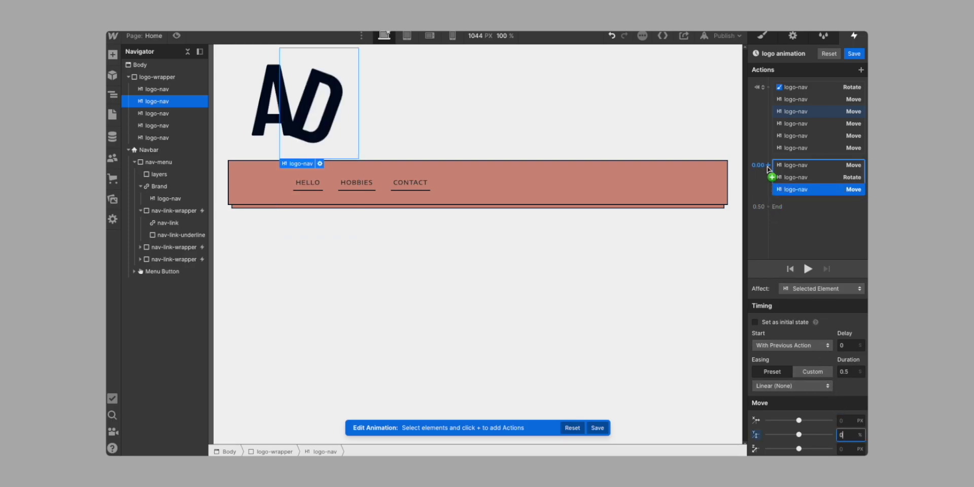
left_click(768, 165)
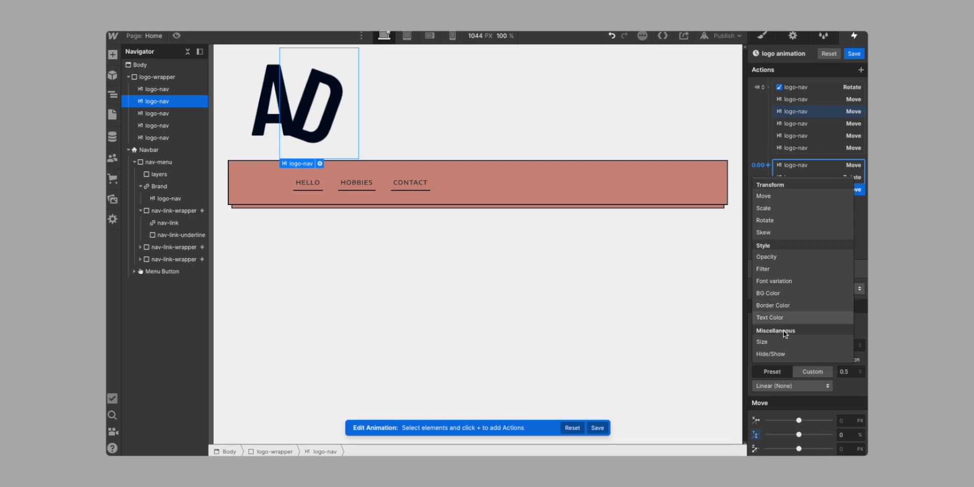
left_click(778, 220)
left_click(846, 450)
type("0")
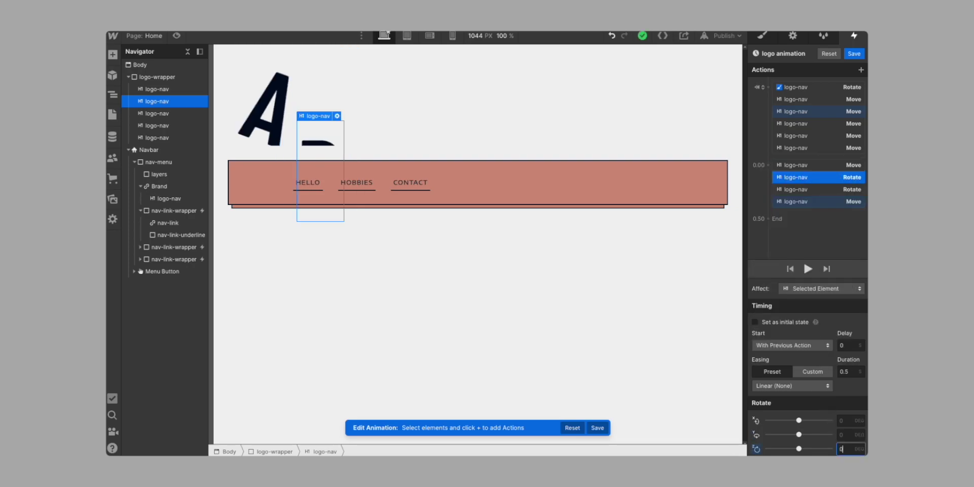
left_click_drag(823, 177, 820, 203)
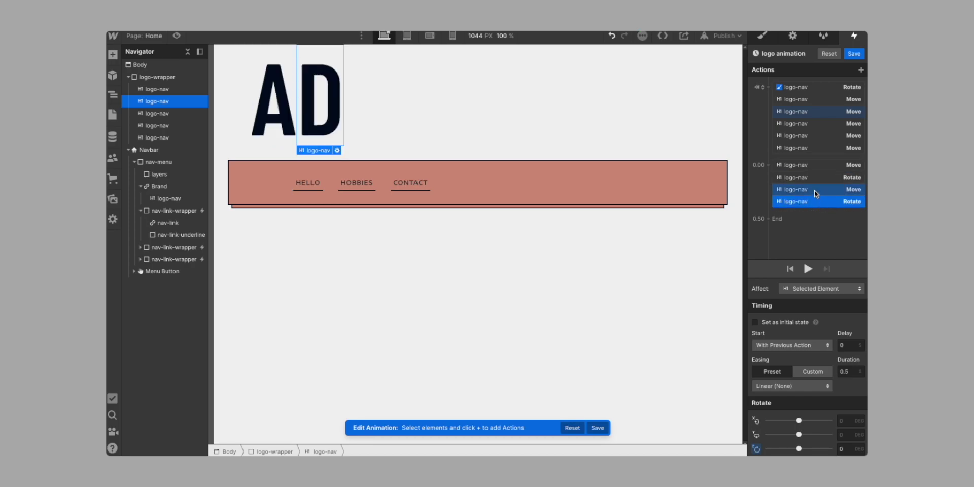
Delay the second letter's Move and Rotate pair by 0.1 seconds
left_click(814, 190)
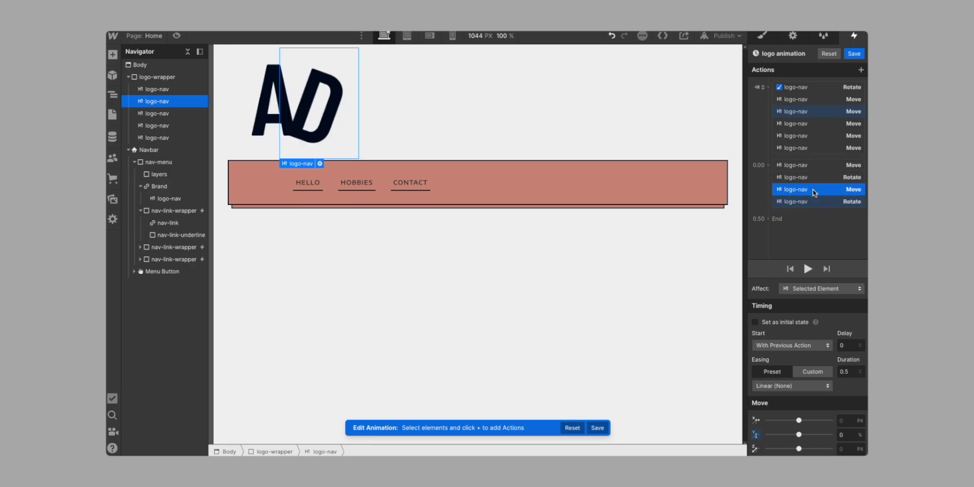
left_click(812, 201, "shift")
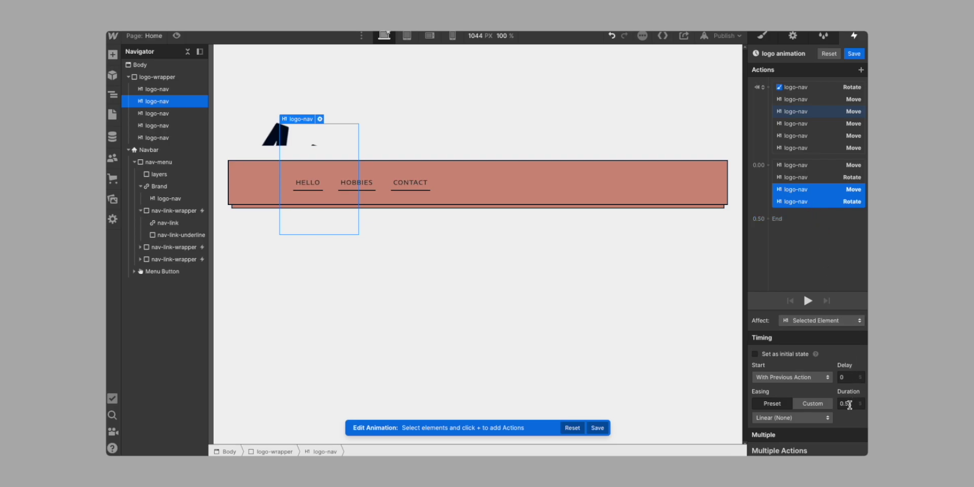
left_click(847, 378)
type("0.1")
Add Move Y 0% and Rotate Z 0 for the third letter, delayed 0.2 s
left_click(807, 124)
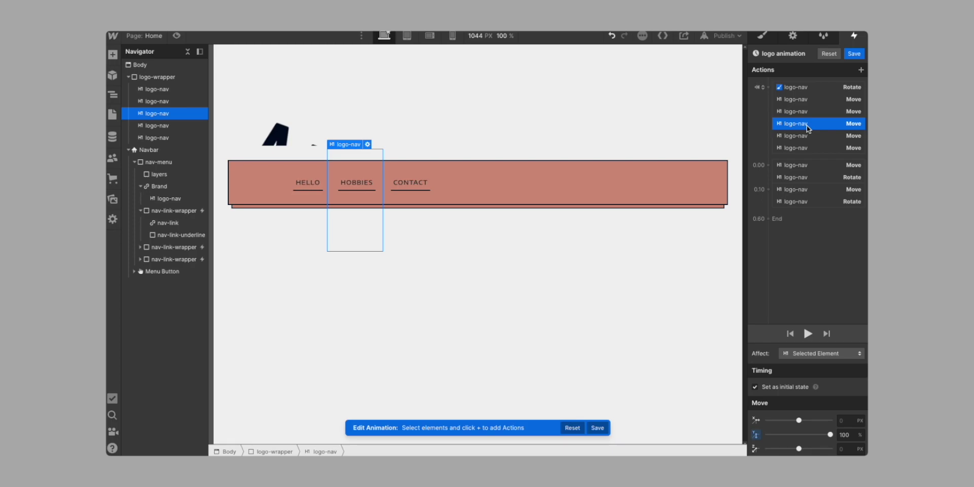
left_click(768, 200)
left_click(776, 282)
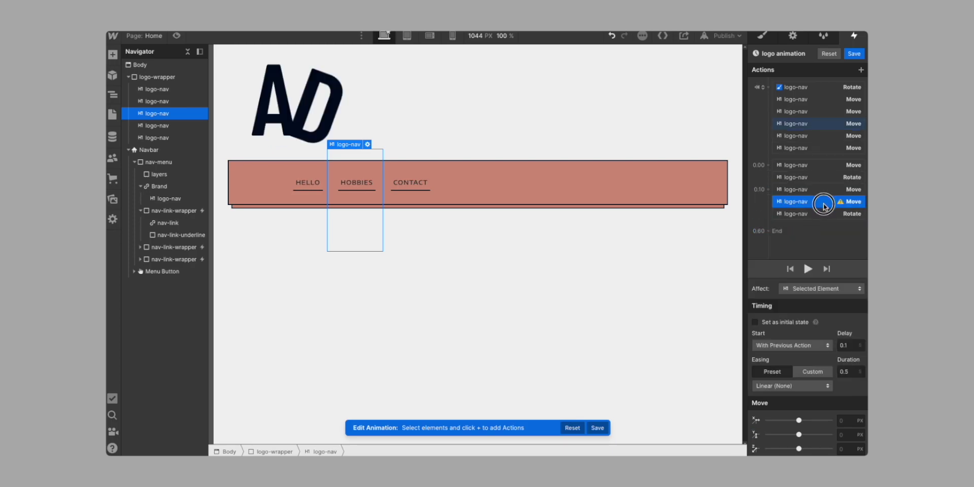
left_click_drag(823, 206, 824, 216)
left_click(844, 345)
key("BackSpace")
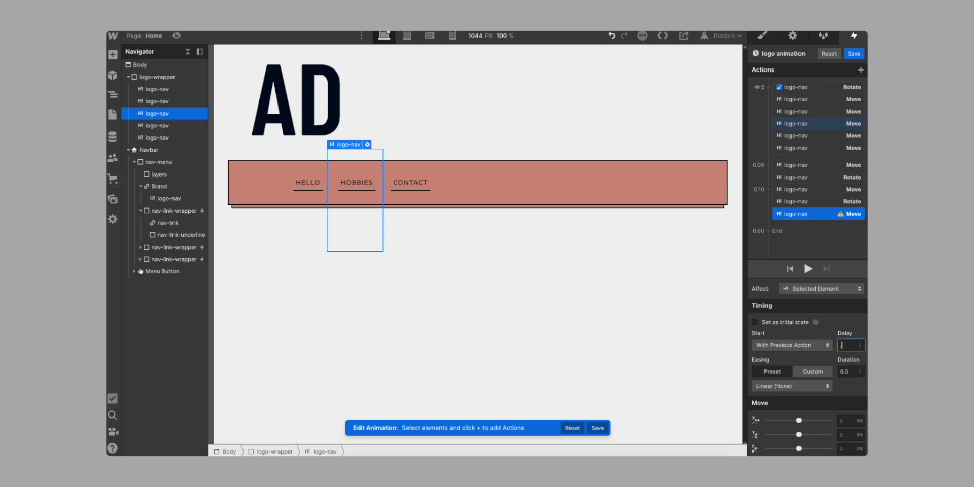
type("0.2")
left_click(844, 434)
type("0%")
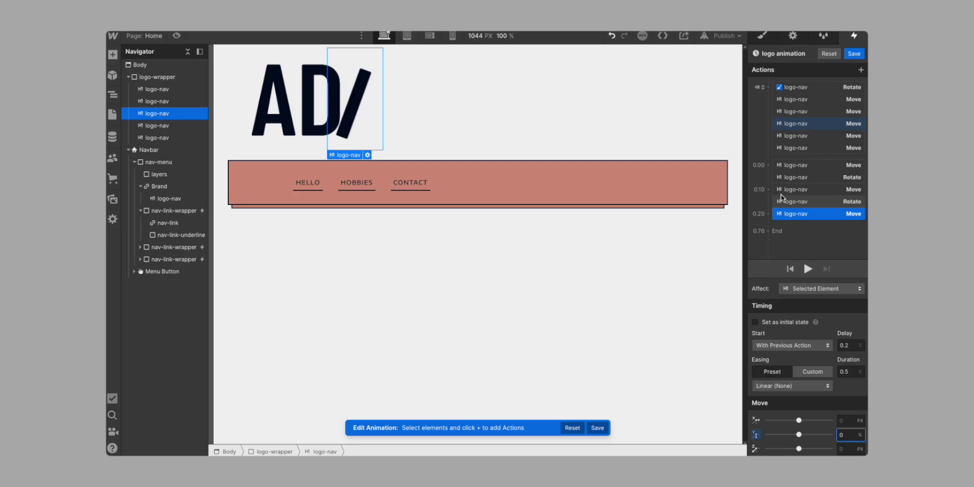
left_click(768, 219)
left_click(768, 268)
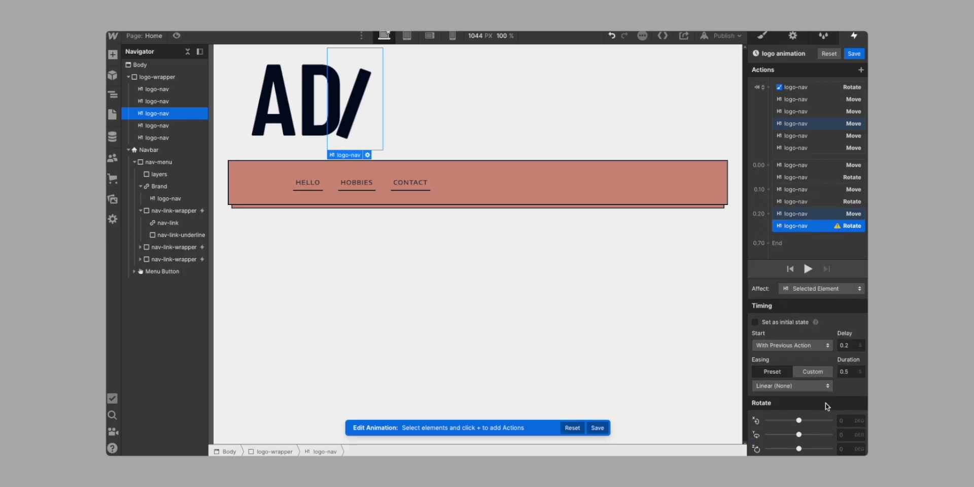
left_click(844, 449)
type("0")
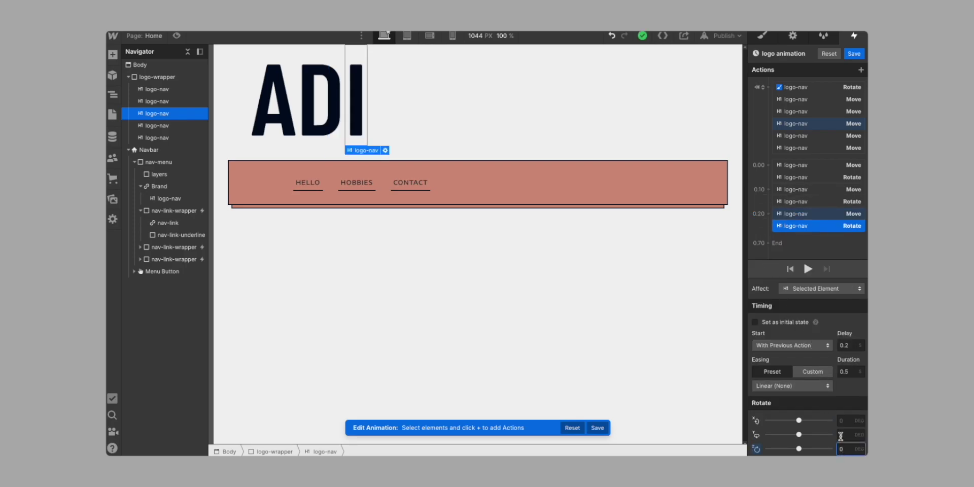
Add Move Y 0% and Rotate Z 0 for the fourth letter, delayed 0.3 s
left_click(817, 136)
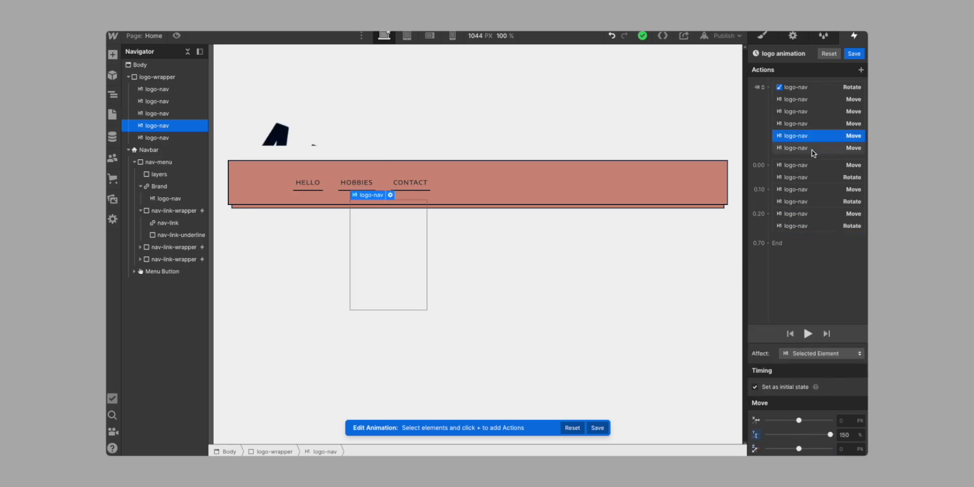
left_click(767, 219)
left_click(771, 249)
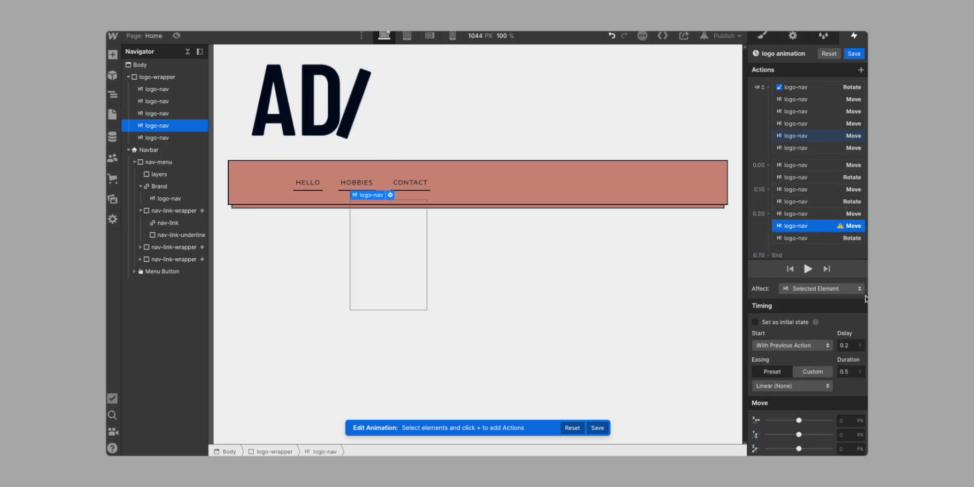
left_click(847, 344)
type(".3")
key("Tab")
key("Tab")
key("Tab")
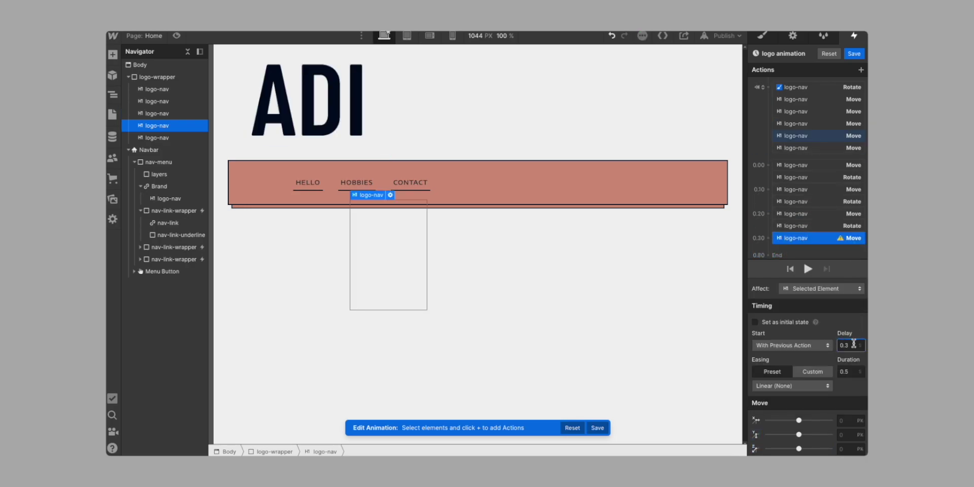
type("0%")
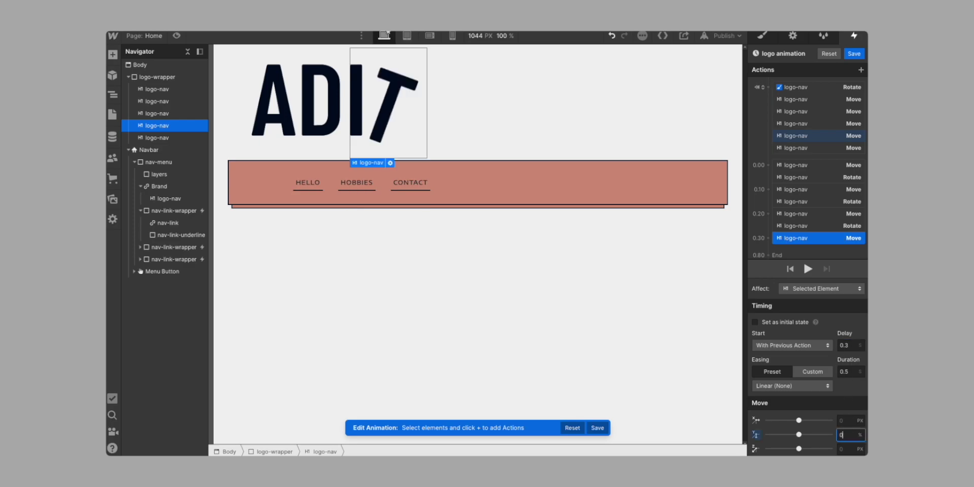
left_click(768, 238)
left_click(767, 293)
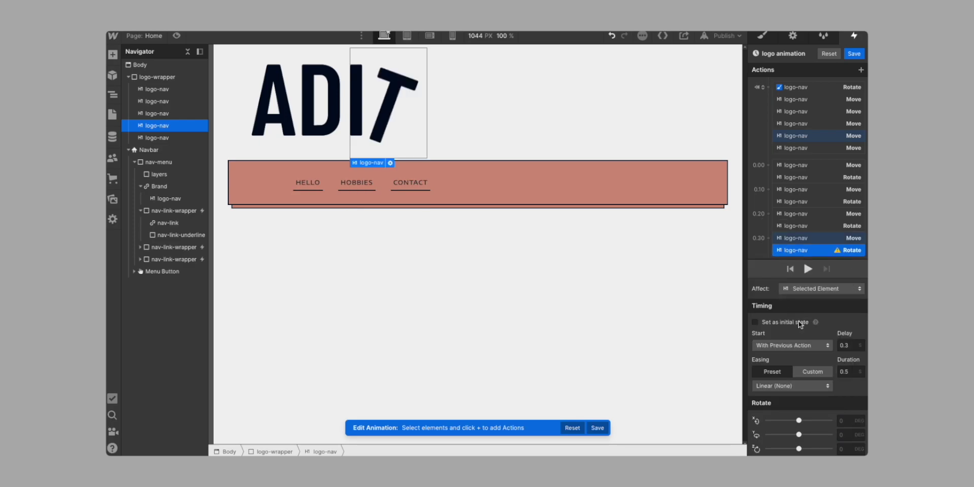
left_click(843, 452)
type("0")
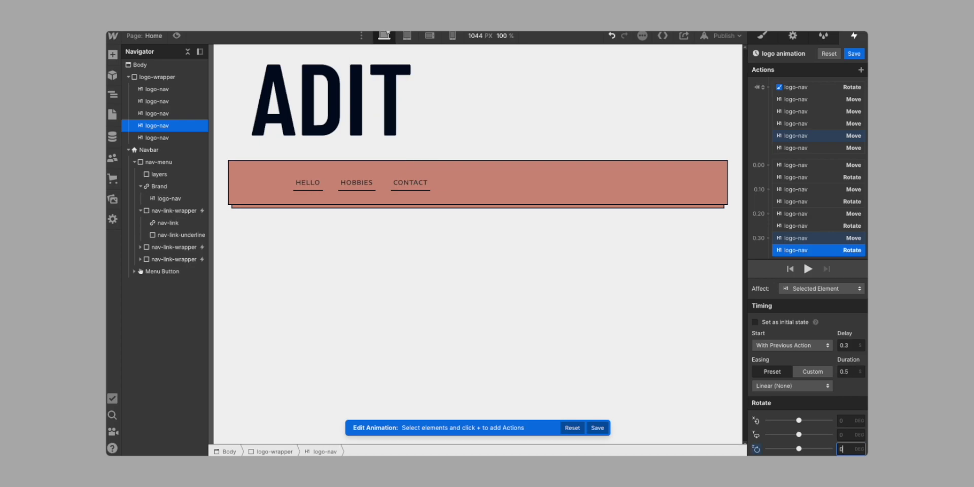
Add Move Y 0% and Rotate Z 0 for the last letter, delayed 0.4 s
left_click(822, 148)
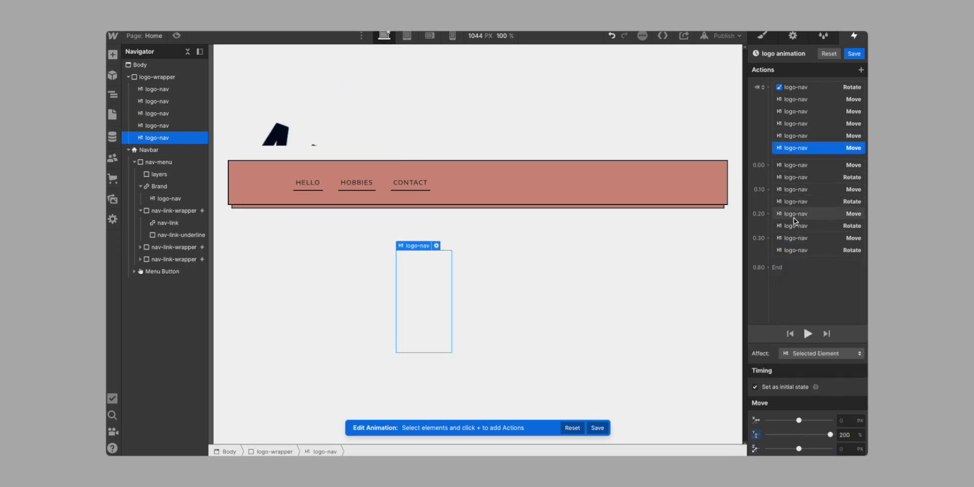
left_click(767, 238)
left_click(766, 269)
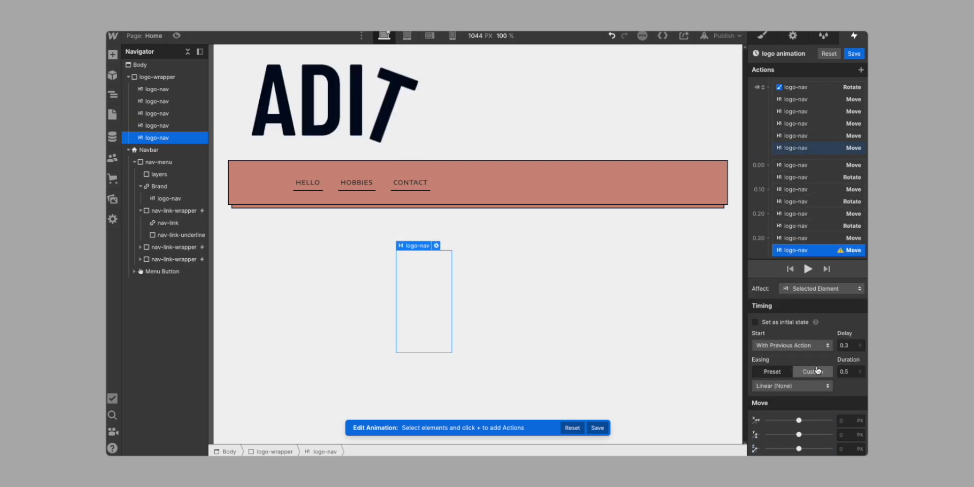
left_click(851, 345)
type(".4")
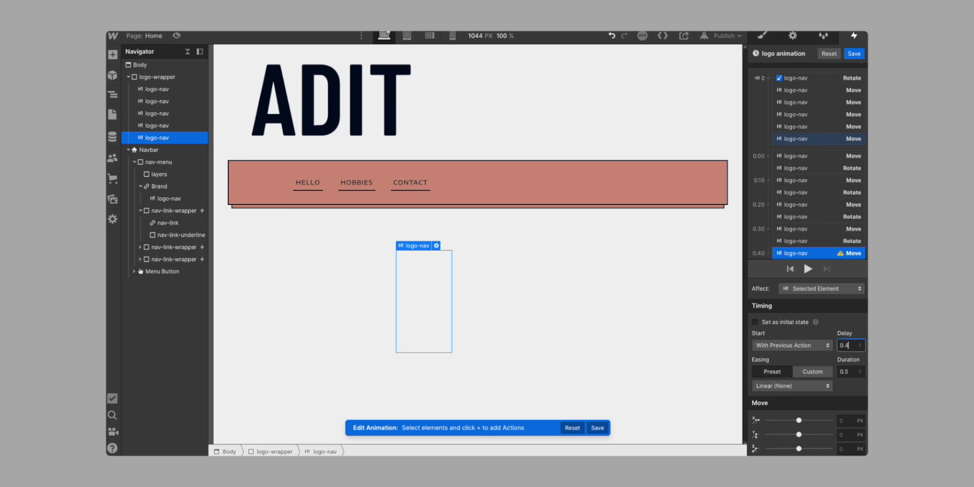
left_click(767, 253)
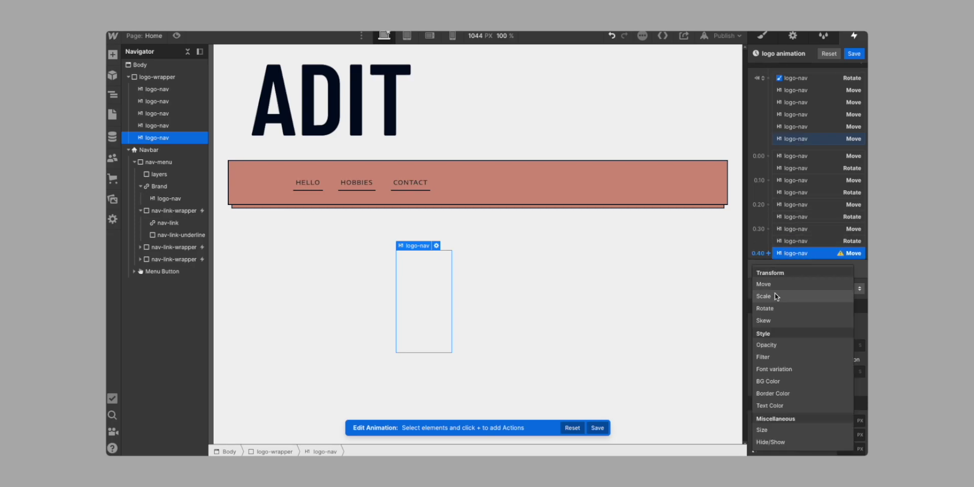
left_click(779, 310)
left_click(852, 371)
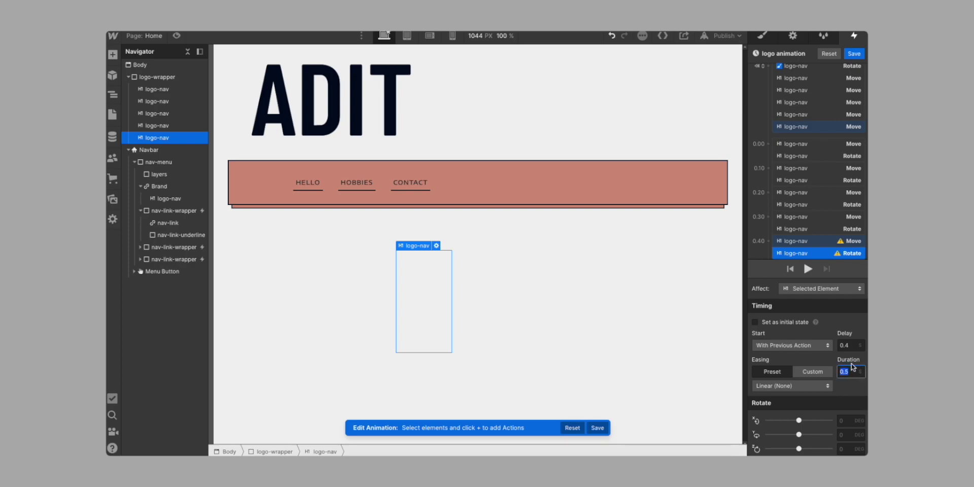
left_click(848, 449)
type("0")
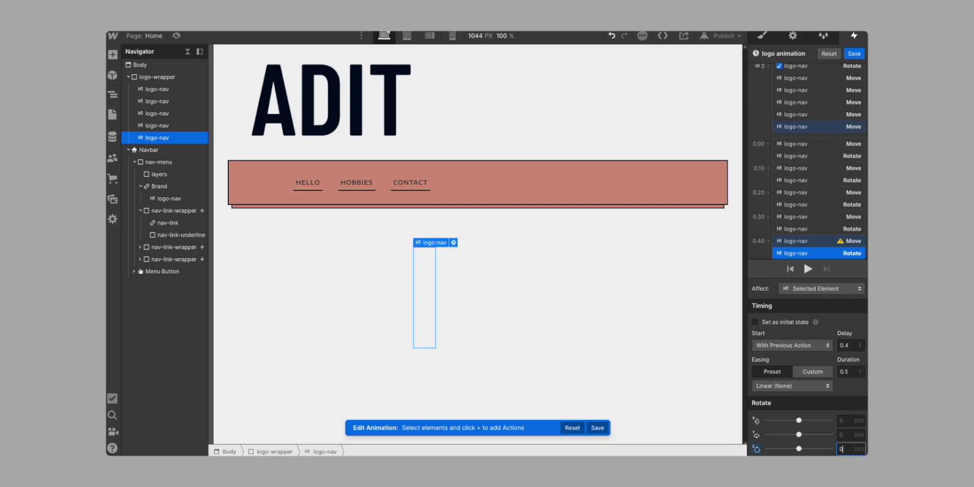
left_click(812, 242)
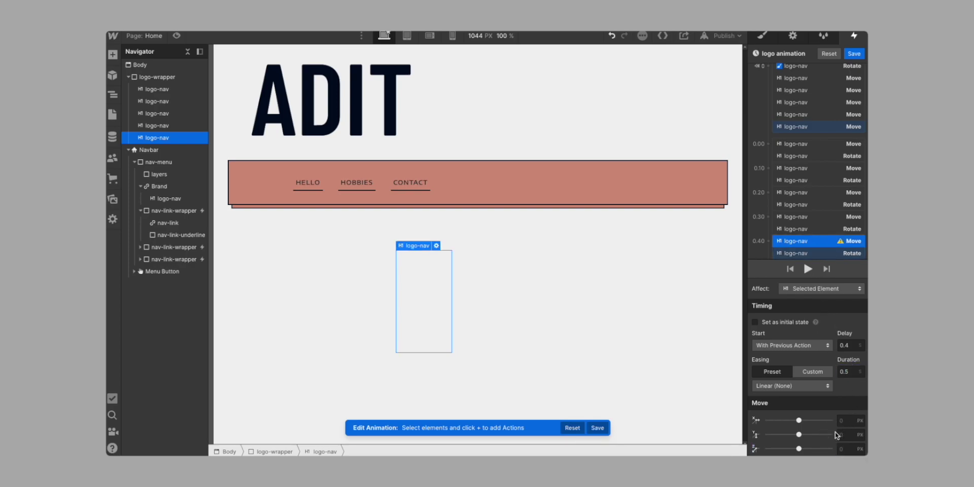
left_click(837, 435)
type("0%")
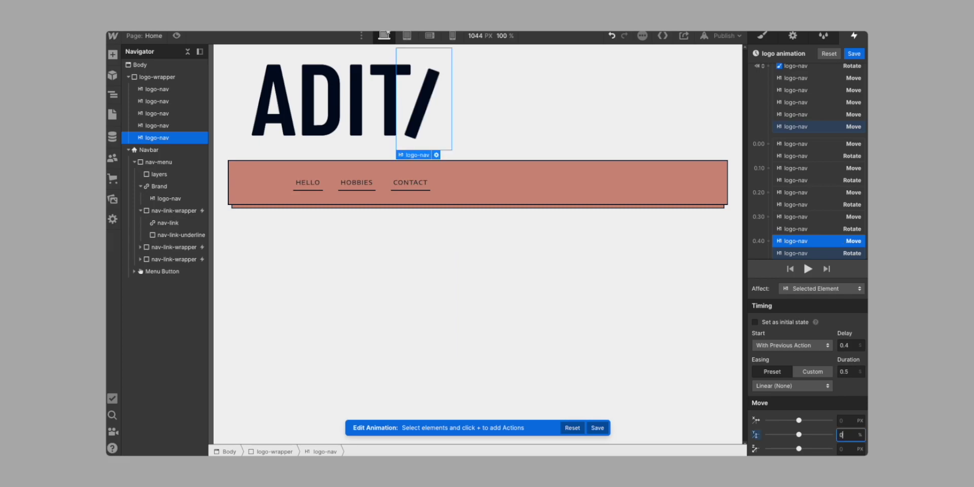
Play the logo animation to check the staggered letters rising into place
left_click(806, 269)
scroll(807, 203, "down", 1)
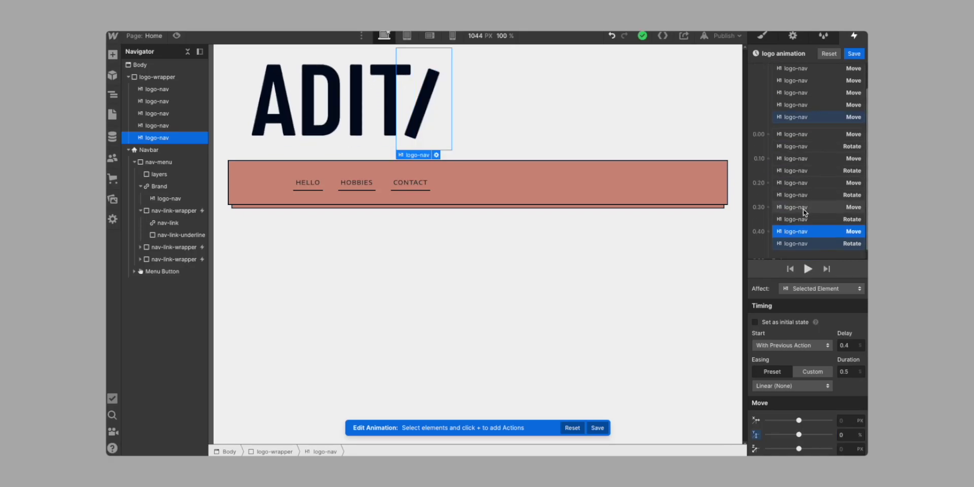
scroll(801, 198, "down", 1)
left_click(789, 124)
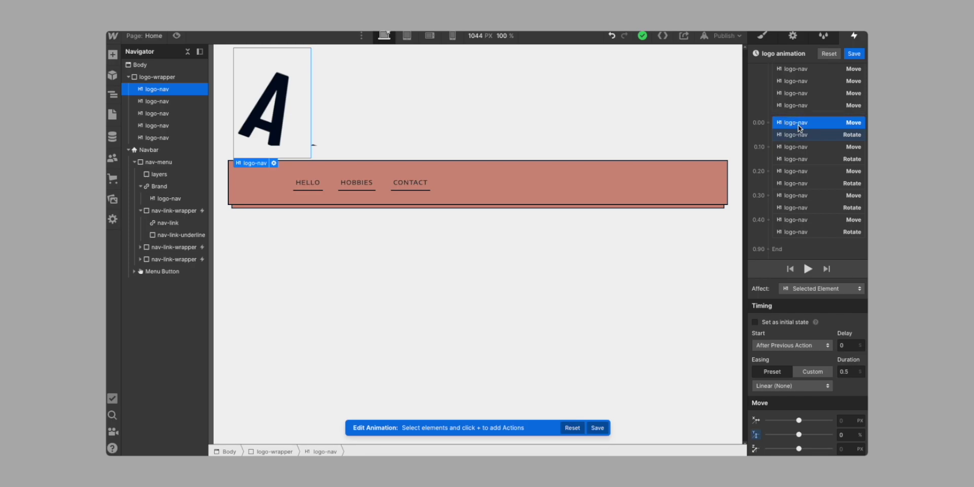
Set every staggered letter action to Ease In Out with a 0.4 s duration, then replay
left_click(845, 228)
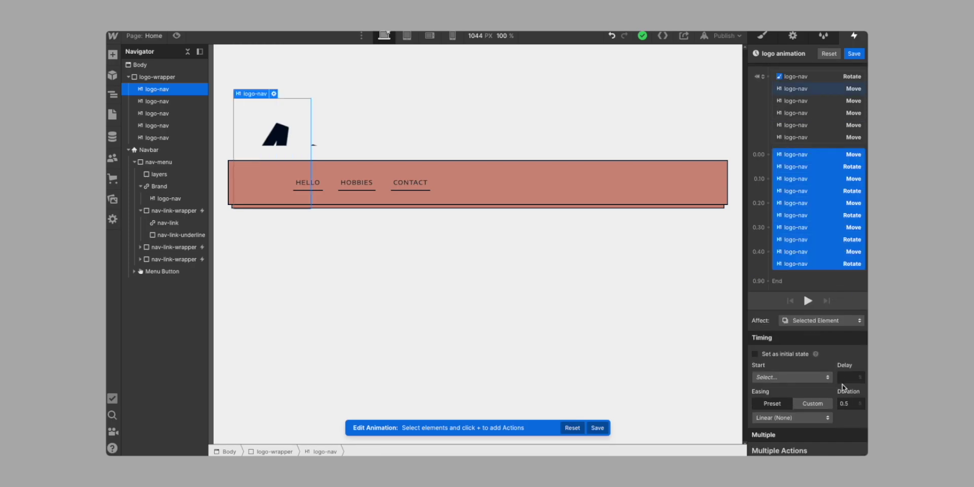
left_click(815, 417)
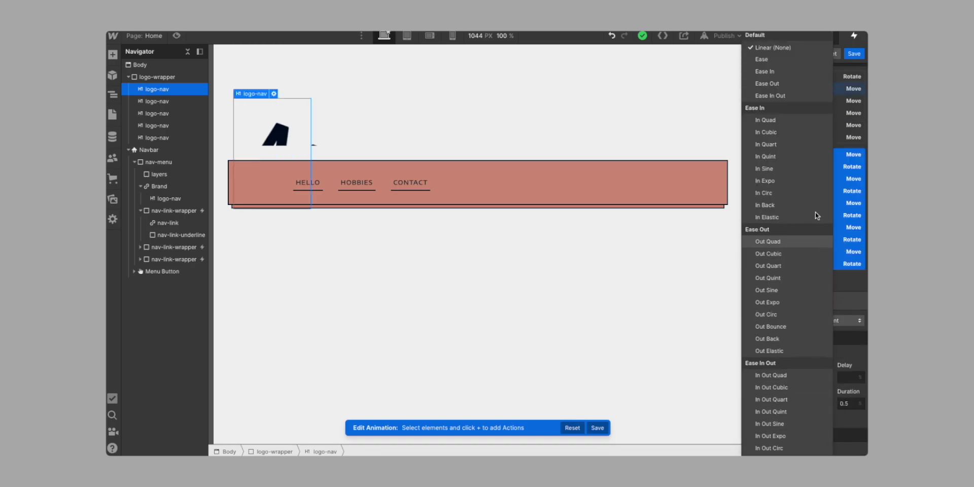
left_click(773, 94)
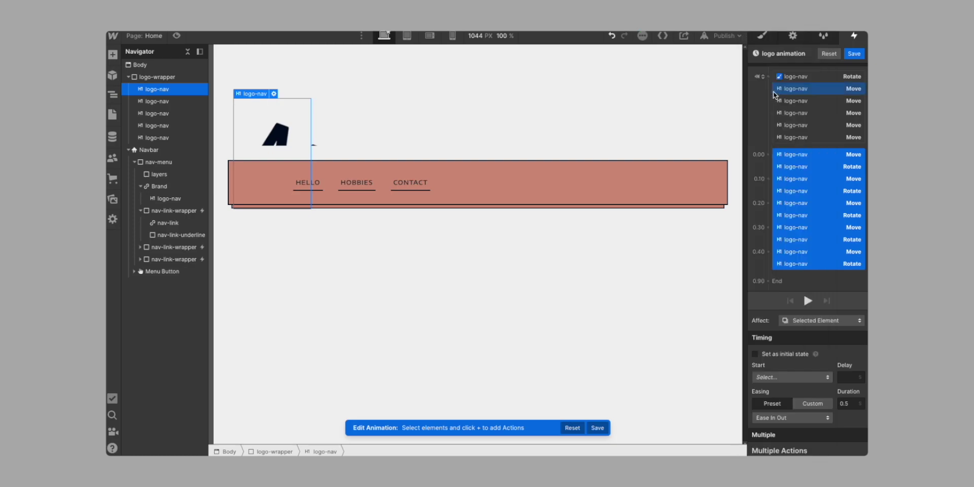
double_click(844, 404)
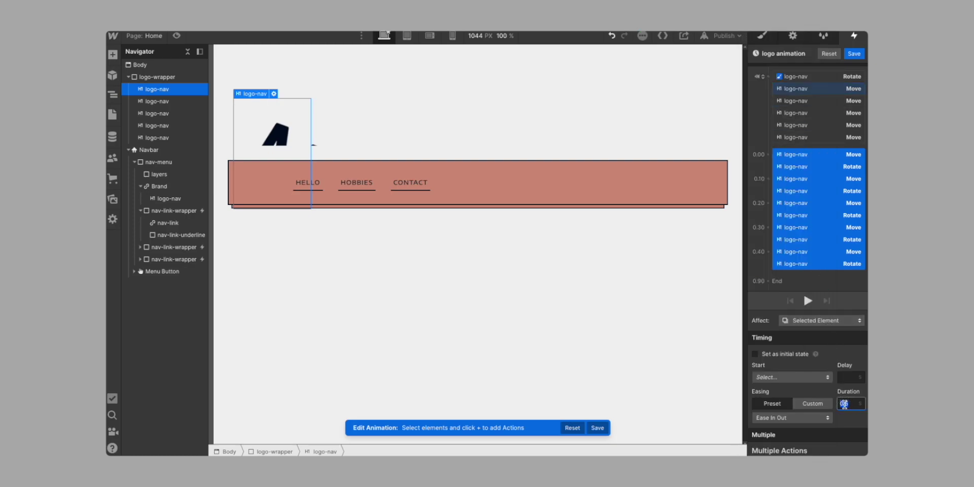
type("0.4")
left_click(809, 301)
Save the logo animation, then scroll the page in Preview to test it
left_click(856, 54)
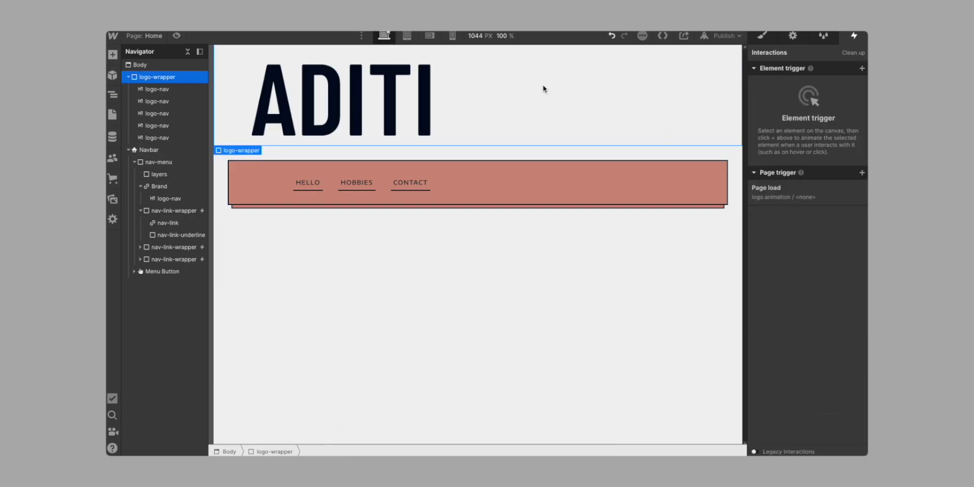
key("ctrl+shift+p")
scroll(454, 220, "down", 3)
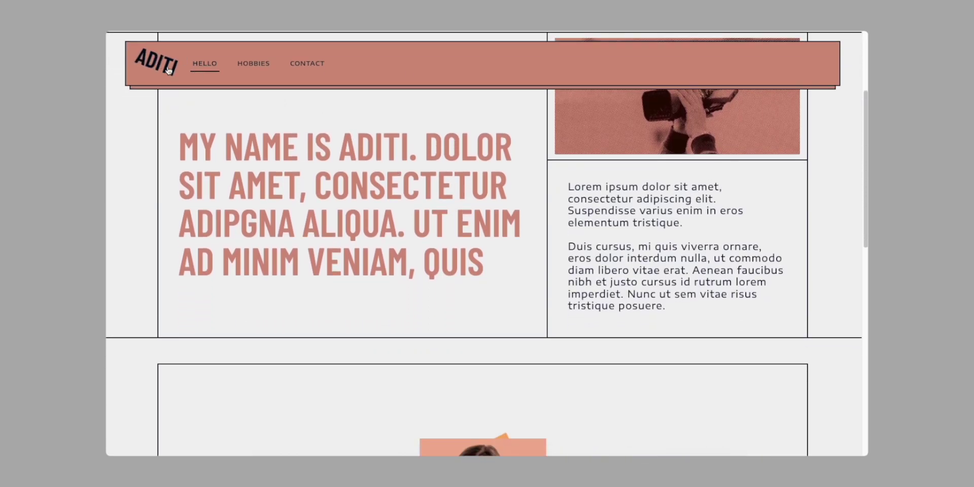
scroll(161, 69, "up", 5)
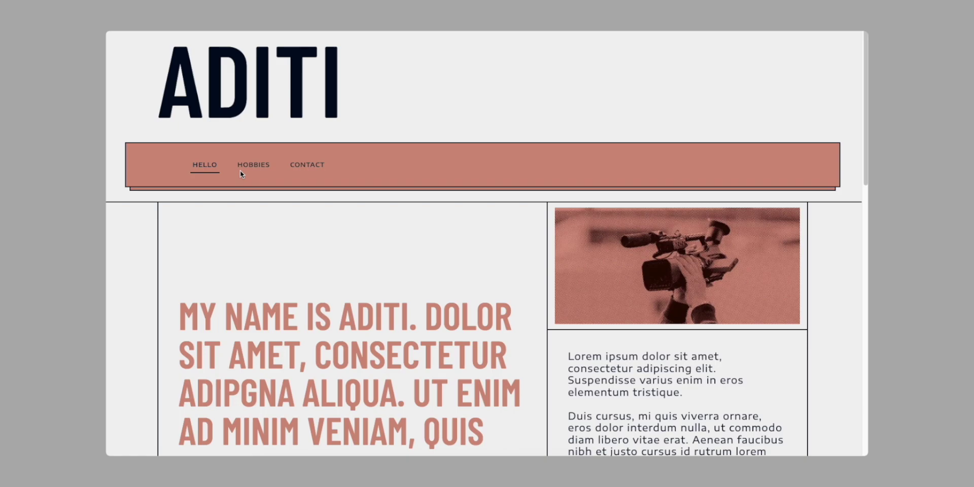
key("ctrl+shift+p")
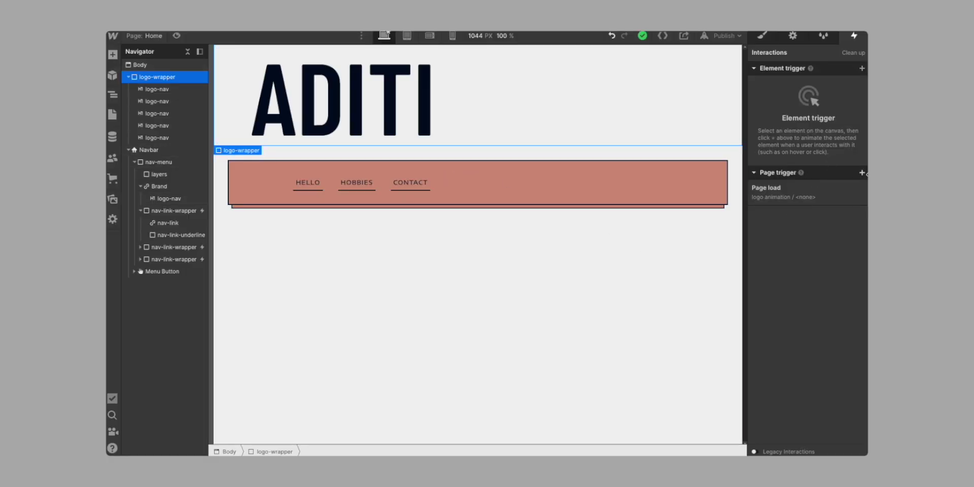
Add a While page is scrolling trigger, then remove it again
left_click(862, 173)
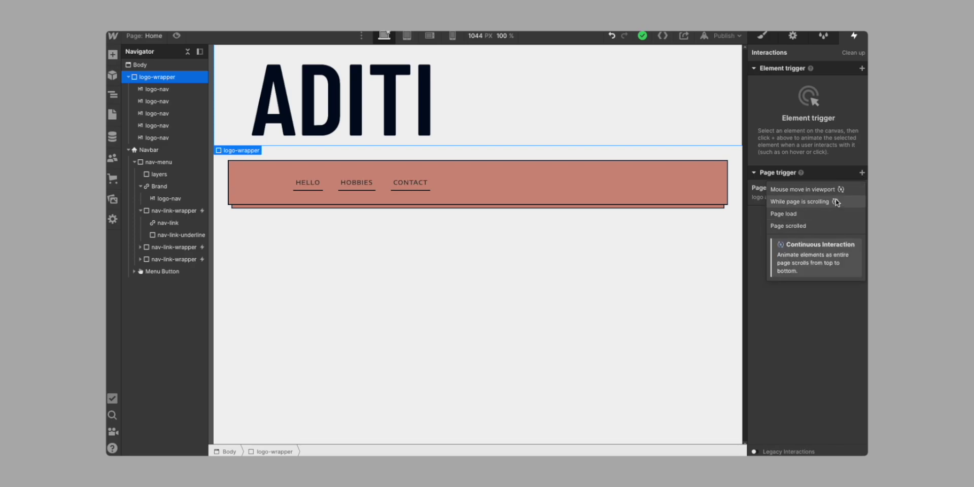
left_click(821, 202)
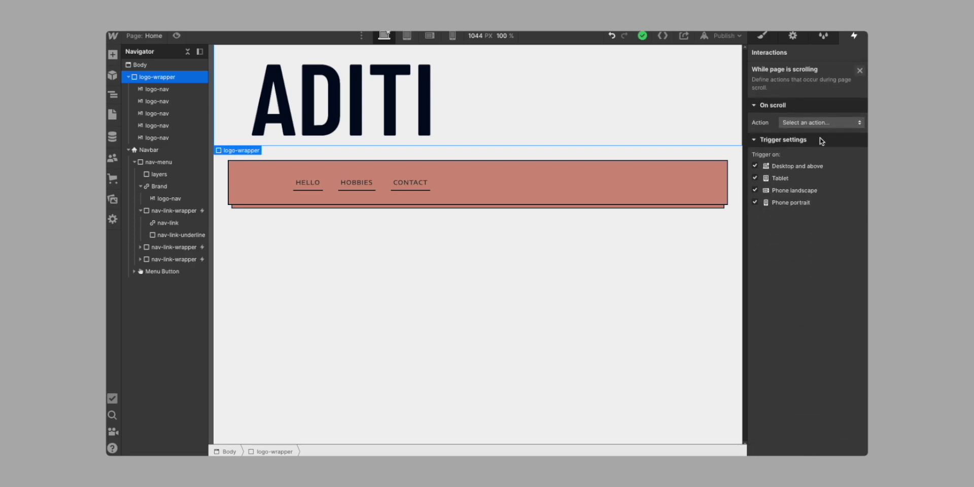
left_click(859, 71)
left_click(862, 215)
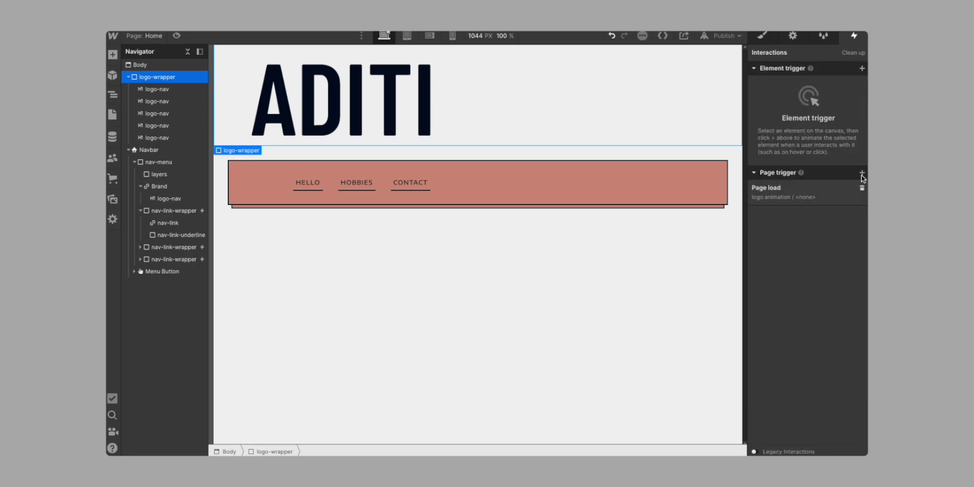
Add a Page scrolled trigger whose scrolled-down action starts an animation
left_click(862, 173)
left_click(789, 226)
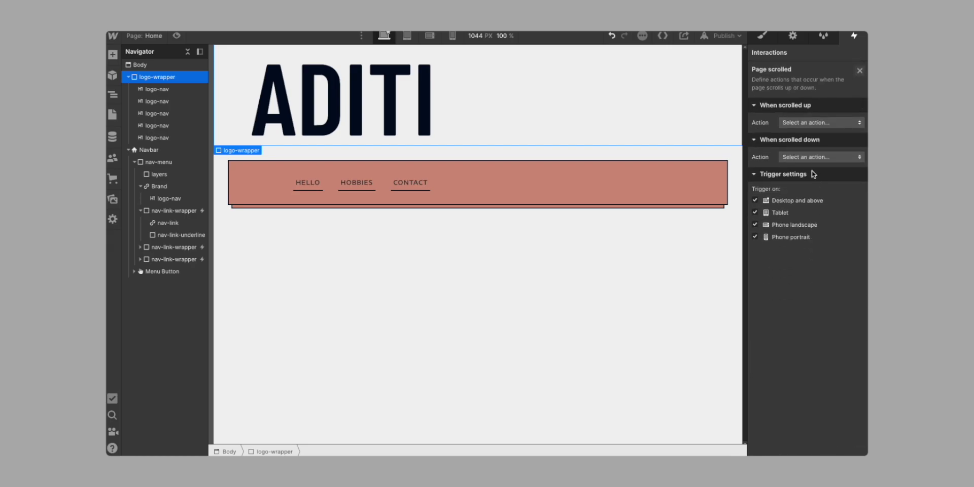
left_click(800, 125)
left_click(800, 126)
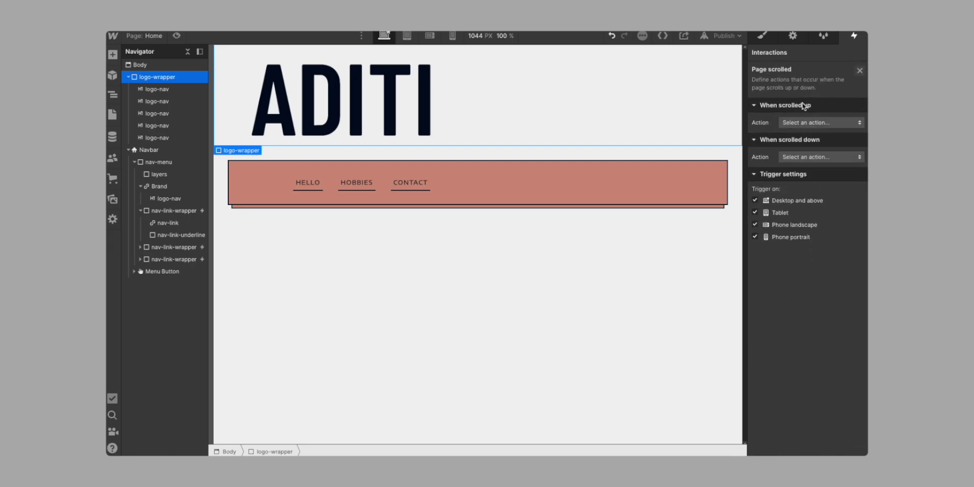
left_click(803, 156)
left_click(803, 182)
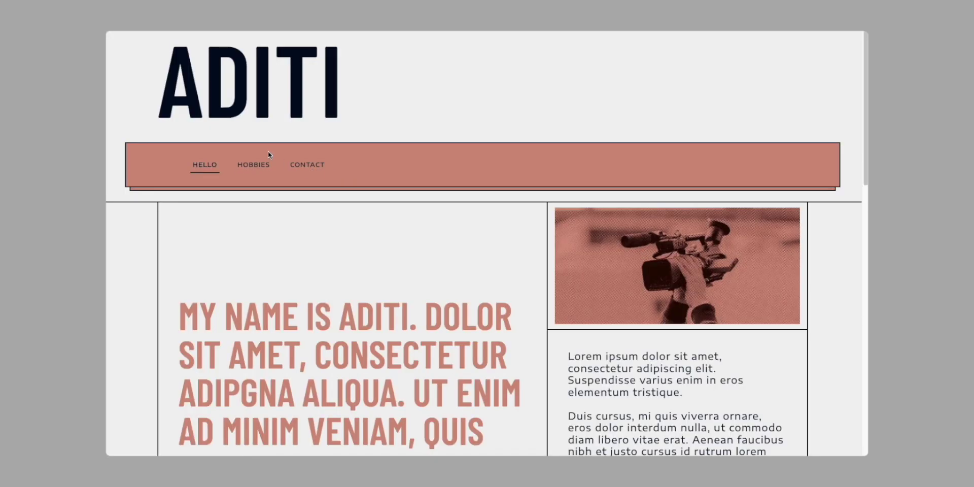
scroll(268, 154, "down", 5)
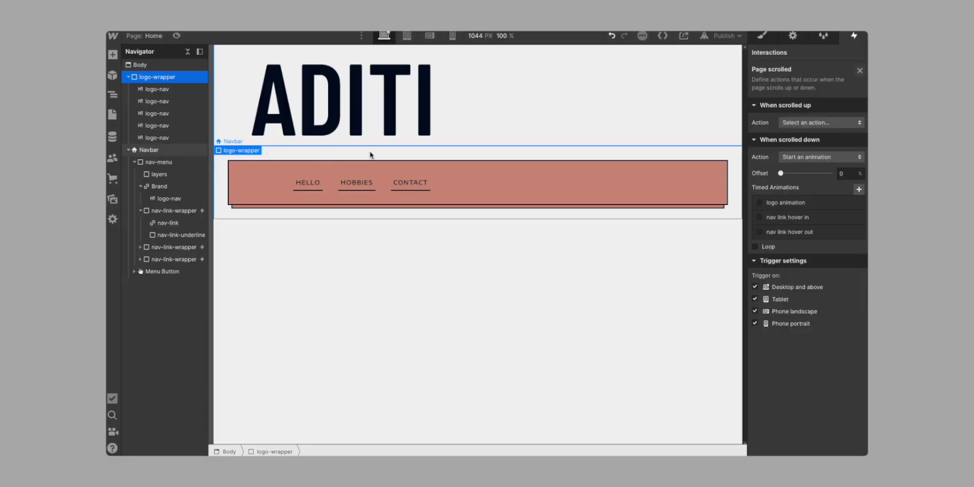
Create the 'nav logo fade in' timed animation and target the navbar's Brand link
left_click(860, 189)
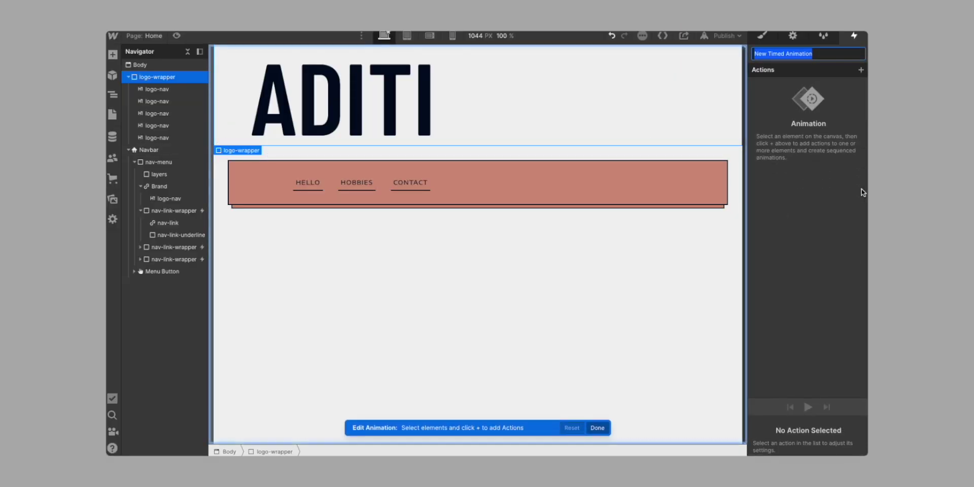
type("nav")
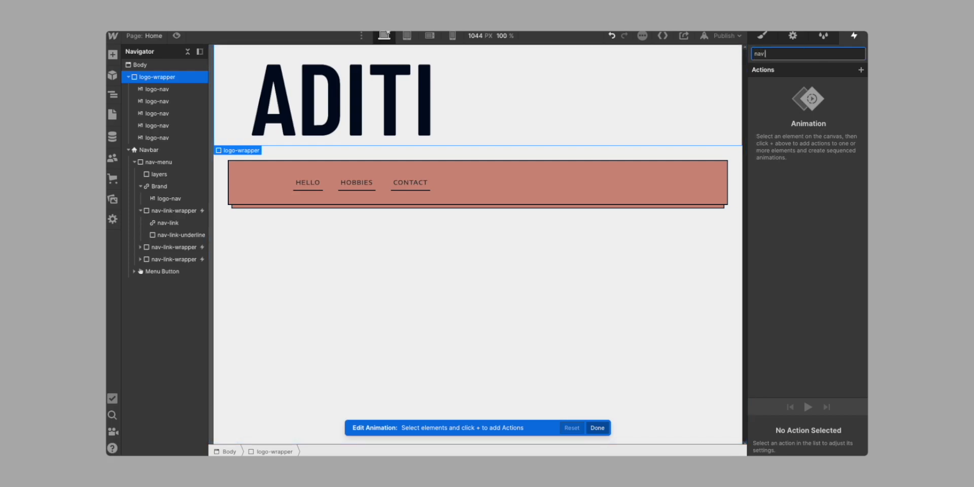
type(" logo fade in")
key("Return")
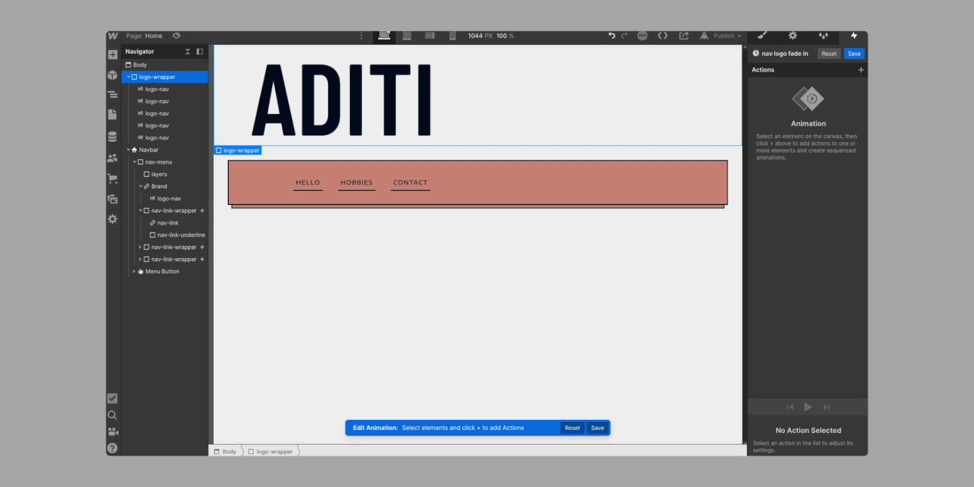
left_click(260, 178)
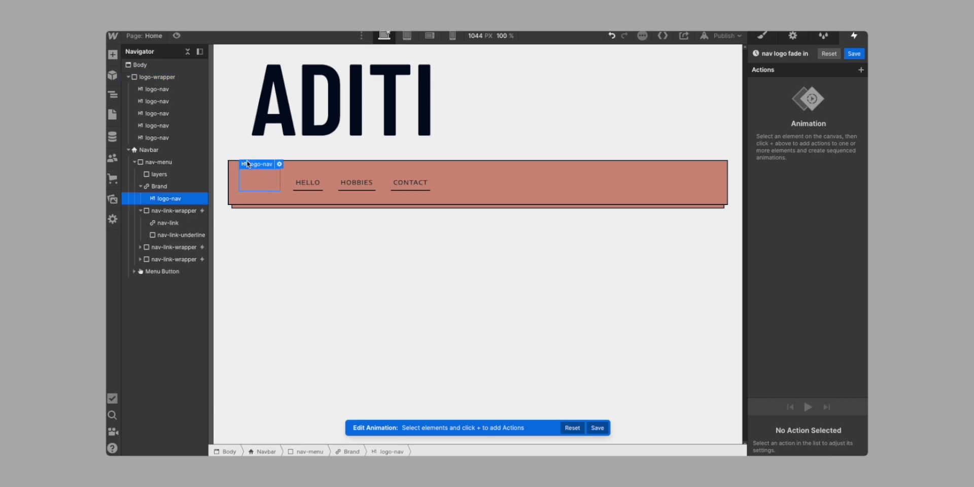
left_click(190, 186)
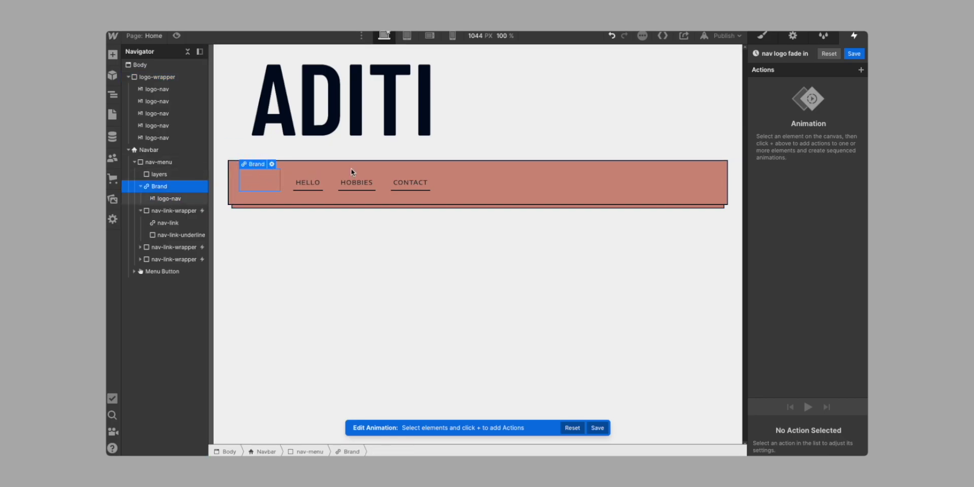
Add an Opacity action set to 100 on Brand
left_click(861, 70)
left_click(793, 158)
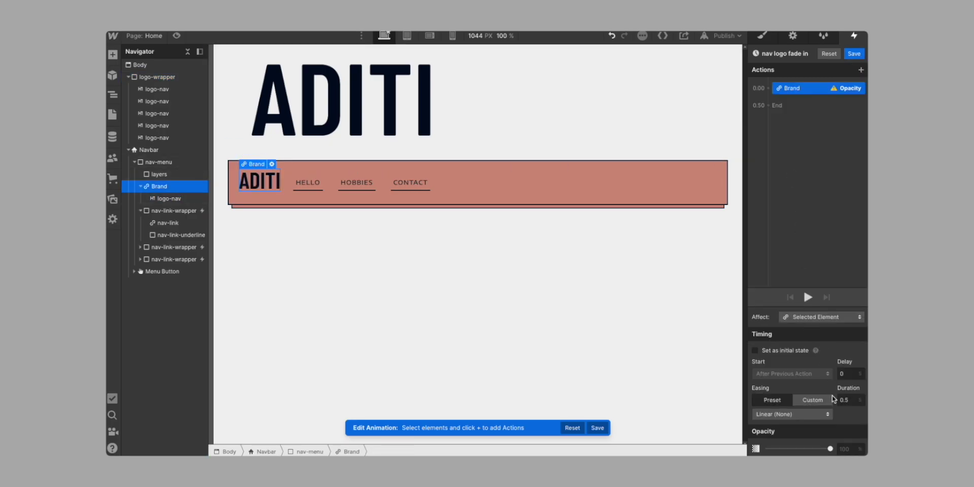
left_click(830, 449)
left_click(769, 96)
Add two Scale actions on Brand at the start, the first with X scale 1
left_click(768, 90)
left_click(772, 130)
left_click(837, 422)
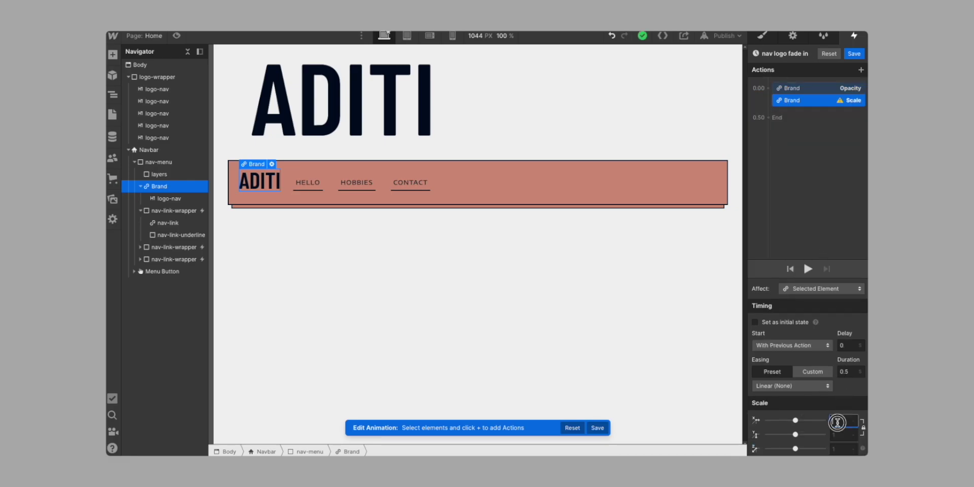
type("1")
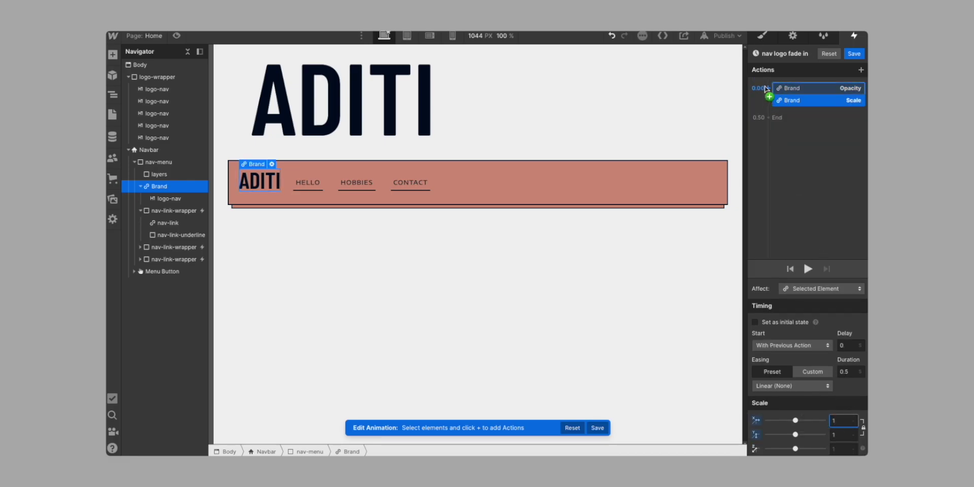
left_click(768, 89)
left_click(767, 131)
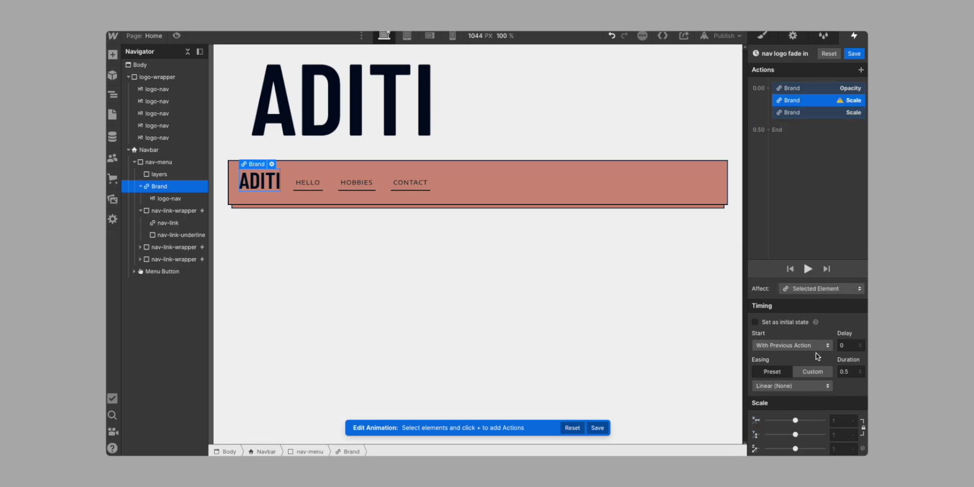
Make the Scale action Brand's initial state at scale 0, then preview it
left_click(785, 323)
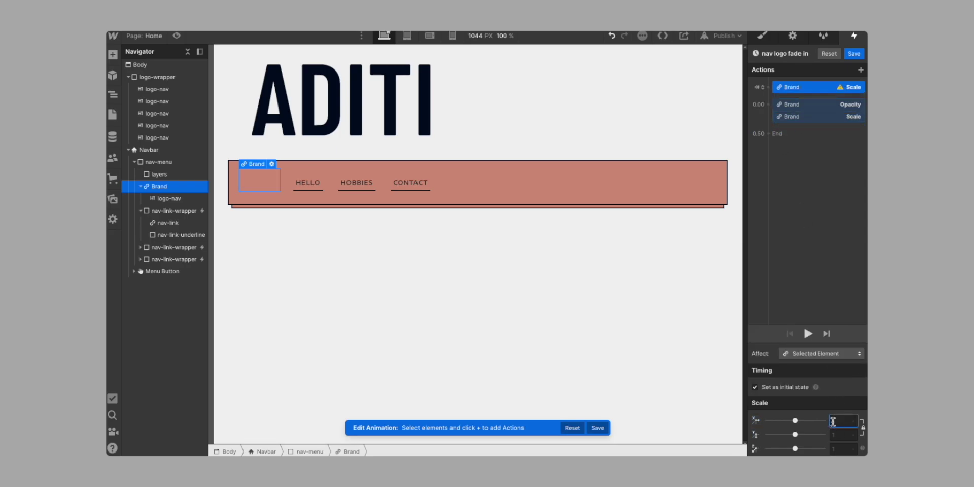
type("0")
key("Return")
left_click(808, 334)
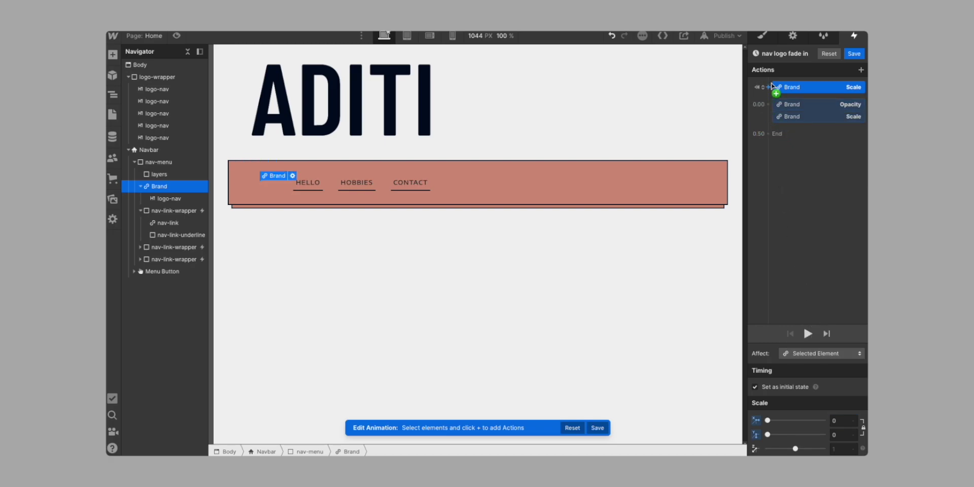
Add an initial-state Rotate of Z 20° to Brand and preview the animation
left_click(770, 87)
left_click(765, 142)
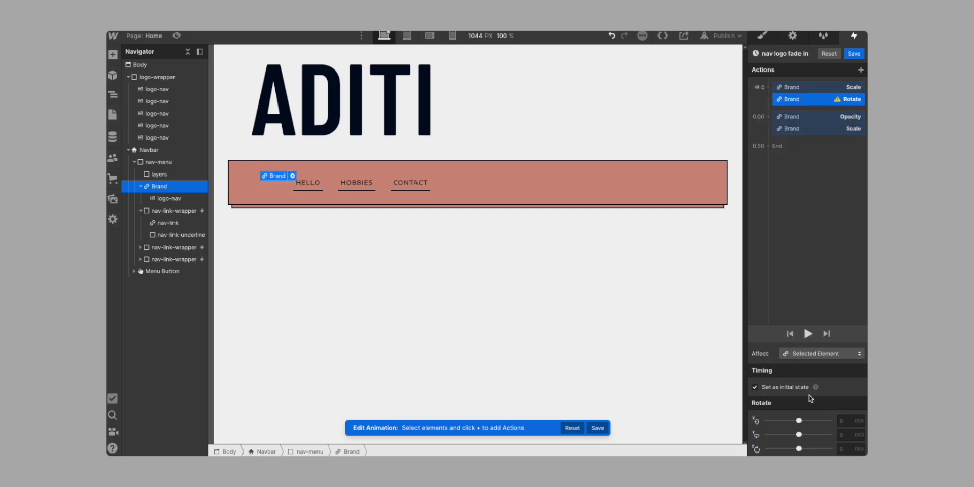
left_click(855, 451)
type("20")
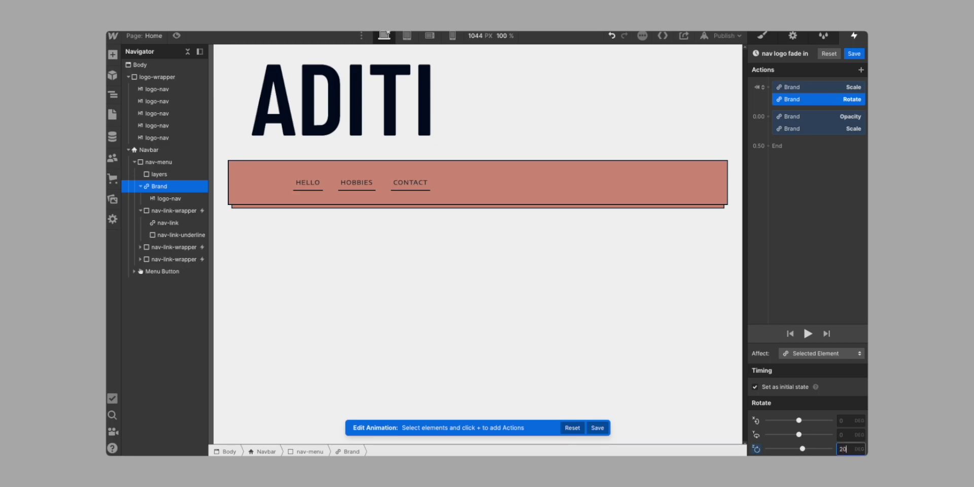
left_click(808, 333)
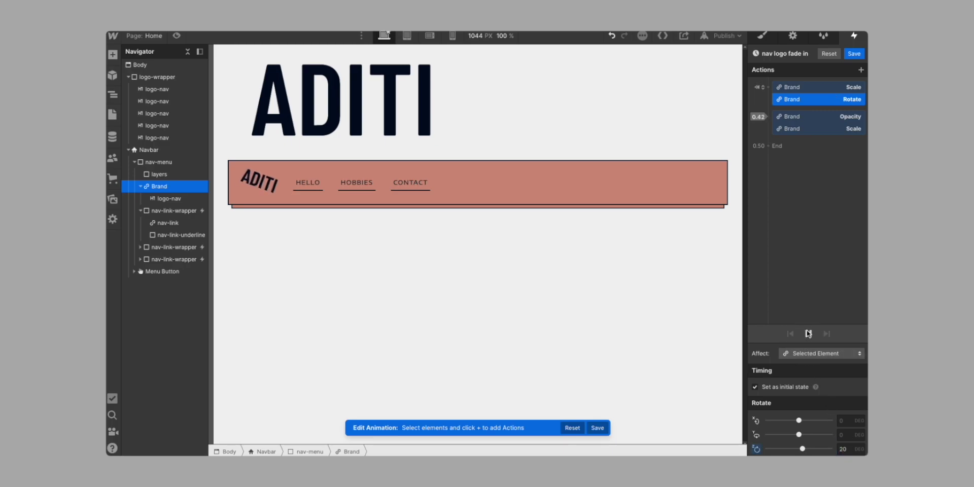
left_click(781, 130)
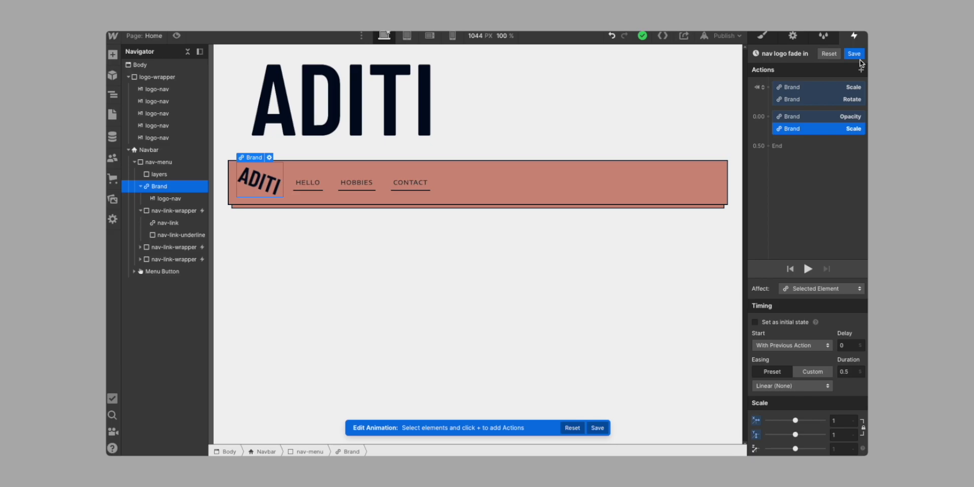
Save the fade-in animation and create a new scroll-up animation named 'nav logo fade out'
left_click(857, 55)
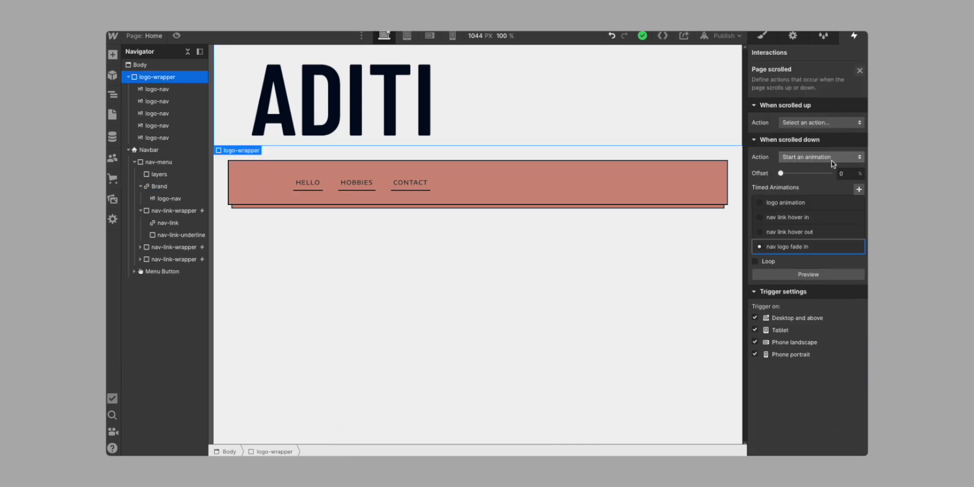
left_click(832, 123)
left_click(830, 147)
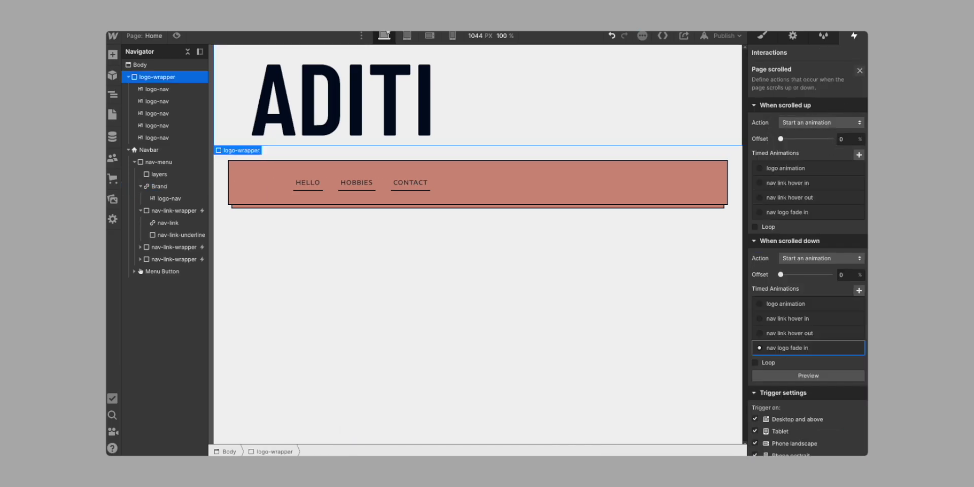
left_click(859, 155)
type("nav")
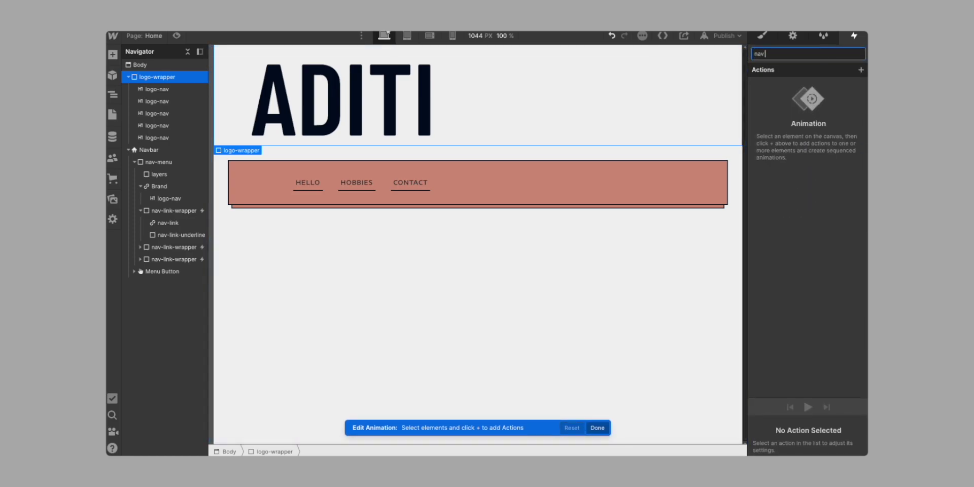
type(" logo fade out")
key("Return")
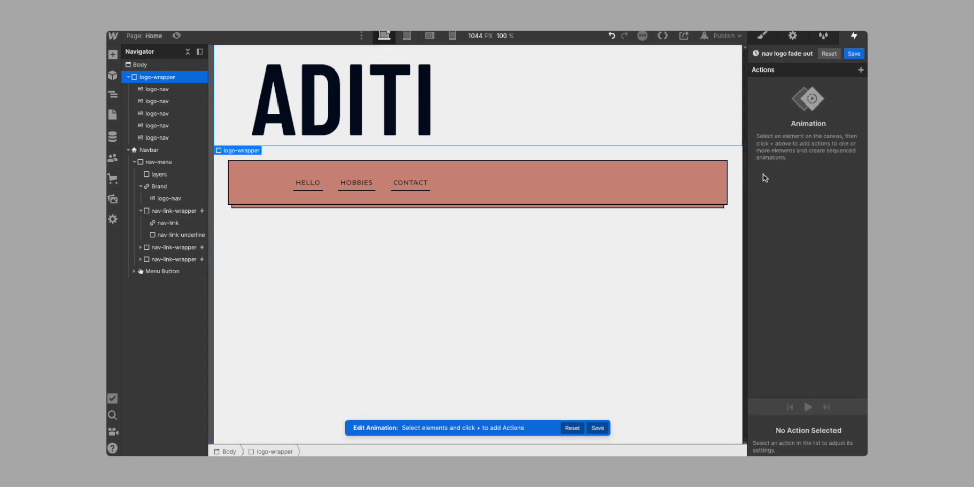
Add a scale-to-0 action and an opacity action to the Brand logo
left_click(168, 186)
left_click(861, 70)
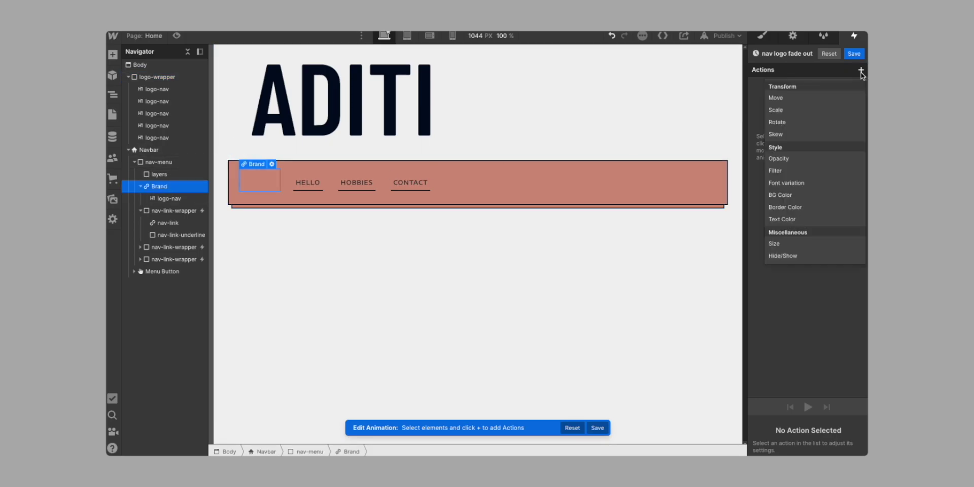
left_click(823, 113)
left_click(834, 425)
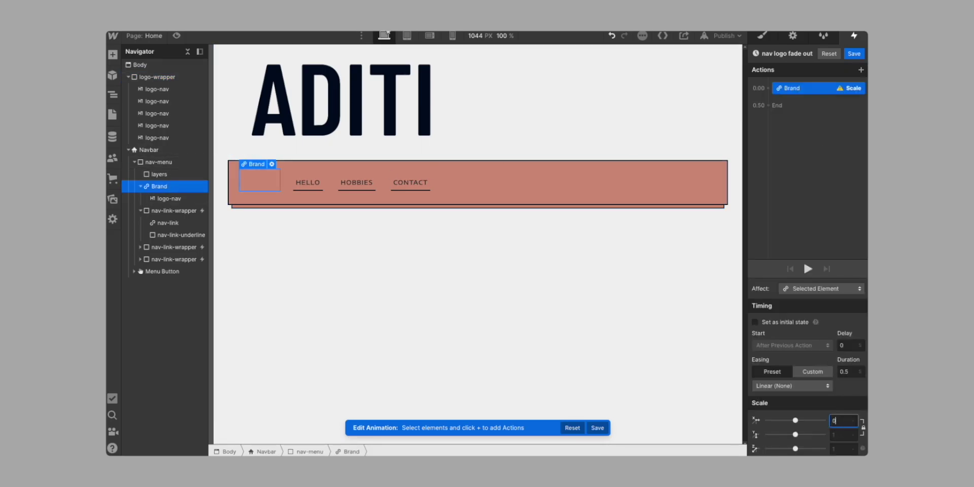
type("0")
key("Return")
left_click(768, 106)
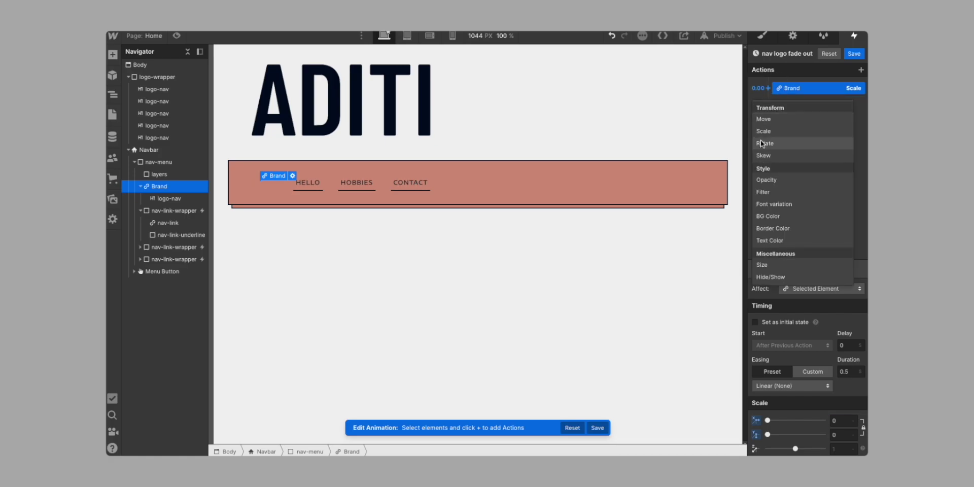
left_click(767, 181)
left_click(845, 449)
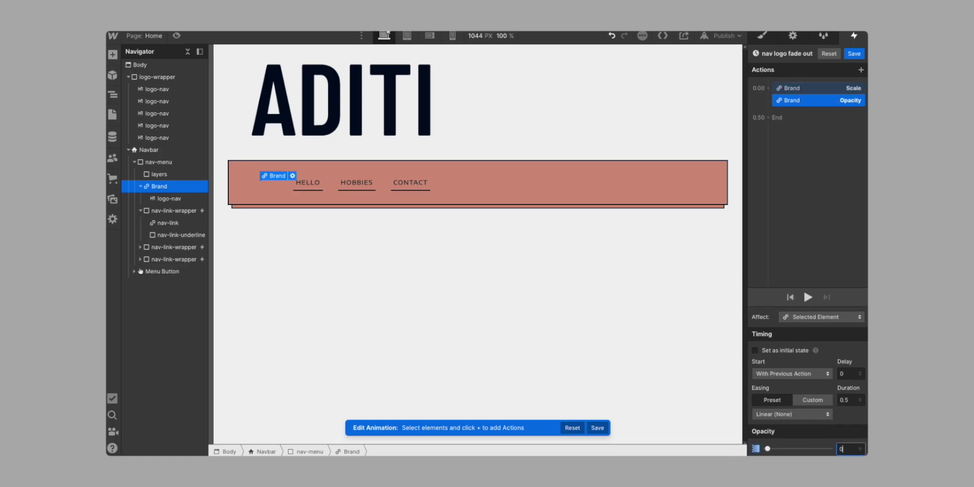
Give both Brand actions a 0.3 s duration with Ease Out, and save the fade-out animation
left_click(818, 89, "shift")
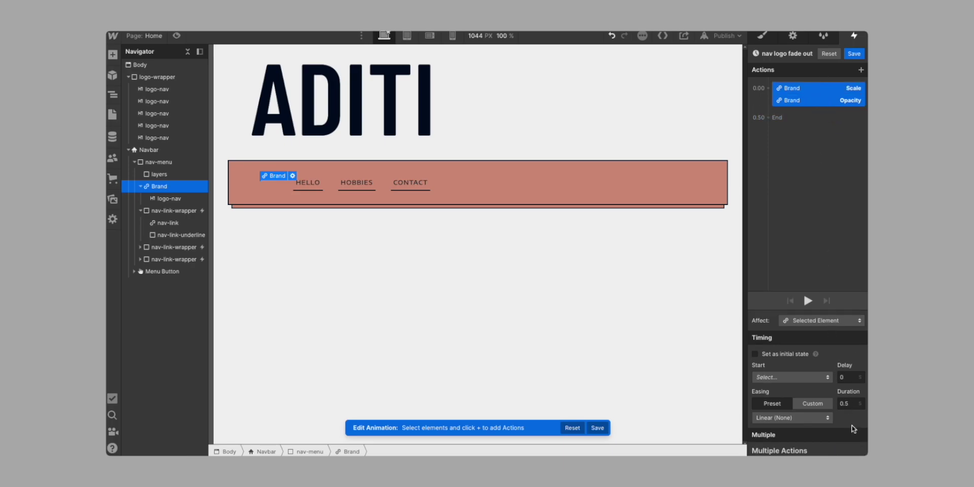
left_click(847, 404)
type("0.3")
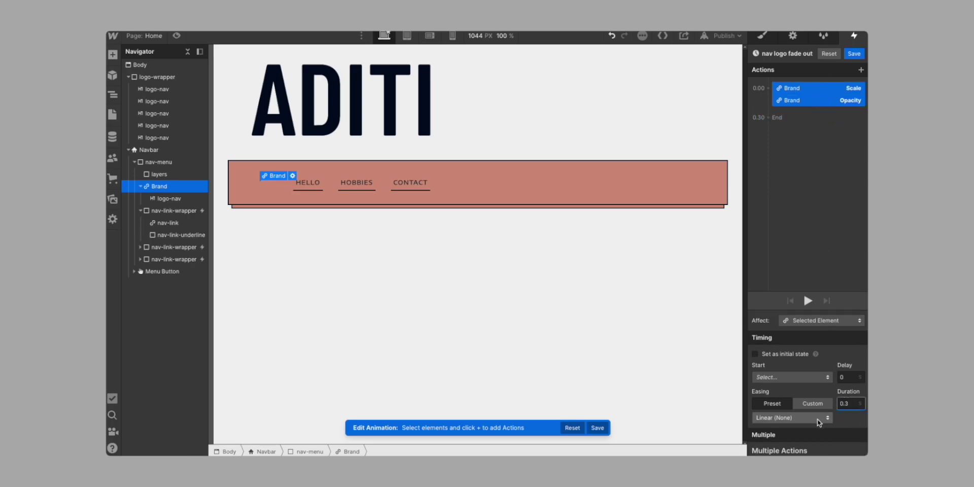
left_click(792, 417)
left_click(781, 96)
left_click(853, 54)
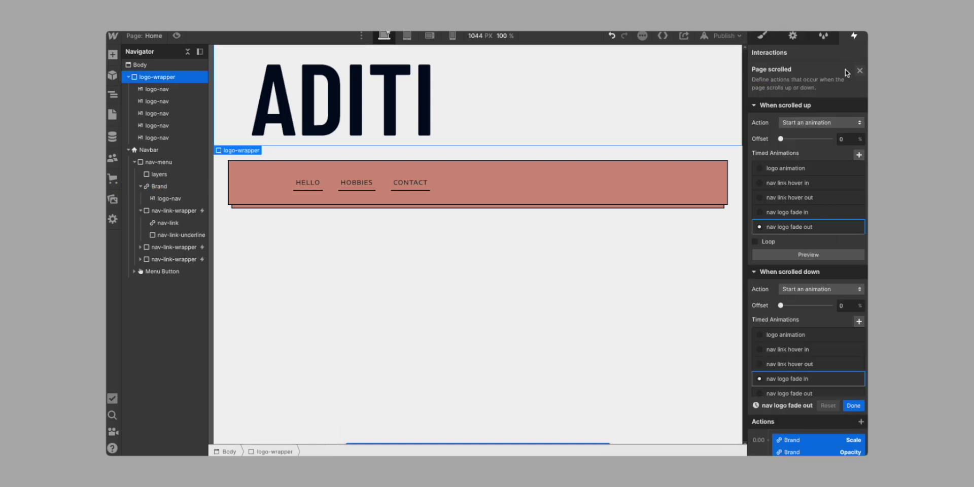
Set the nav logo fade in actions to 0.3 s with Ease In, save, and preview the page
left_click(805, 381)
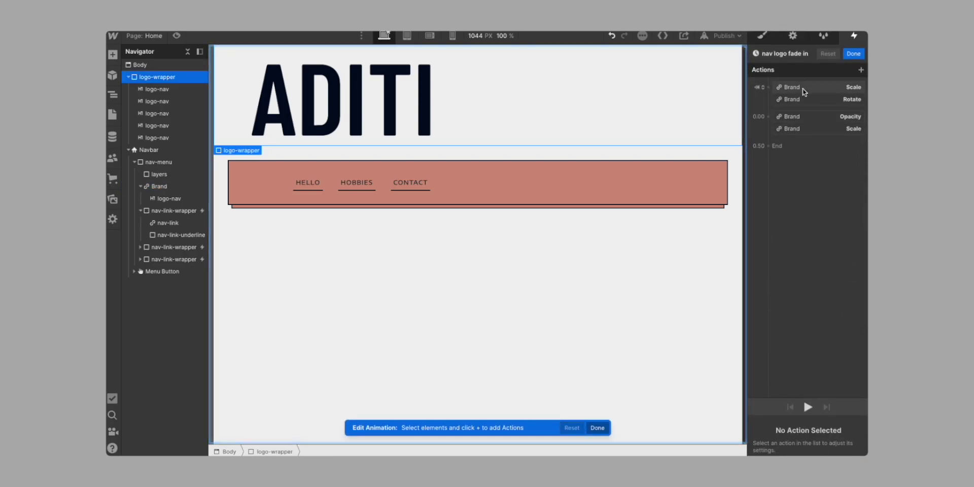
left_click(802, 120)
left_click(802, 128, "shift")
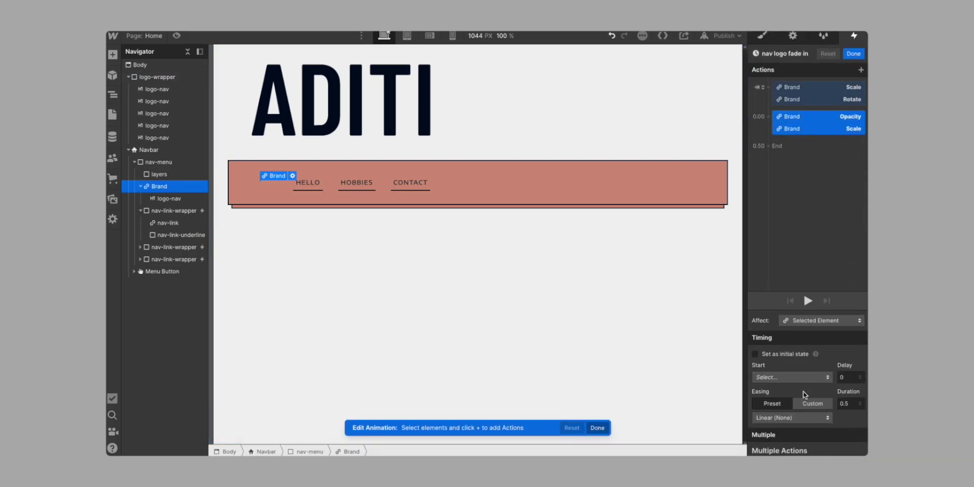
double_click(846, 404)
type(".3")
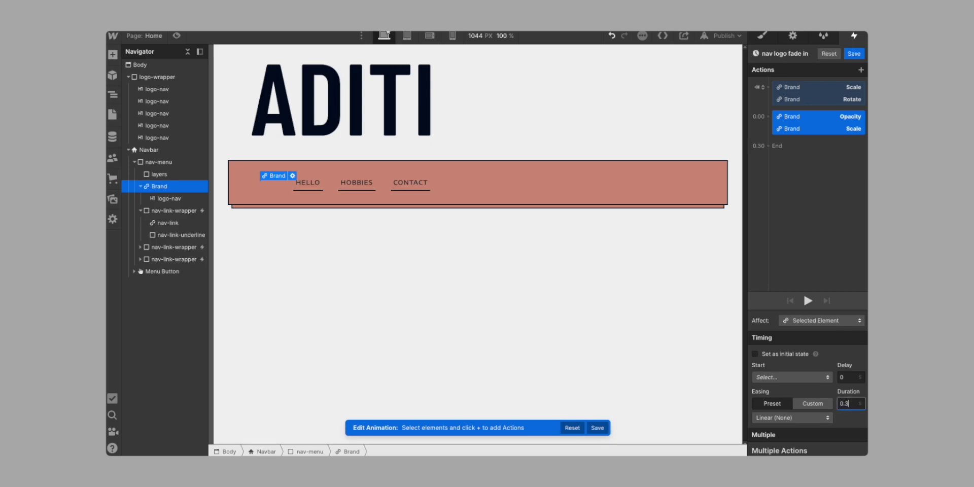
left_click(792, 418)
left_click(781, 72)
left_click(855, 54)
left_click(177, 35)
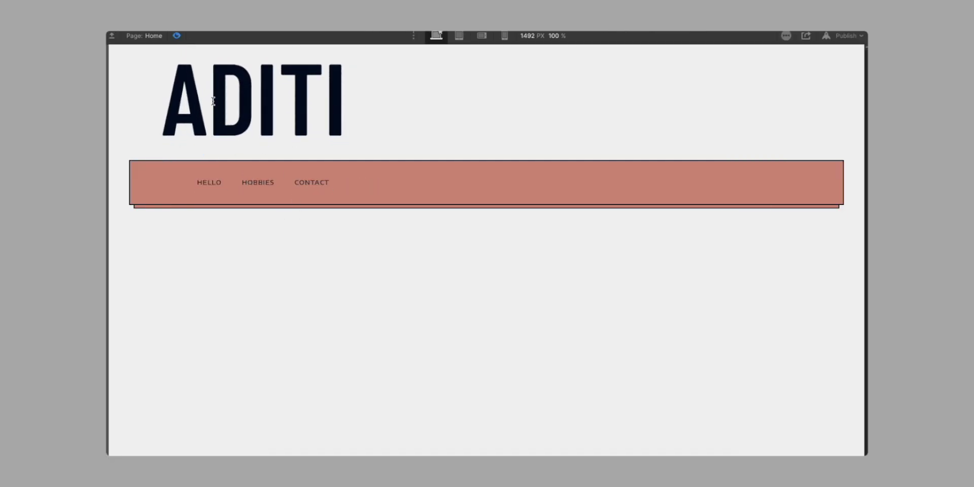
Add a new Section below the Navbar and set its height to 100vh
left_click(176, 36)
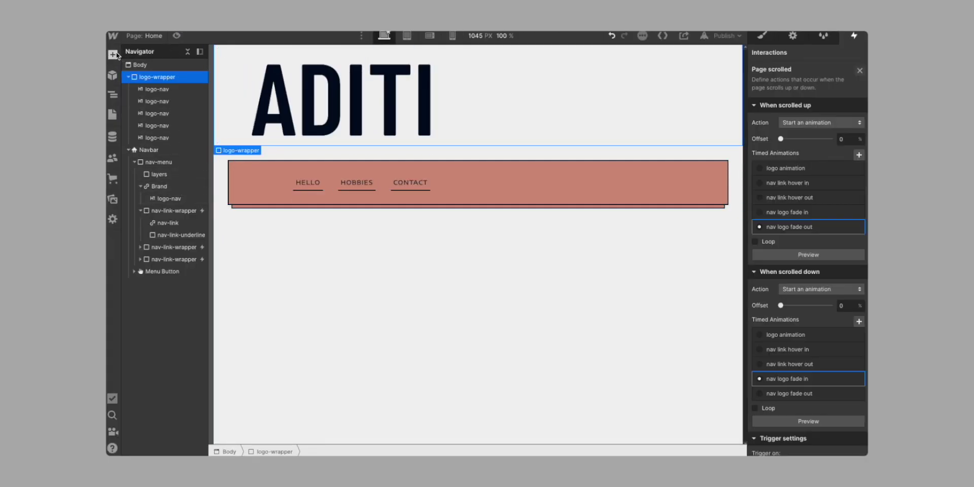
left_click(112, 54)
mouse_move(146, 122)
left_mouse_down()
mouse_move(132, 319)
mouse_move(126, 289)
left_mouse_up()
left_click(758, 38)
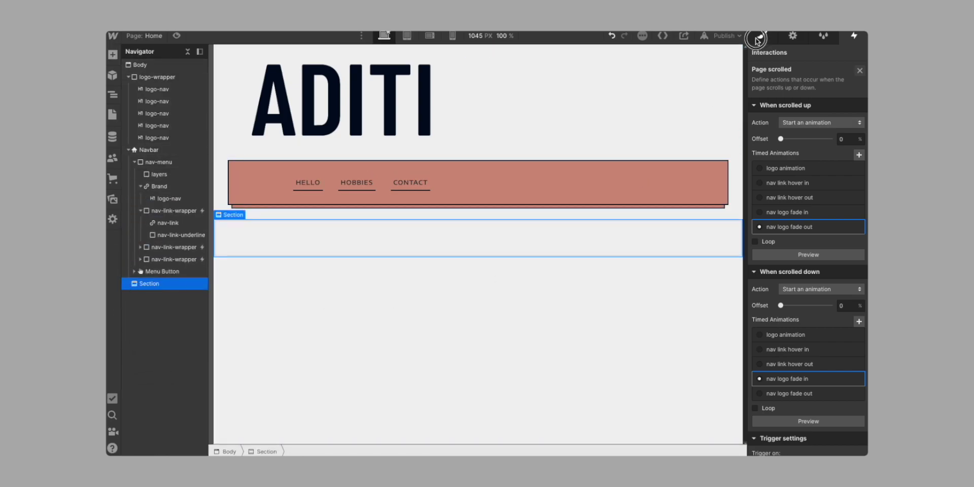
left_click(848, 263)
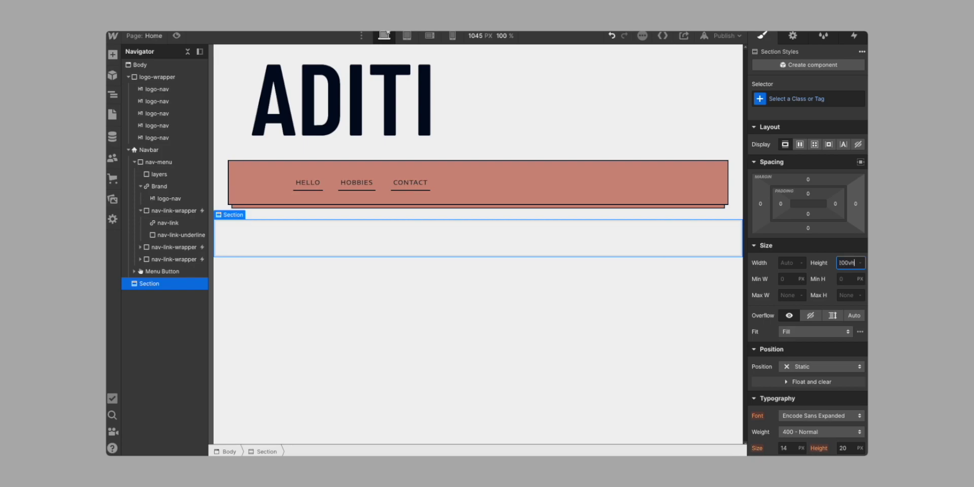
type("100vh")
key("Return")
Preview the page, scroll down to test the nav logo animations, then return to editing
left_click(177, 36)
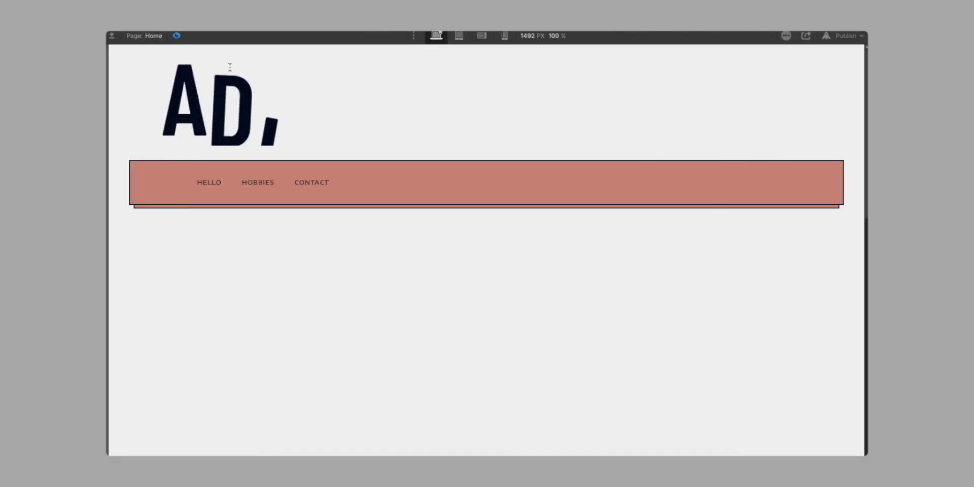
scroll(325, 110, "down", 3)
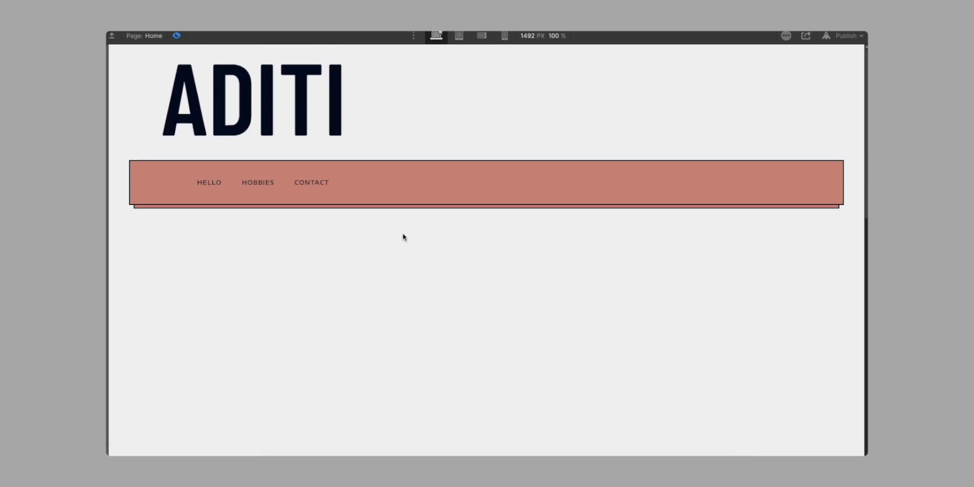
scroll(403, 237, "down", 2)
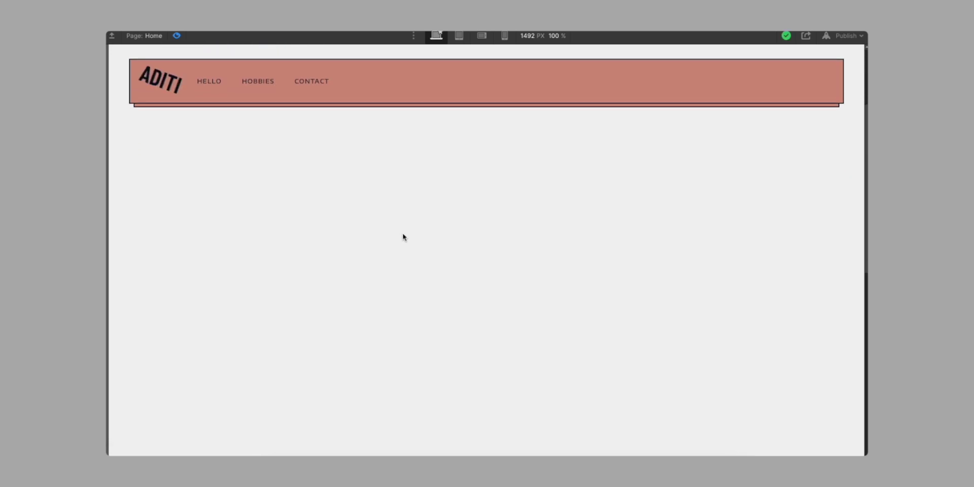
left_click(182, 36)
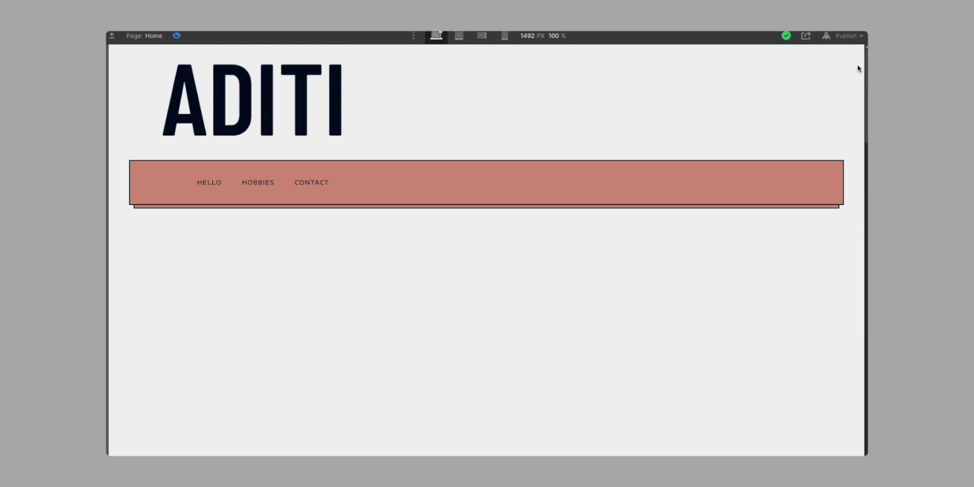
left_click(178, 38)
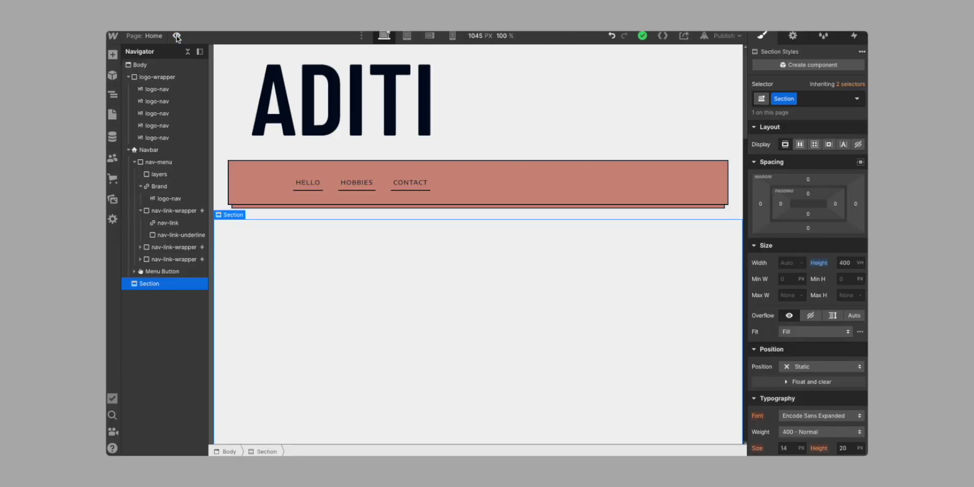
Select the Navbar to check that its position is sticky
left_click(181, 152)
scroll(809, 326, "down", 5)
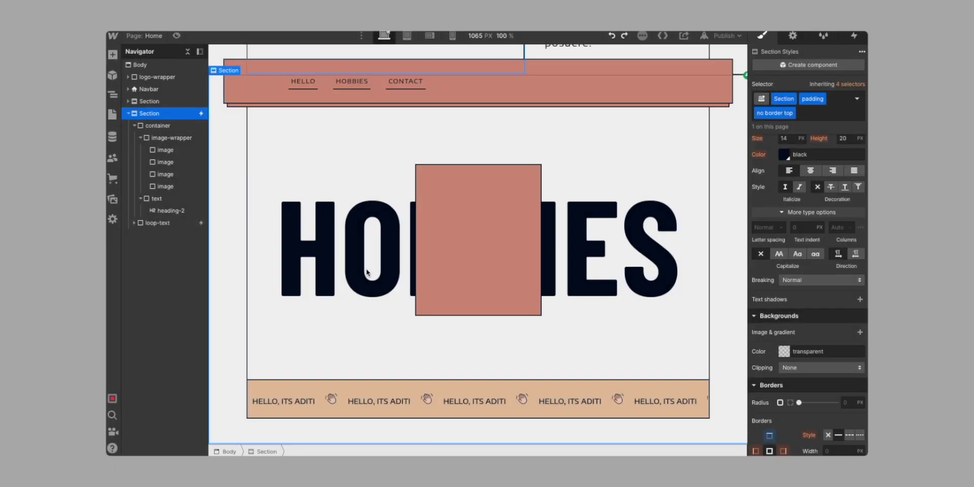
scroll(367, 272, "up", 1)
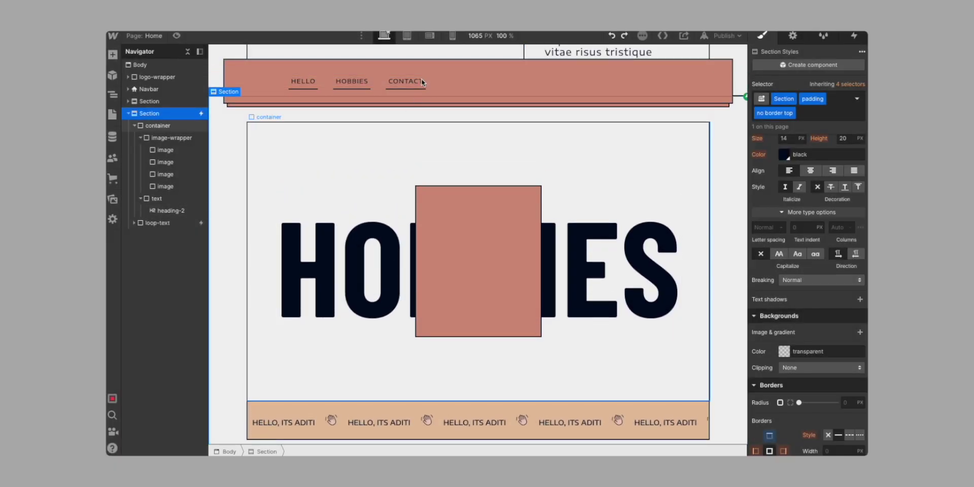
key("ctrl+shift+p")
scroll(480, 213, "up", 1)
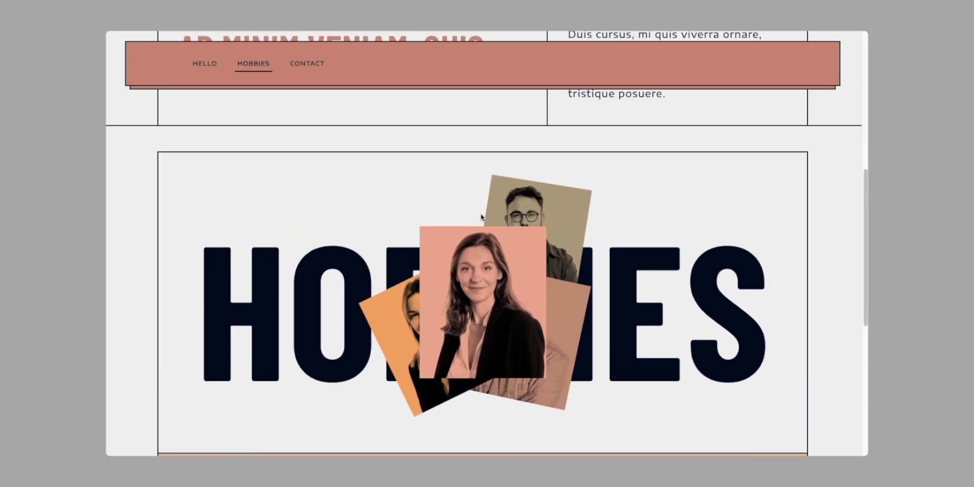
scroll(442, 180, "down", 1)
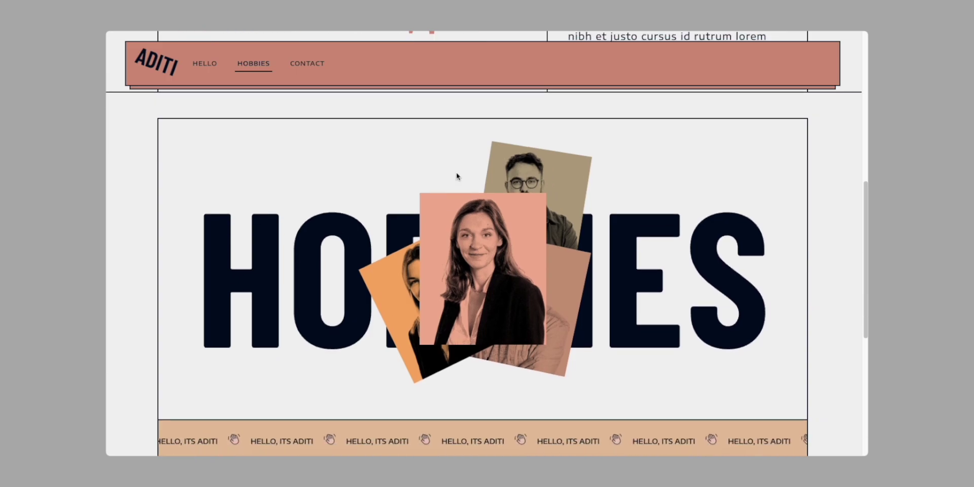
scroll(456, 172, "up", 5)
scroll(456, 173, "down", 2)
scroll(457, 173, "down", 4)
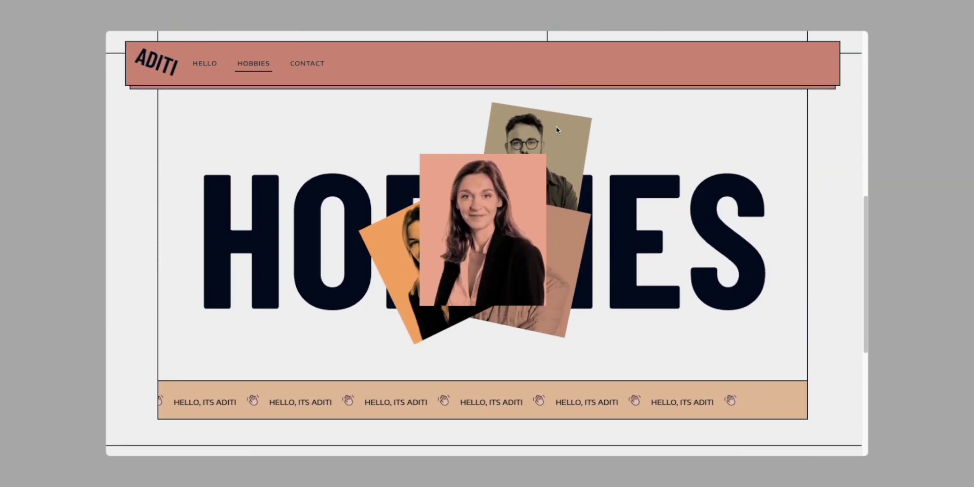
scroll(501, 215, "down", 2)
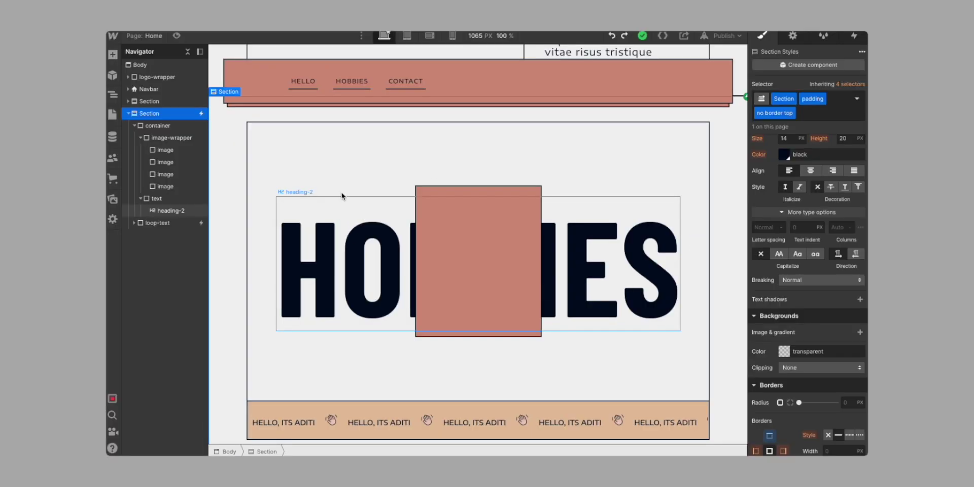
Inspect the hobbies container, loop-text band, image-wrapper and text group in the Navigator
left_click(182, 125)
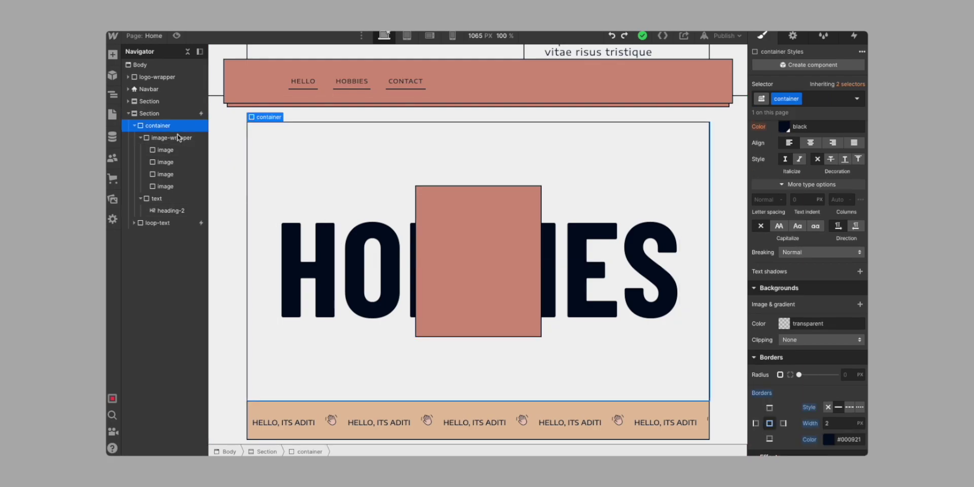
left_click(136, 126)
left_click(162, 140)
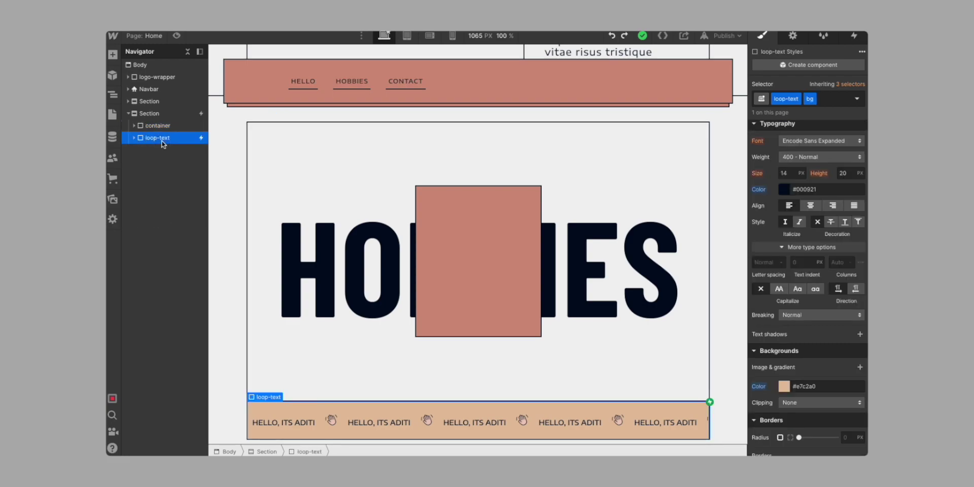
left_click(135, 126)
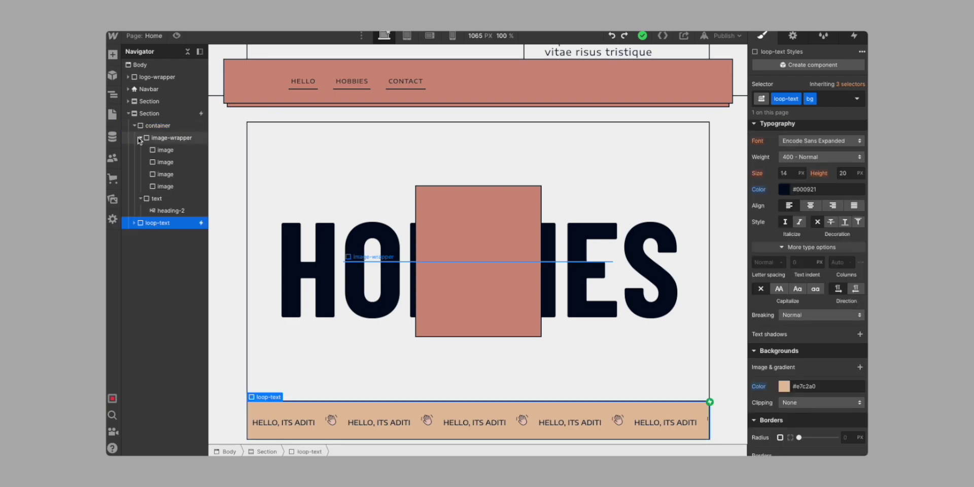
left_click(154, 138)
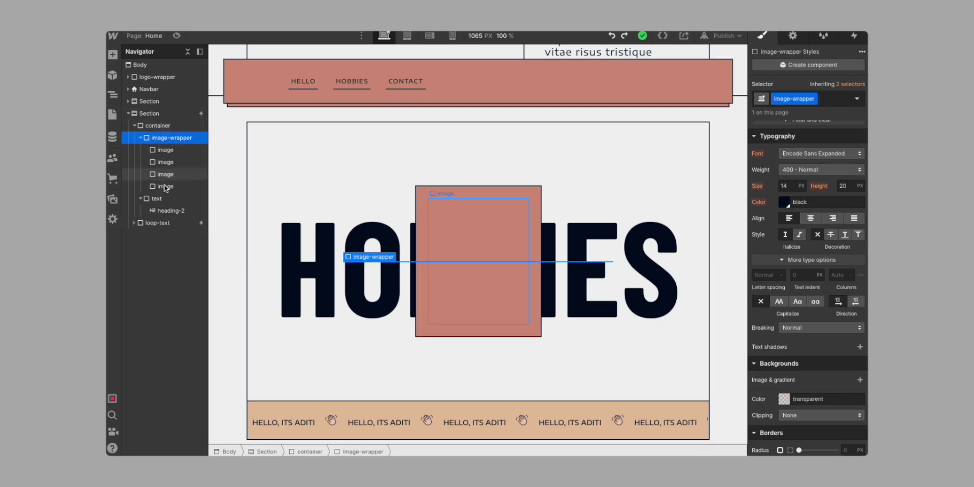
left_click(156, 198)
left_click(170, 140)
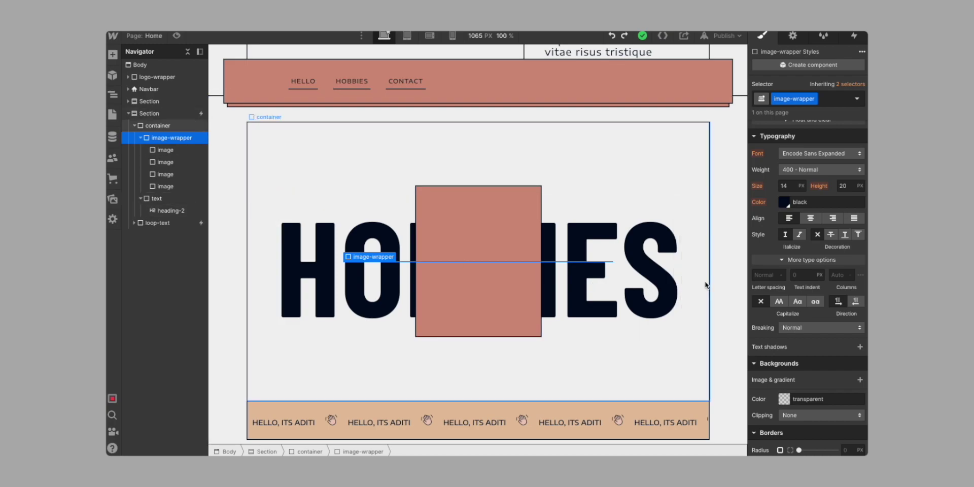
scroll(811, 293, "up", 2)
scroll(810, 293, "up", 4)
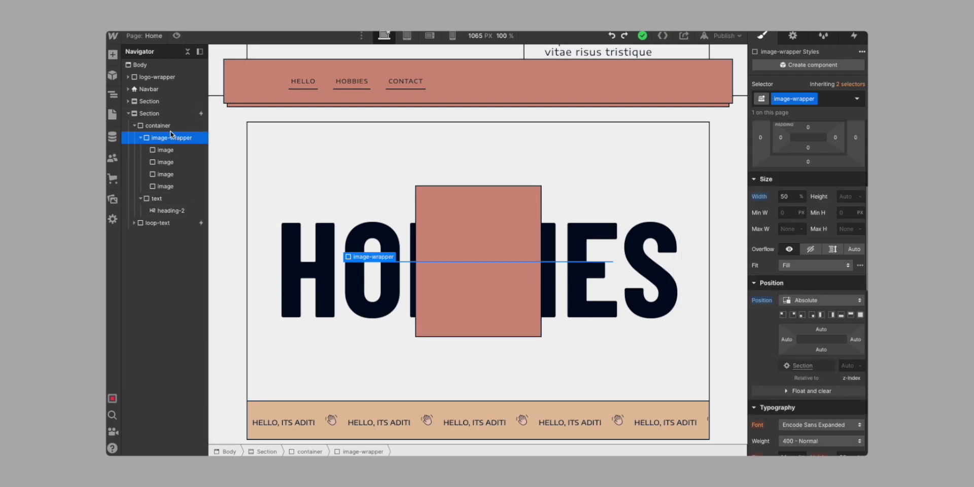
Compare the sizes of the four stacked hobby image boxes
left_click(162, 150)
scroll(815, 289, "down", 7)
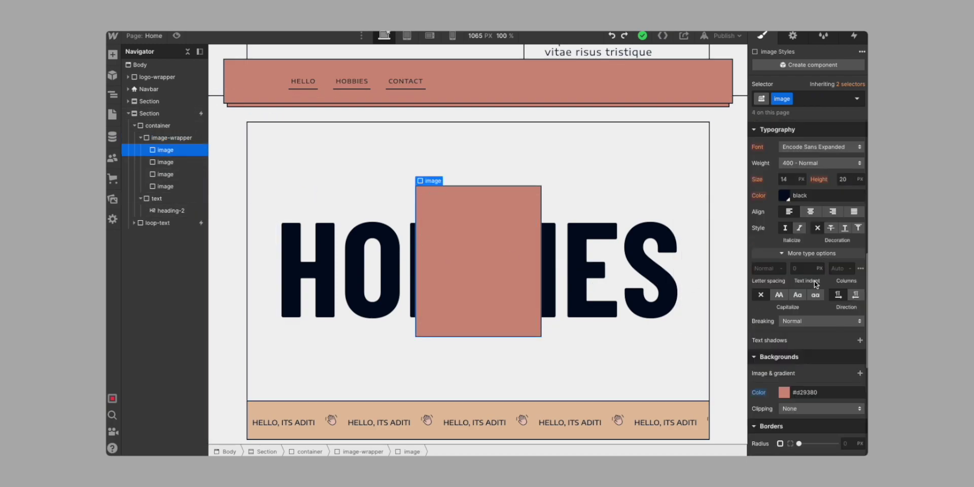
scroll(846, 354, "up", 4)
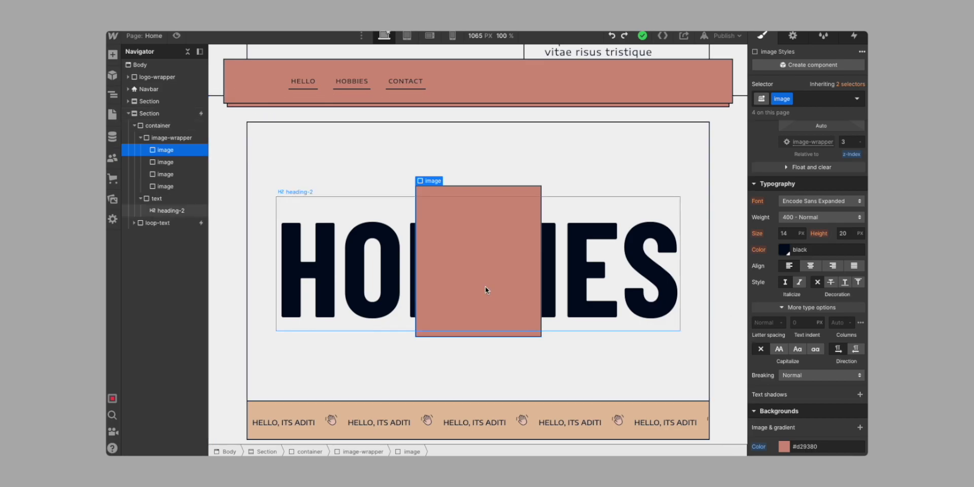
scroll(807, 254, "up", 5)
scroll(526, 276, "up", 3)
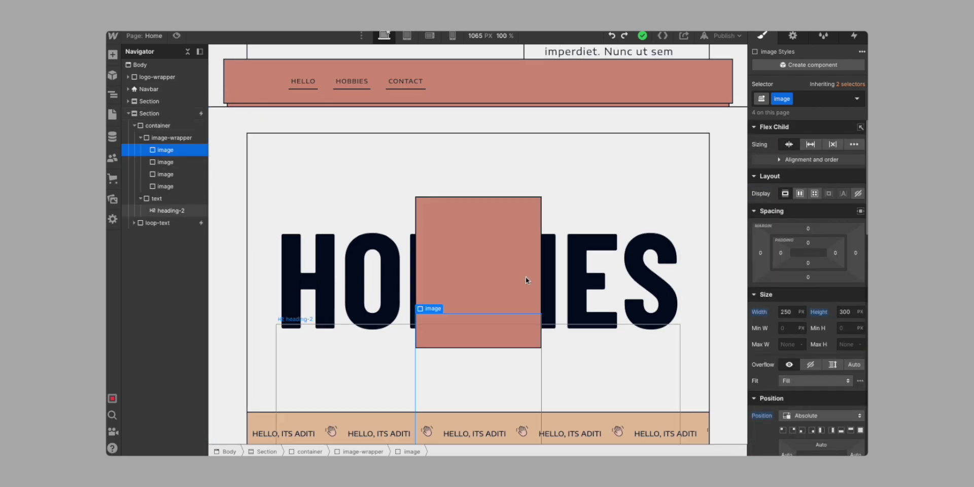
scroll(325, 244, "down", 1)
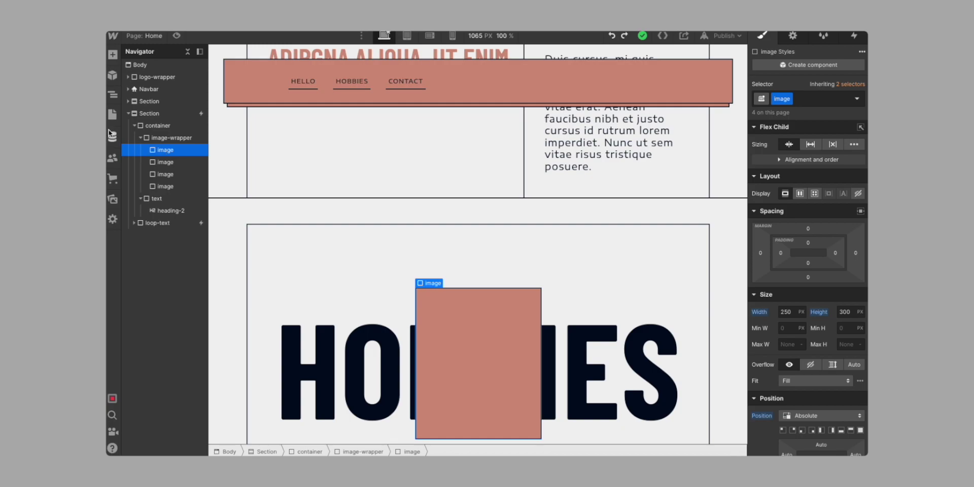
left_click(167, 162)
left_click(168, 174)
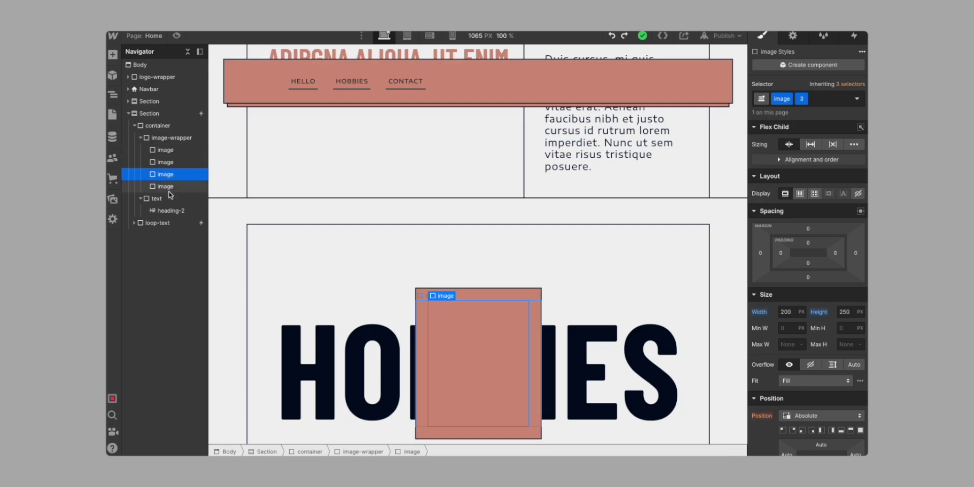
left_click(169, 197)
left_click(169, 187)
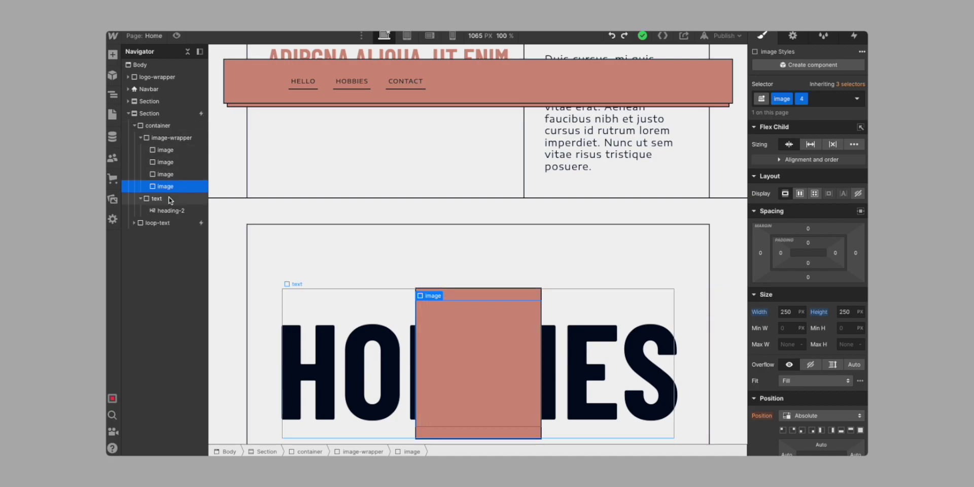
Select the text wrapper around the HOBBIES heading and review its styles
left_click(162, 199)
scroll(494, 221, "down", 2)
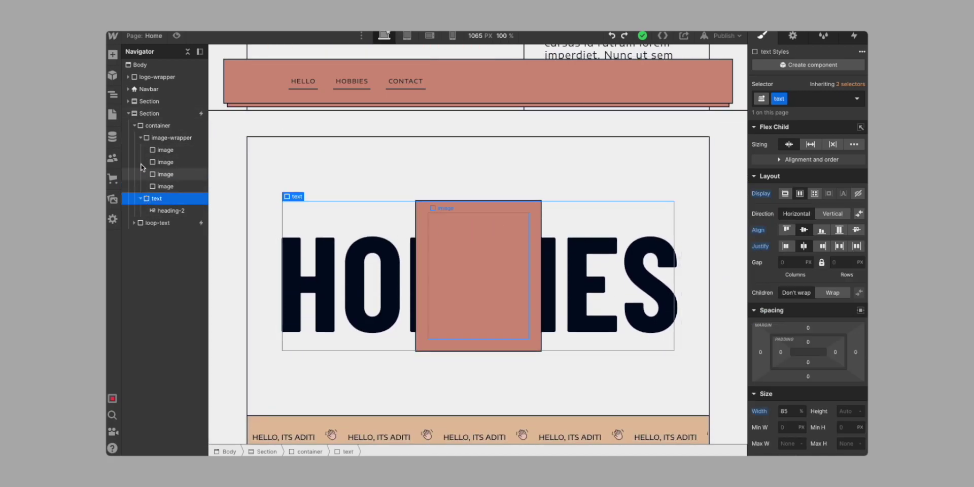
scroll(321, 246, "down", 1)
scroll(395, 329, "up", 1)
scroll(416, 386, "up", 1)
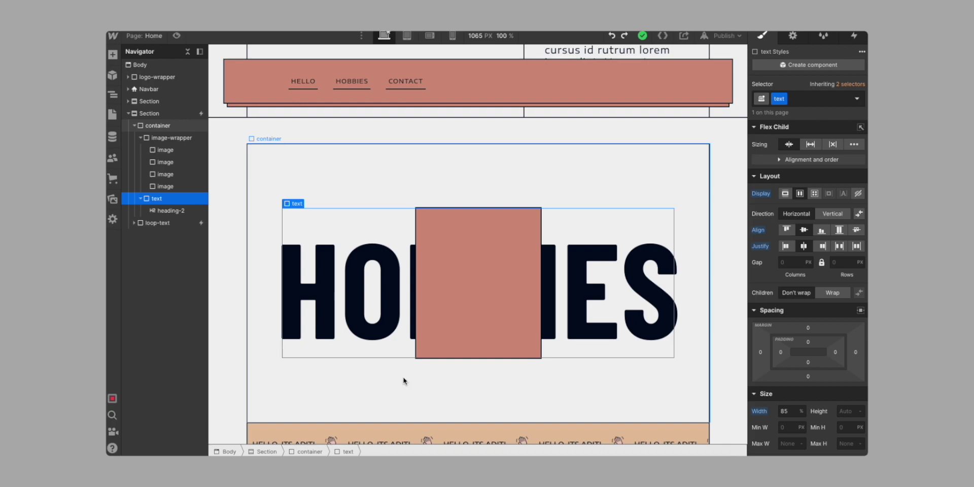
Open the HOBBIES section's scroll-into-view 'hobbies scroll' animation
left_click(149, 114)
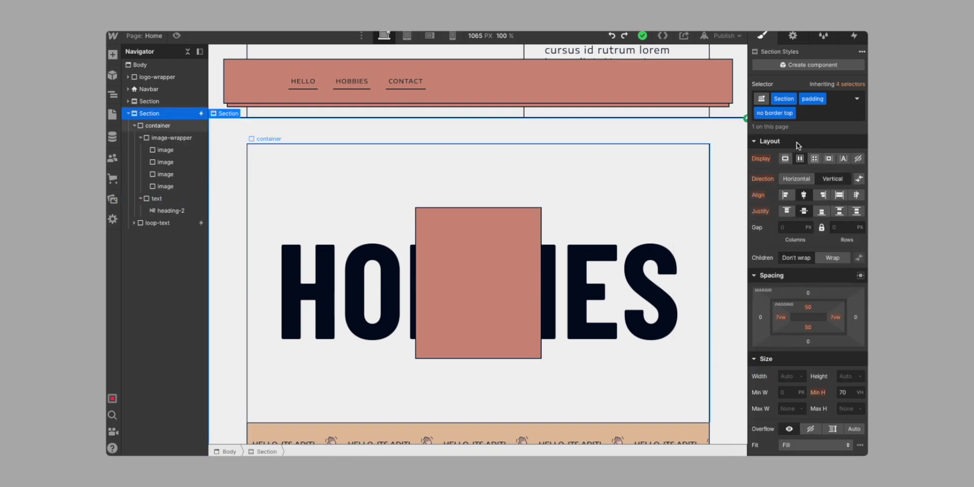
left_click(855, 40)
left_click(793, 88)
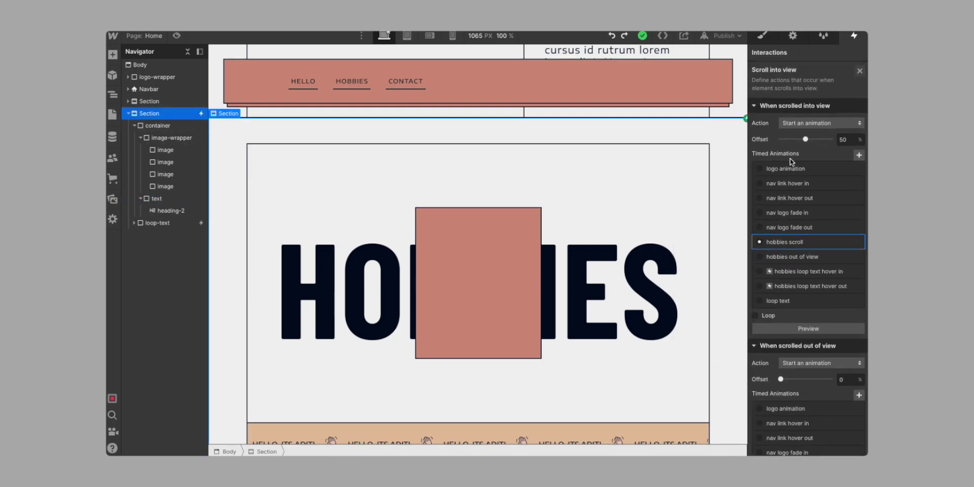
left_click(793, 241)
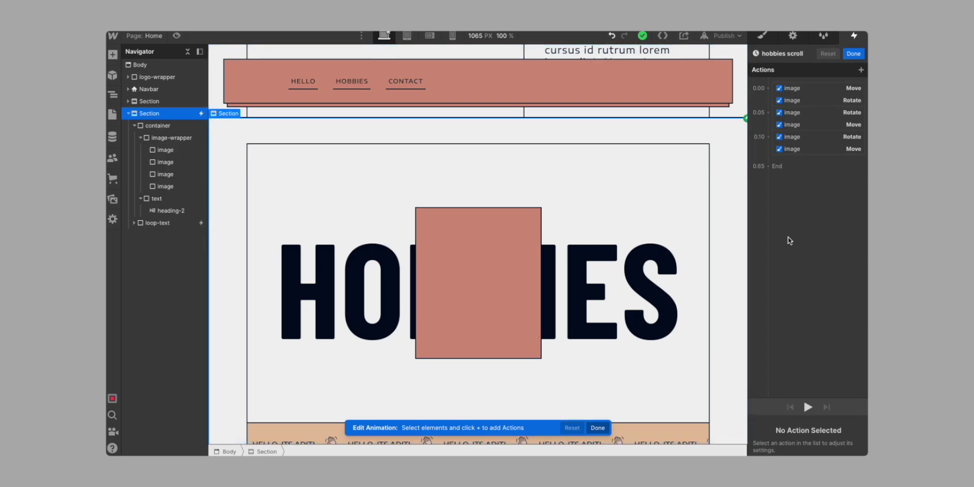
Review the move and rotate steps for the blue, grey and peach images
left_click(814, 90)
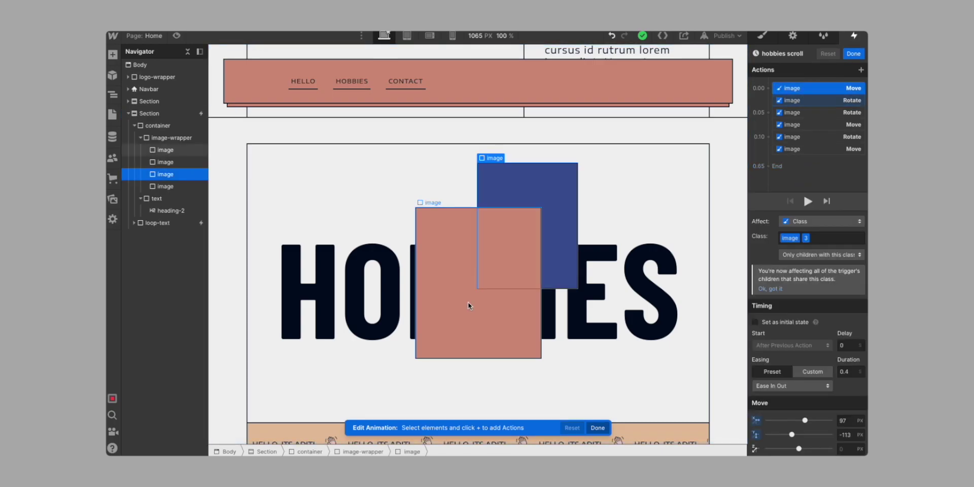
left_click(791, 104)
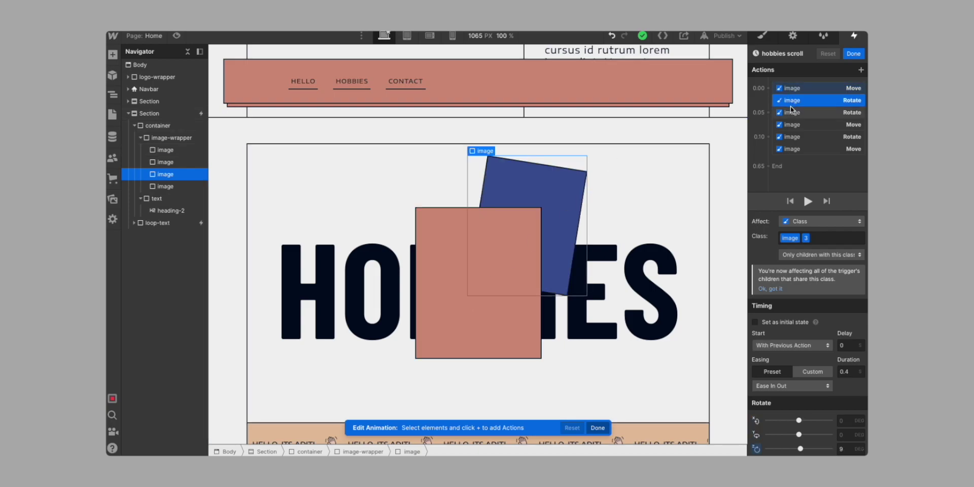
left_click(791, 90)
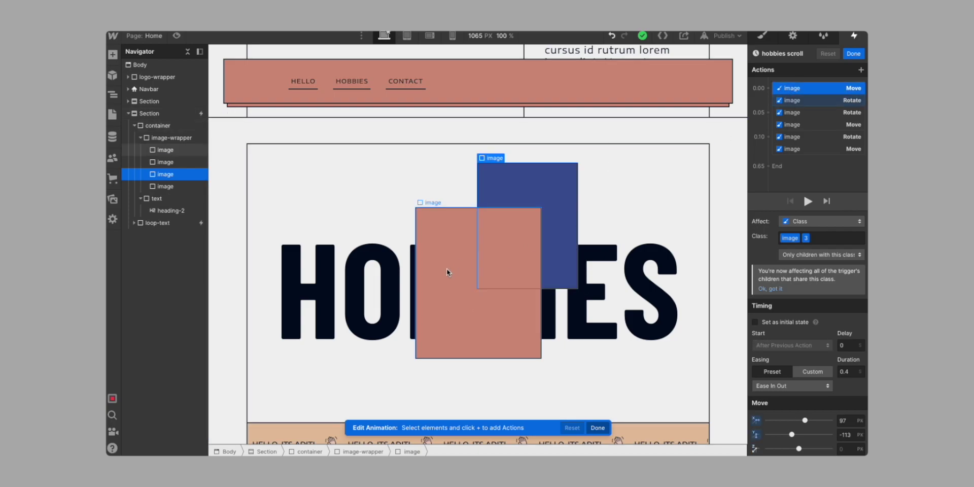
left_click(822, 100)
left_click(819, 113)
left_click(814, 125)
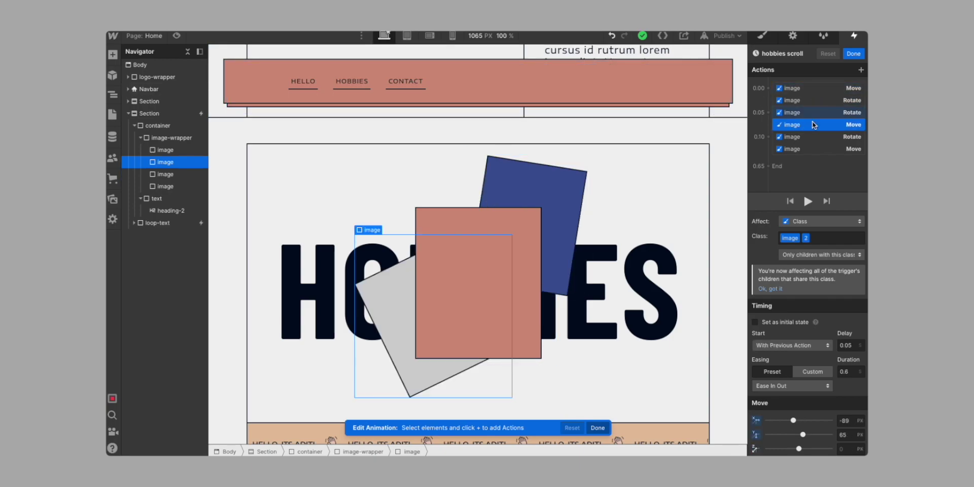
left_click(812, 137)
left_click(807, 149)
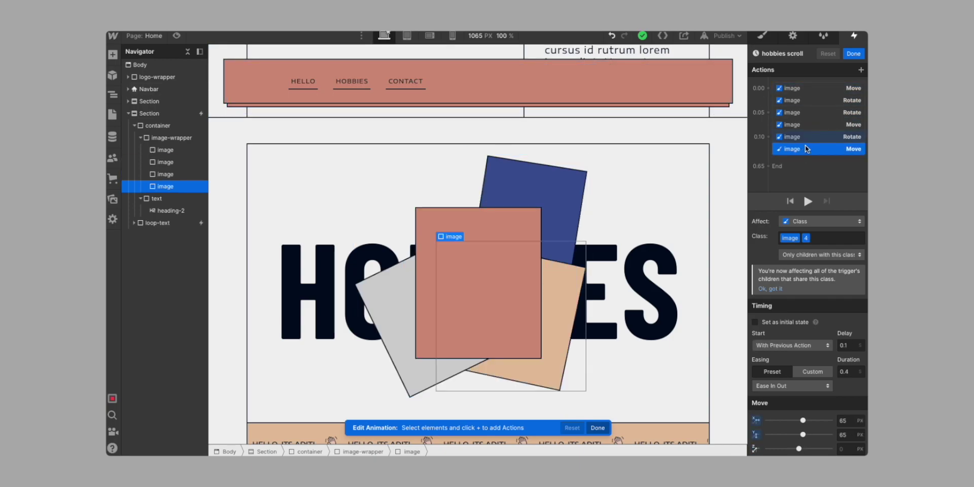
Play the full animation preview and recheck the rotation timings and move offsets
left_click(808, 201)
left_click_drag(804, 145, 807, 83)
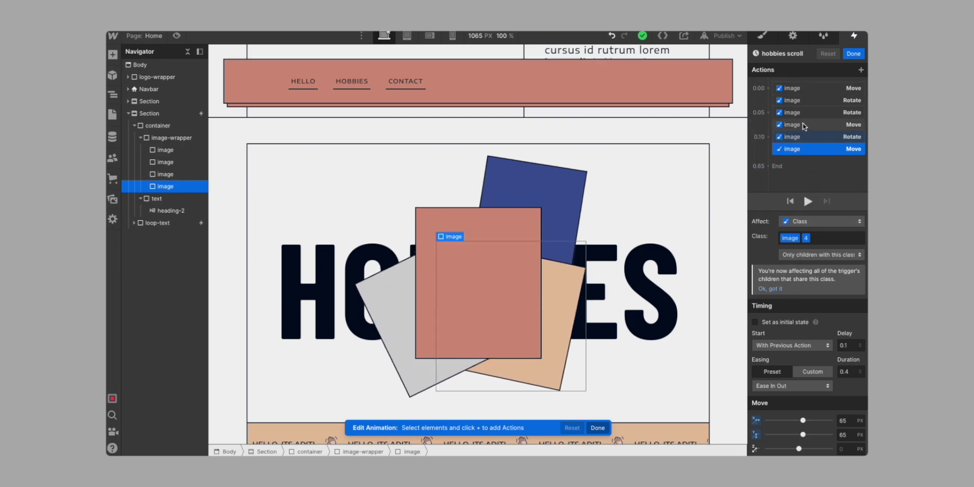
left_click(804, 100)
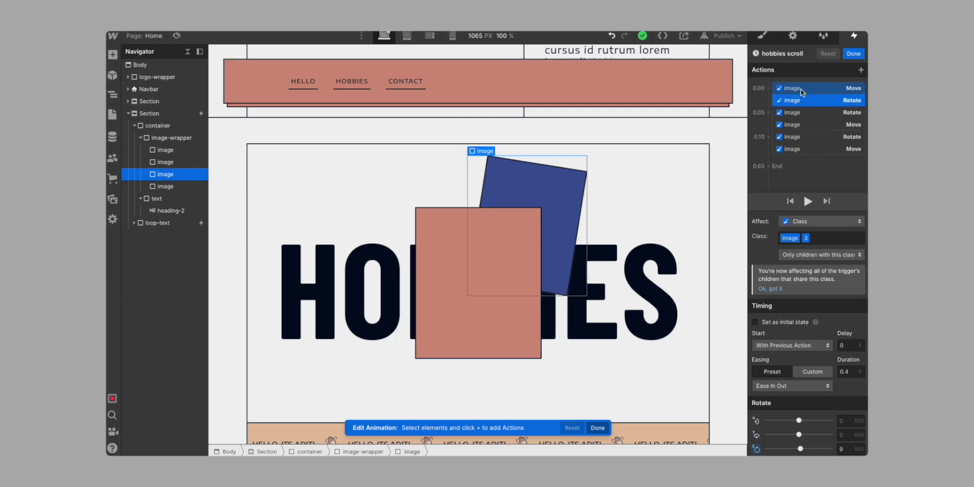
left_click(801, 89)
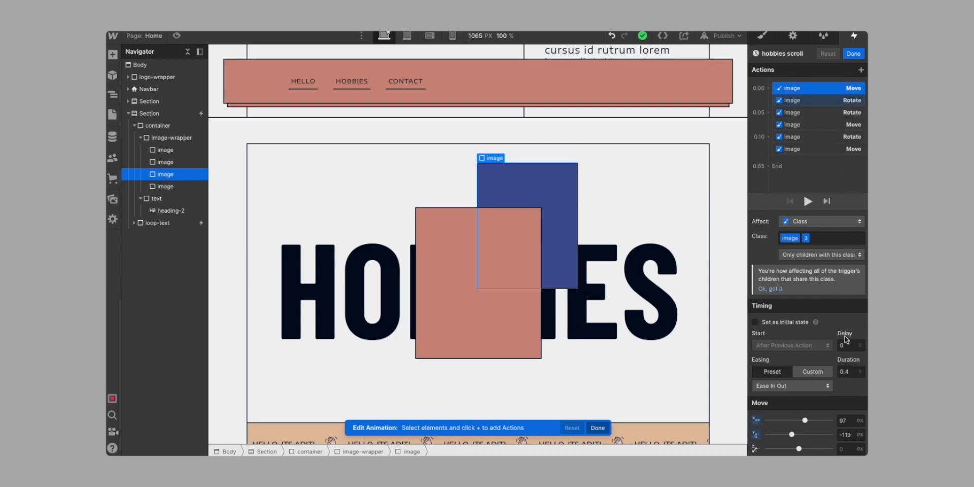
left_click(832, 112)
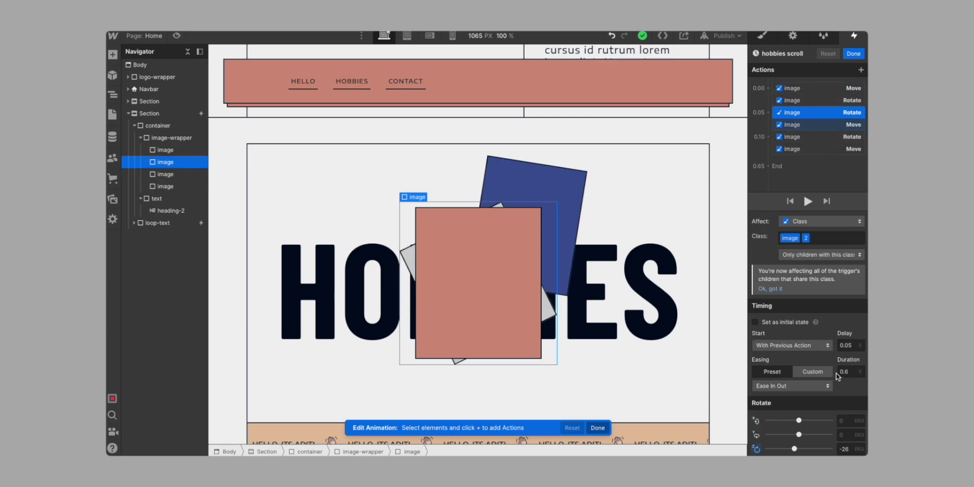
left_click(811, 137)
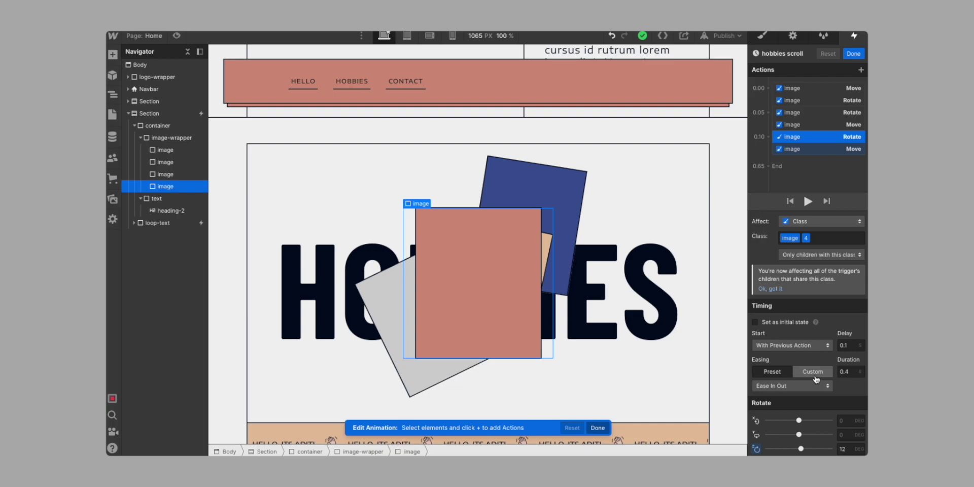
left_click(790, 150)
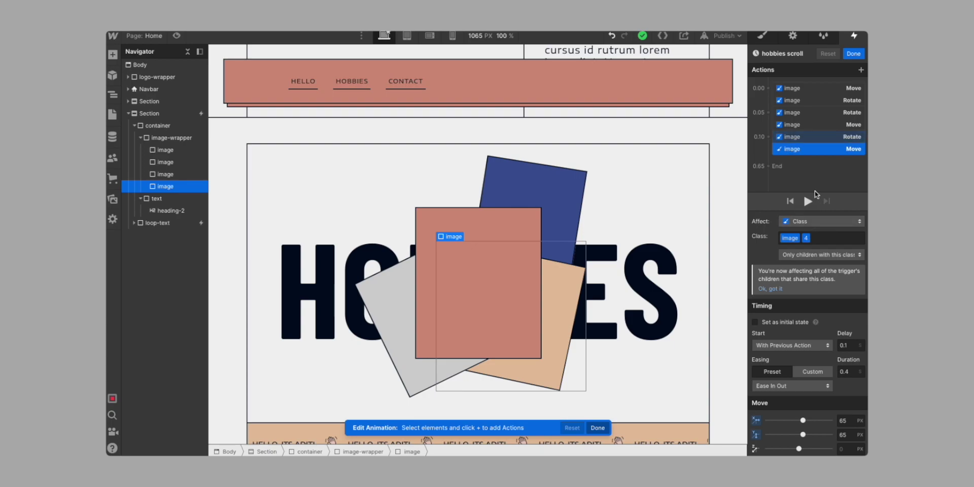
Close the hobbies scroll animation and open the looping text band's scroll-into-view animation
left_click(854, 54)
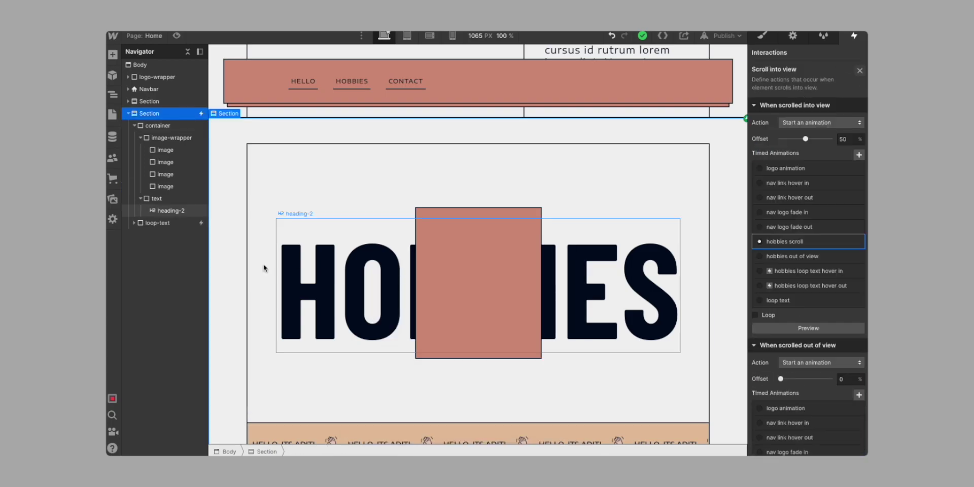
left_click(170, 222)
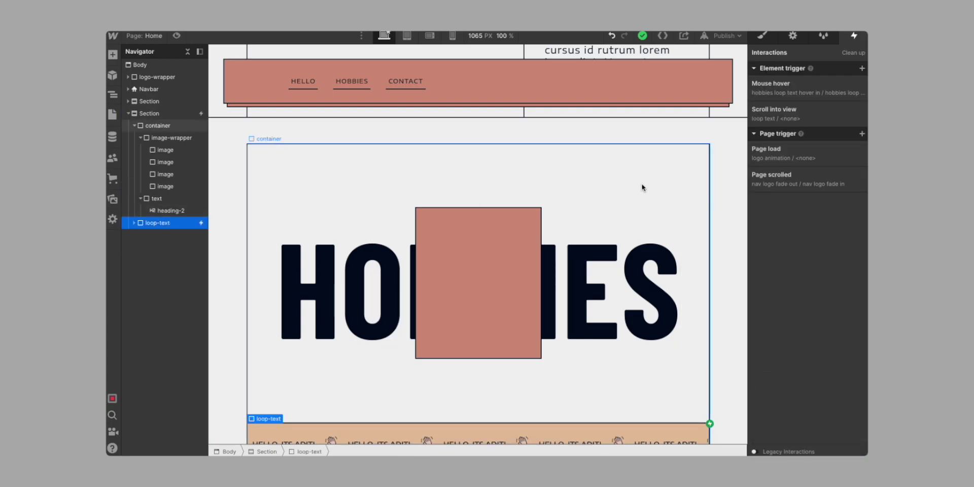
left_click(793, 113)
Review the loop's initial-state, -29% looping and final 10.00 move steps
scroll(782, 301, "down", 5)
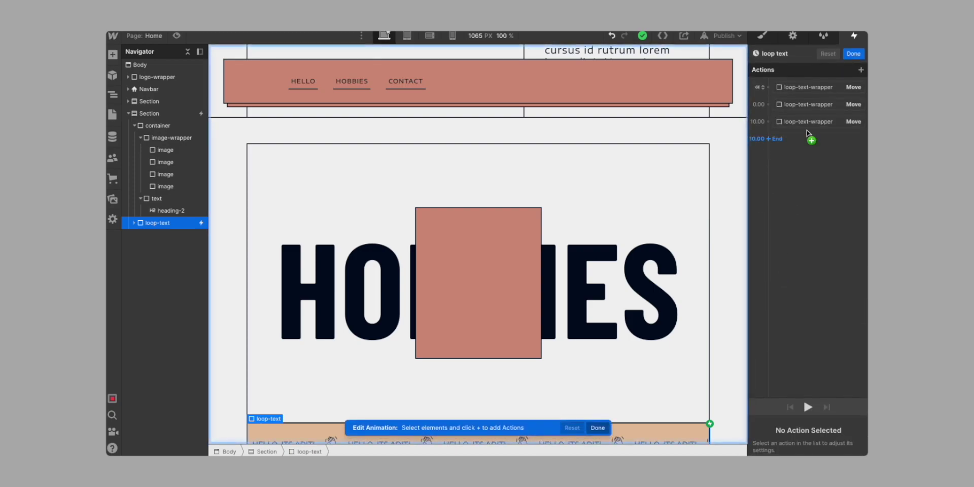
left_click(805, 90)
left_click_drag(804, 100, 806, 103)
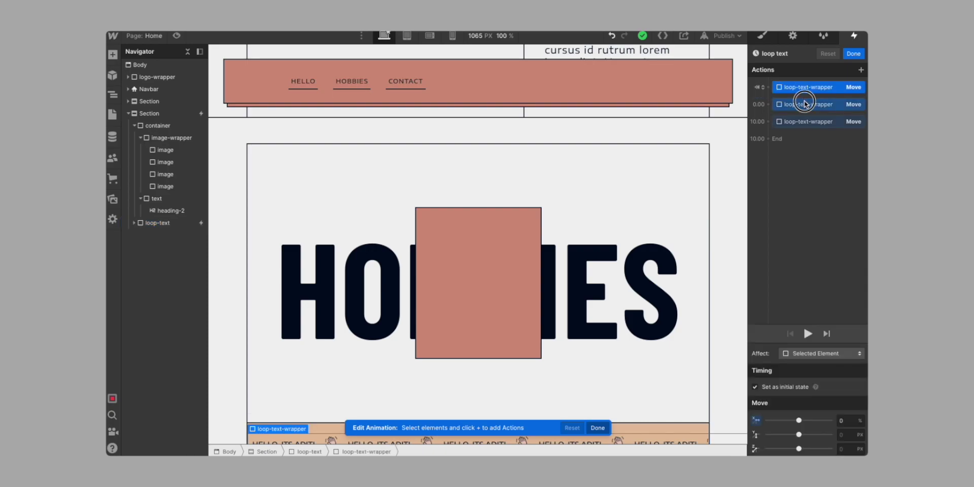
left_click(807, 104)
scroll(574, 307, "down", 1)
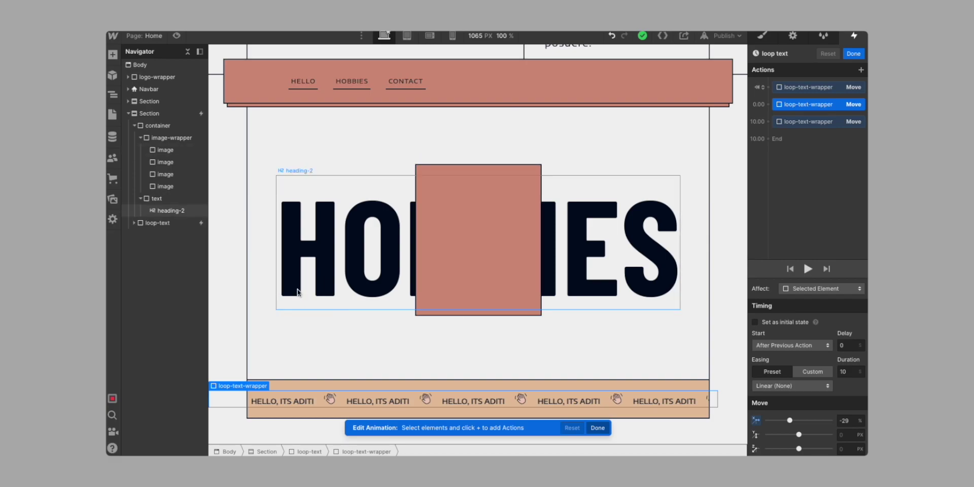
left_click(802, 86)
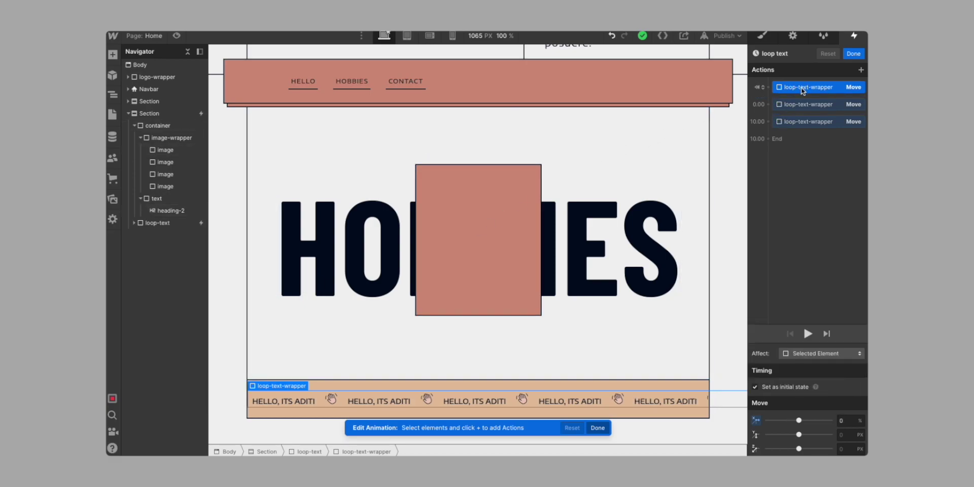
left_click_drag(802, 99, 804, 104)
left_click(806, 105)
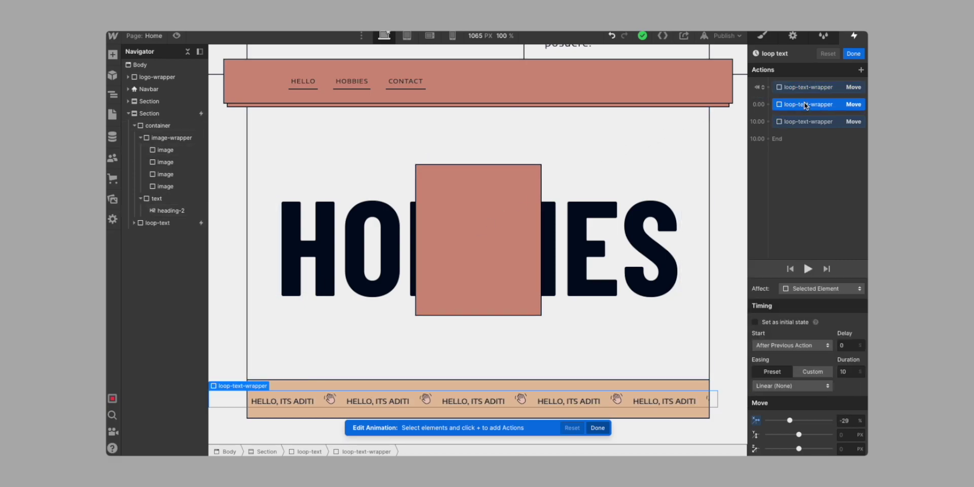
left_click_drag(771, 120, 773, 120)
left_click(817, 93)
left_click(815, 113)
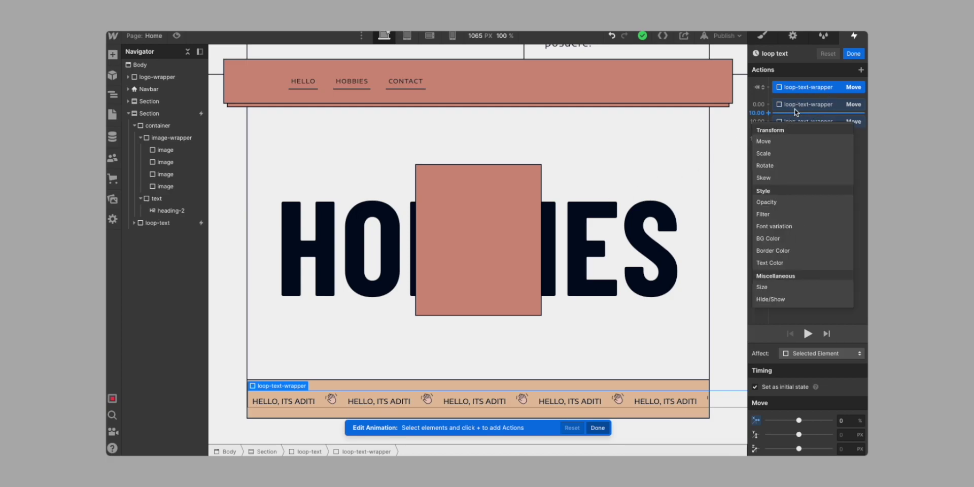
left_click(797, 112)
left_click(798, 105)
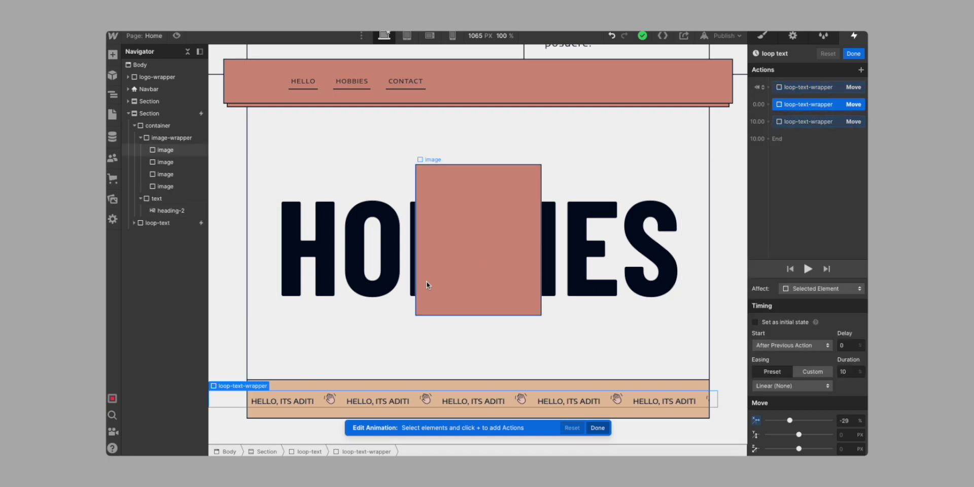
left_click(806, 123)
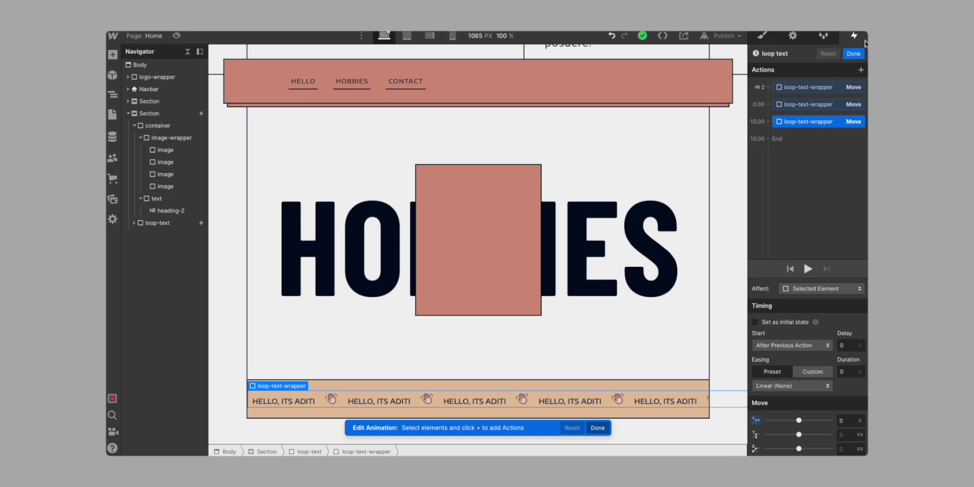
Finish the loop animation, then inspect and close the 'hobbies loop text hover in' animation
left_click(854, 53)
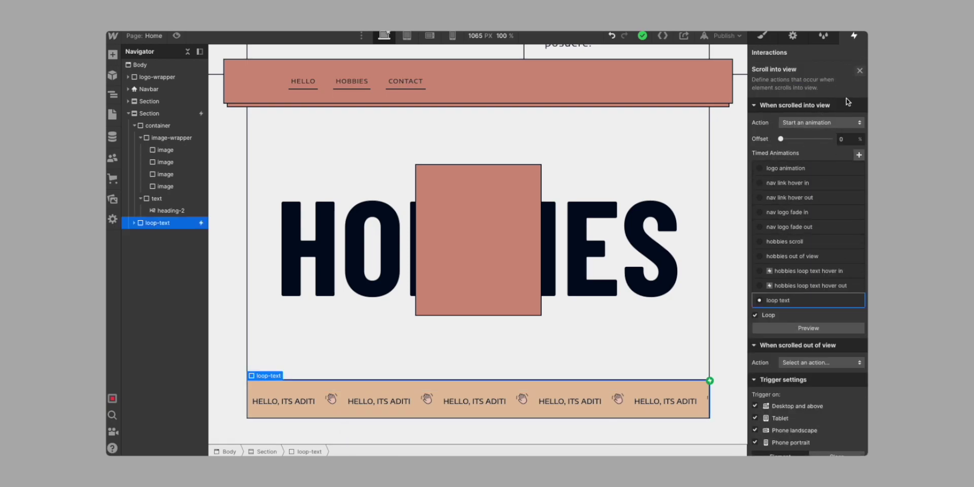
left_click(859, 72)
left_click(812, 89)
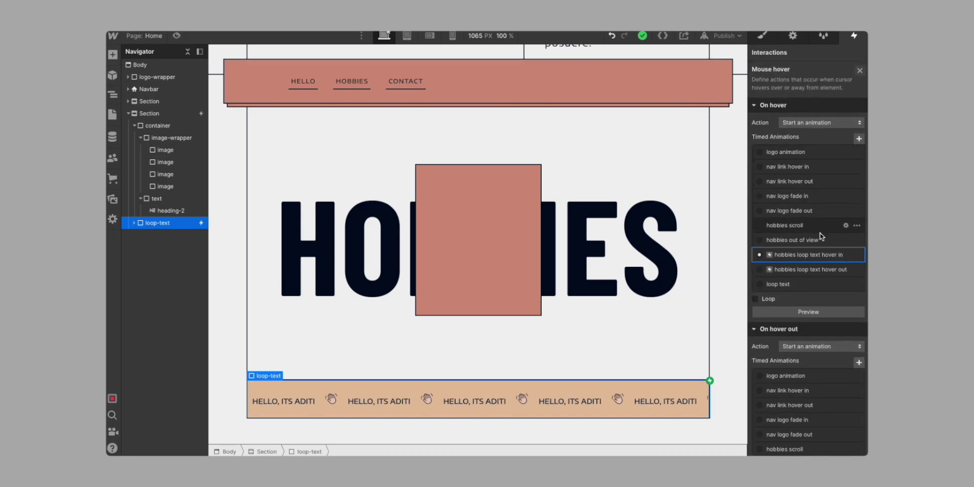
left_click(815, 257)
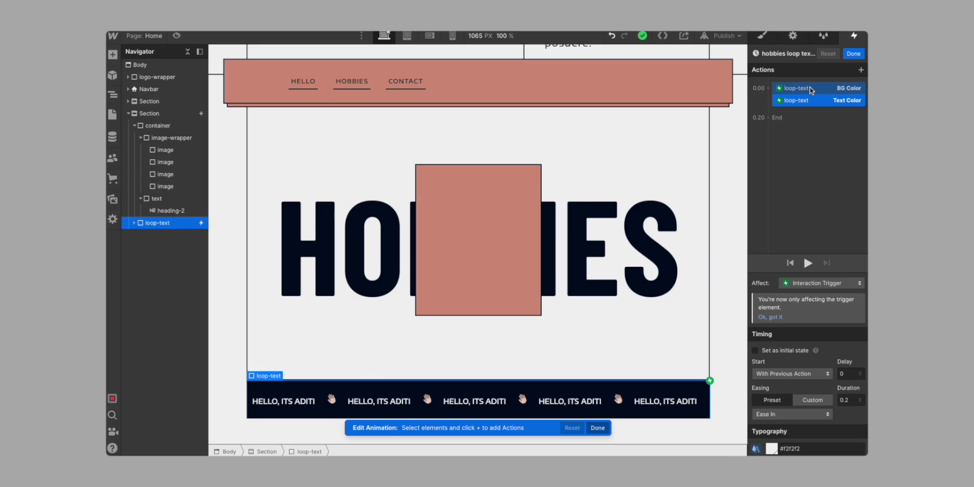
left_click(854, 53)
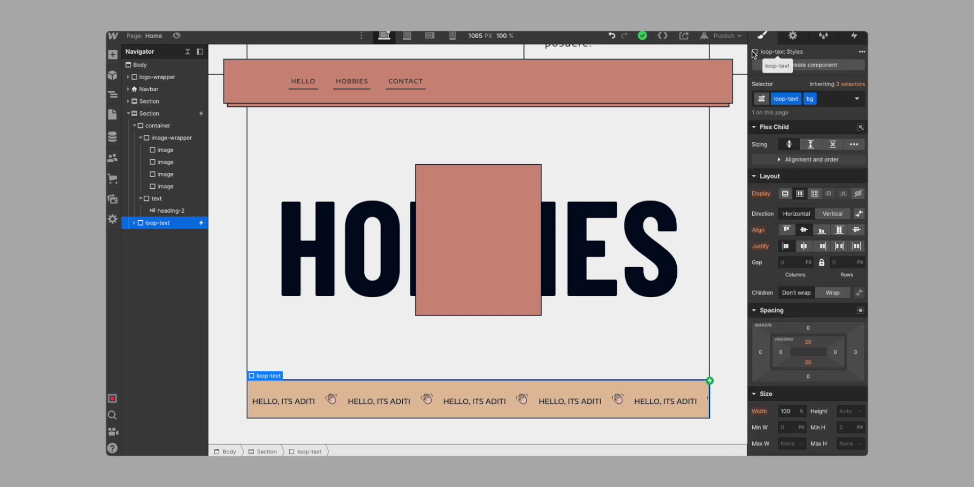
Preview the page and scroll down to the LET'S TALK band and contact footer
key("ctrl+shift+p")
scroll(401, 112, "down", 2)
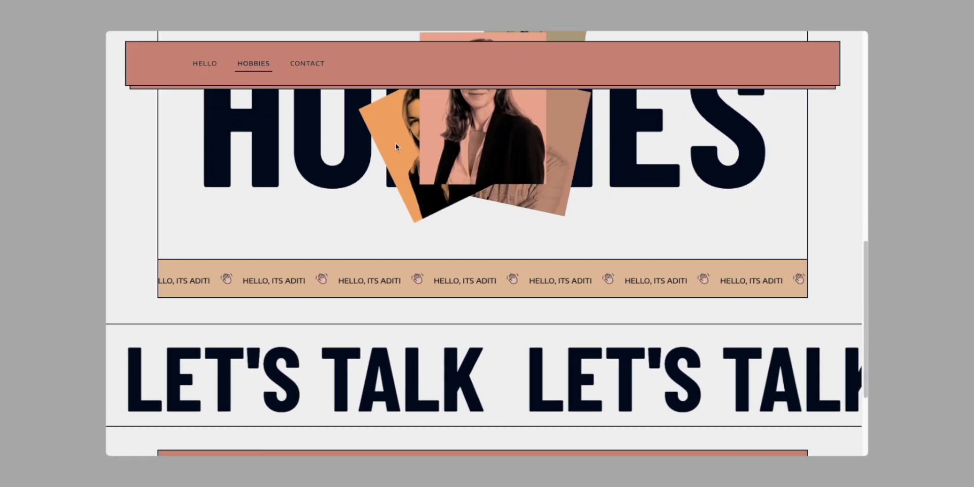
scroll(396, 147, "down", 4)
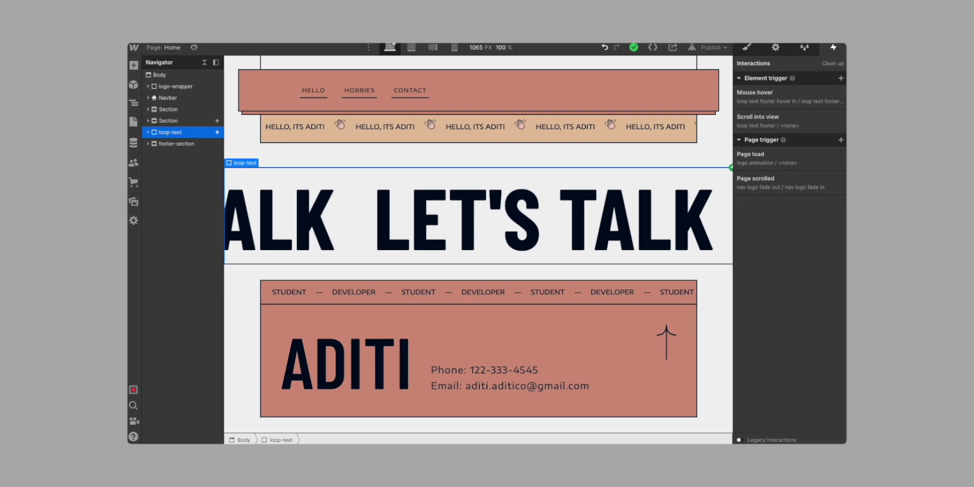
Check the IDs intro, hobbies and contact on the intro, hobbies and LET'S TALK sections
left_click(269, 278)
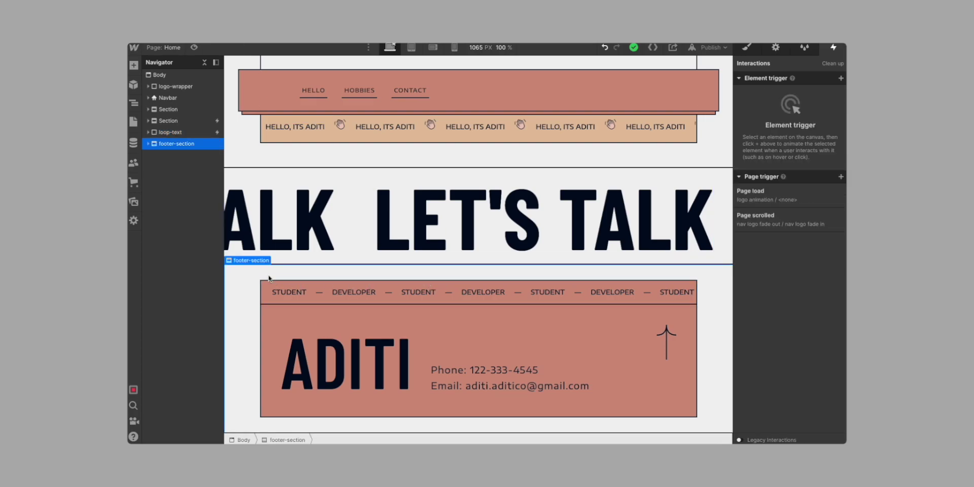
scroll(311, 222, "up", 20)
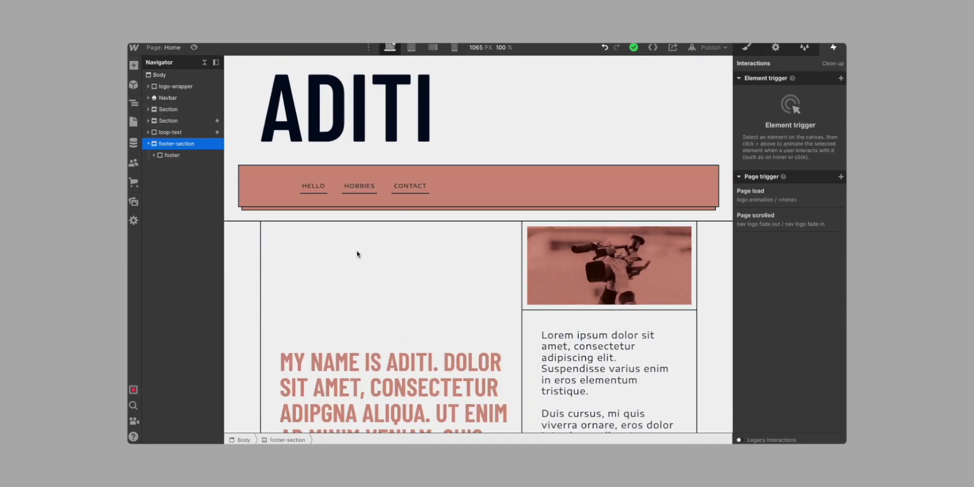
left_click(235, 247)
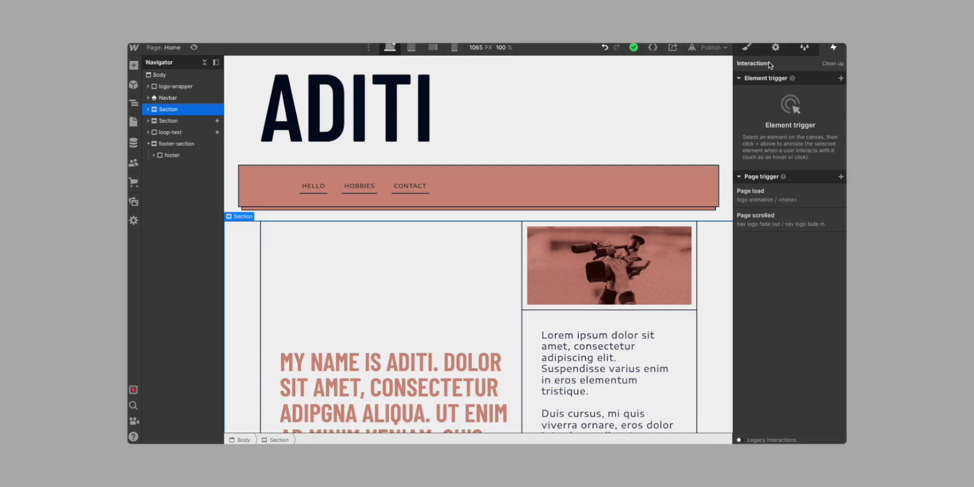
left_click(776, 47)
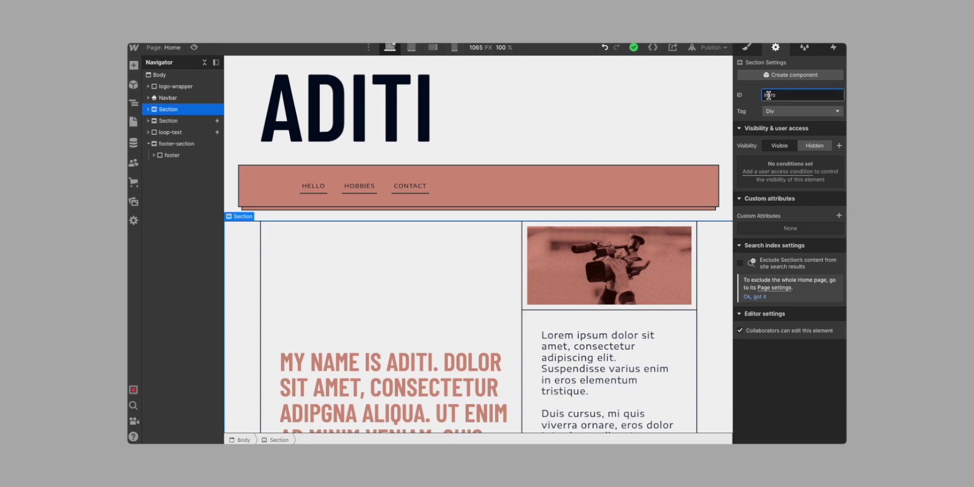
left_click(195, 122)
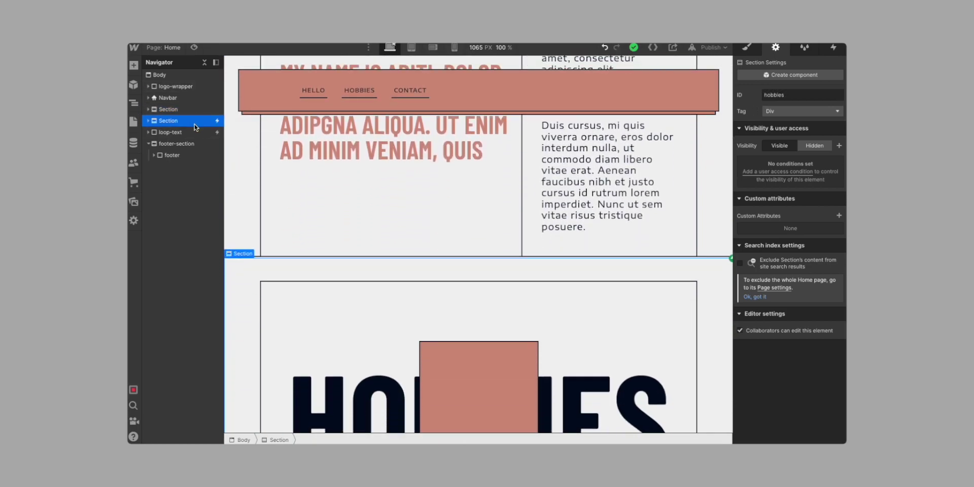
left_click(195, 132)
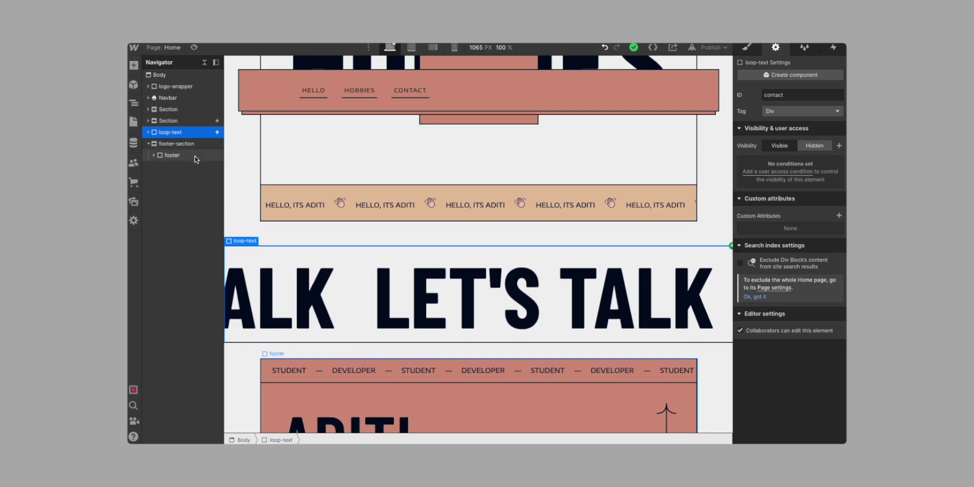
scroll(325, 270, "up", 10)
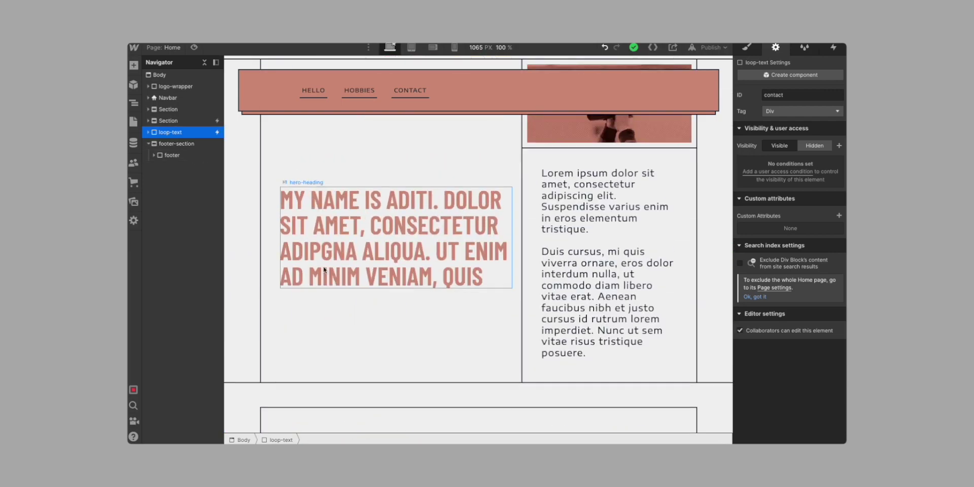
Link HELLO, HOBBIES and CONTACT nav links to the intro, hobbies and contact sections
left_click(313, 91)
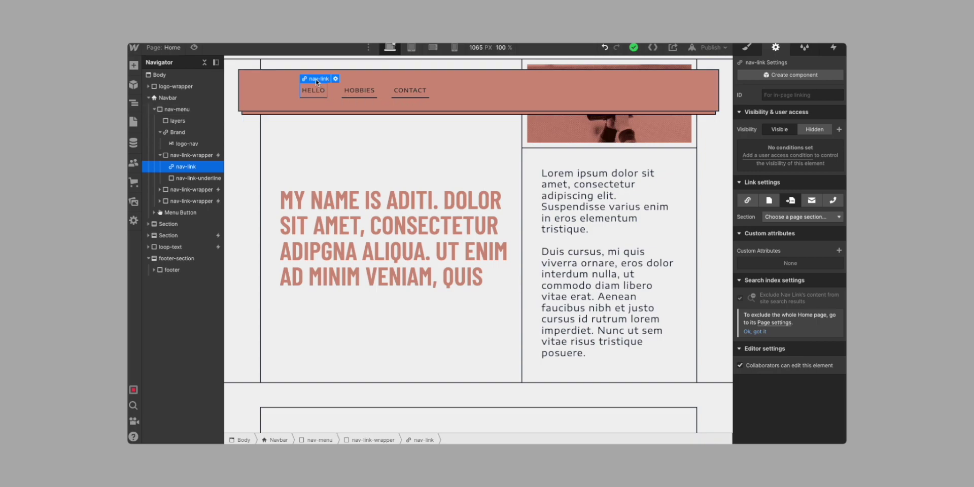
left_click(802, 216)
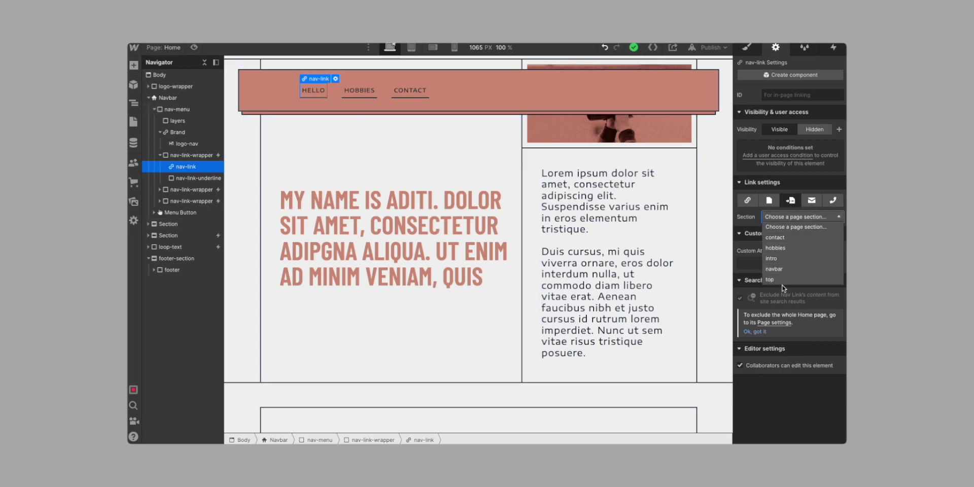
left_click(784, 259)
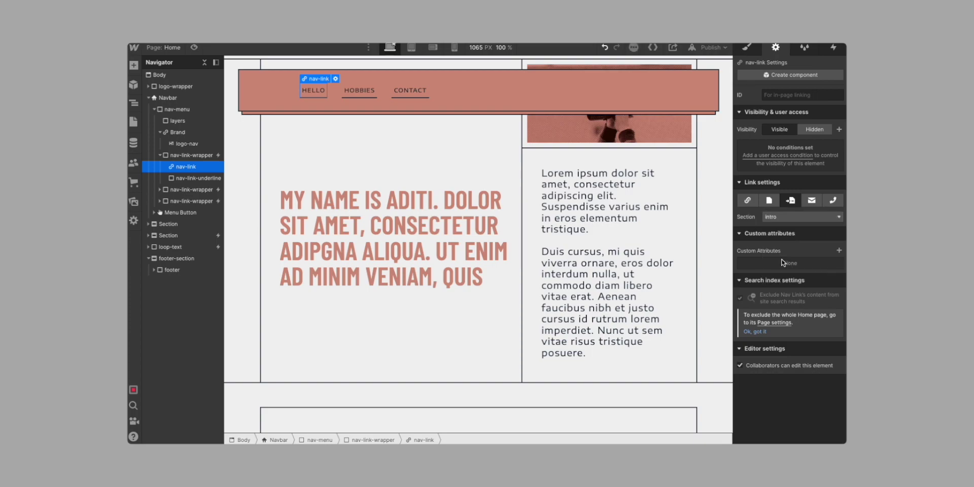
left_click(359, 90)
left_click(791, 200)
left_click(799, 216)
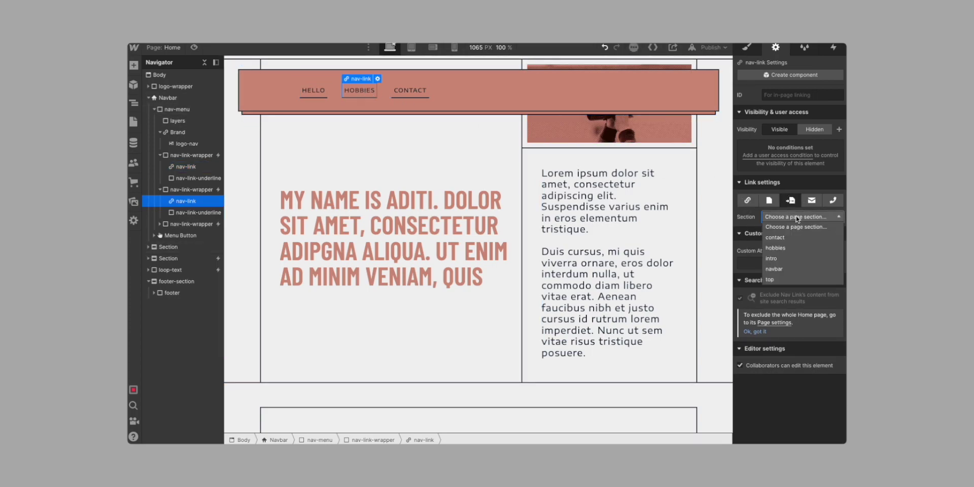
left_click(785, 249)
left_click(410, 90)
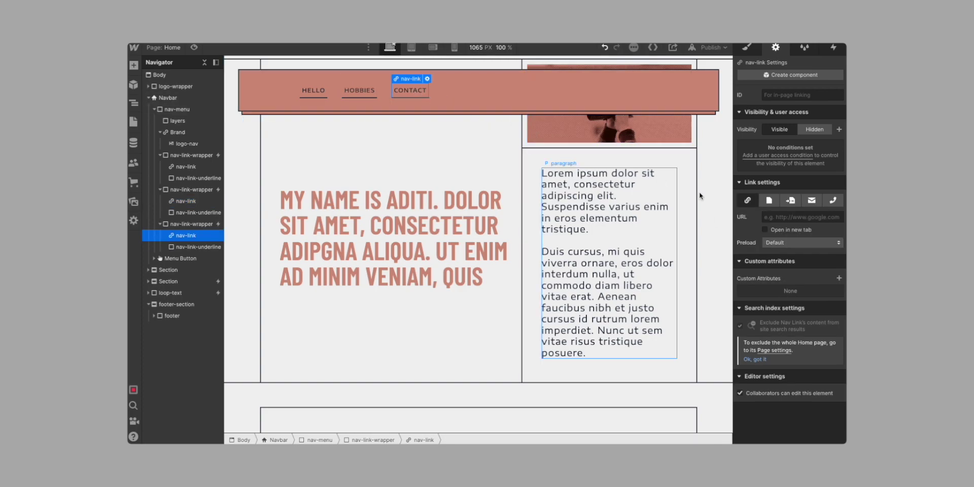
left_click(790, 201)
left_click(789, 216)
left_click(792, 243)
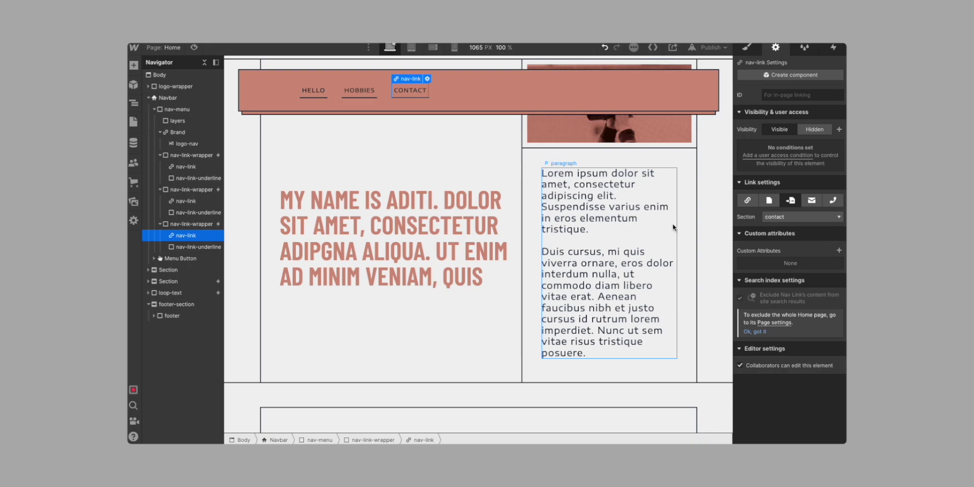
Link the footer arrow wrapper to the page's top section
left_click(658, 236)
scroll(657, 237, "down", 4)
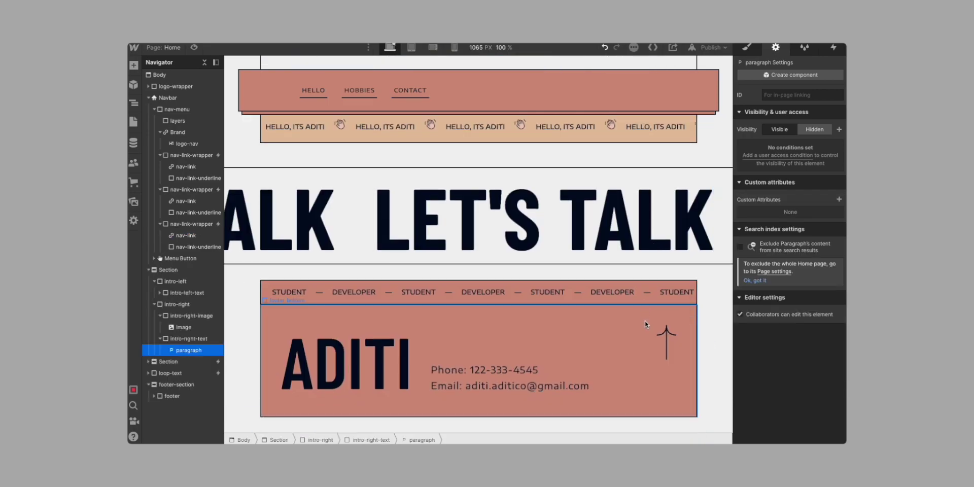
left_click(664, 339)
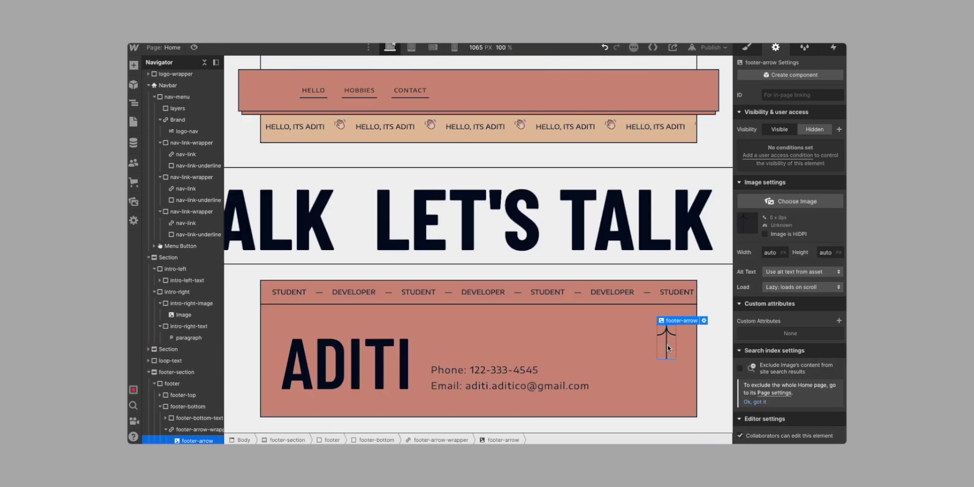
key("Left")
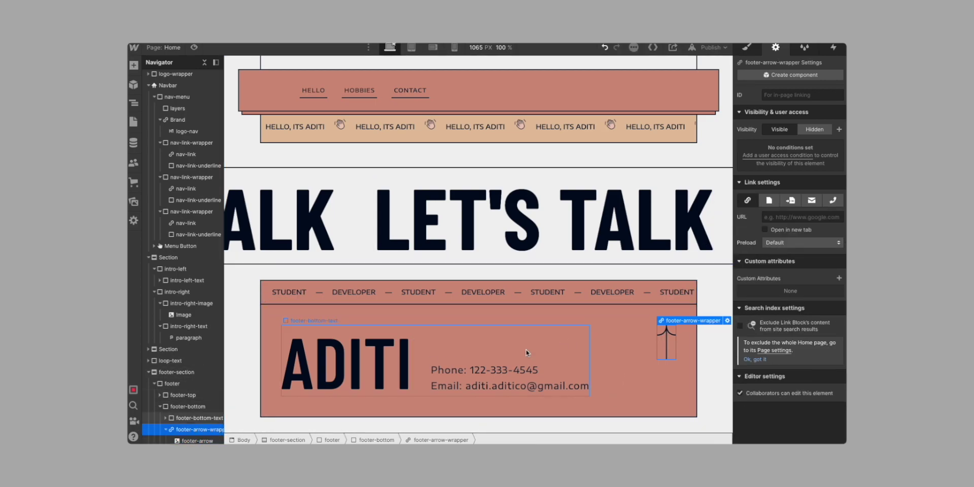
left_click(791, 200)
left_click(791, 217)
left_click(782, 280)
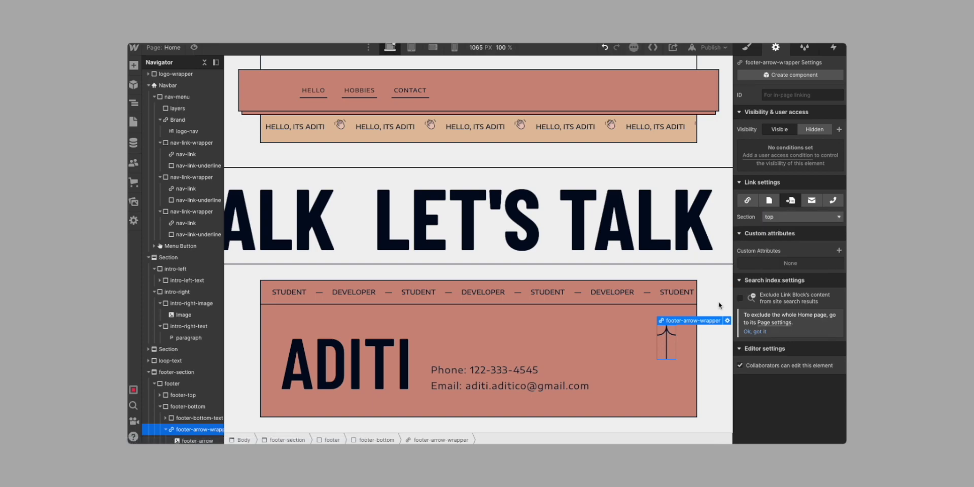
left_click(597, 335)
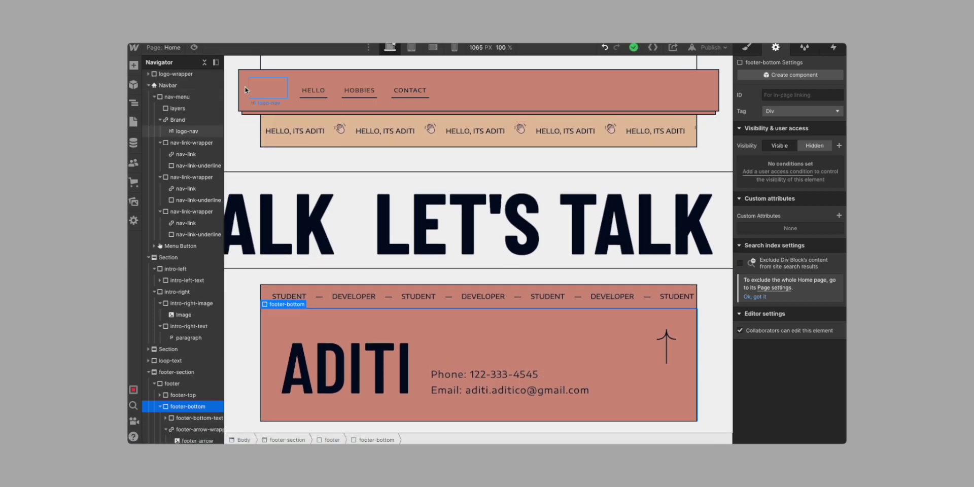
In Preview, test the footer up-arrow returning to the top and the CONTACT link jumping to the footer
key("ctrl+shift+p")
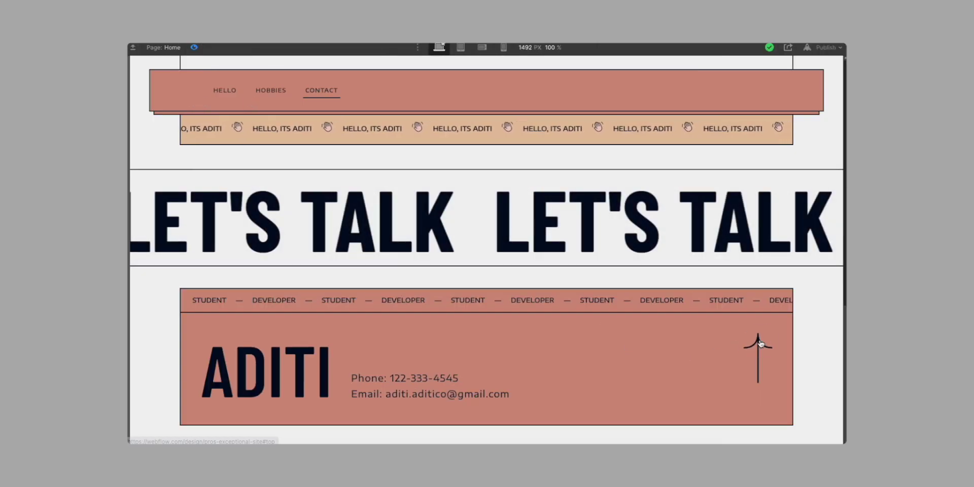
left_click(760, 339)
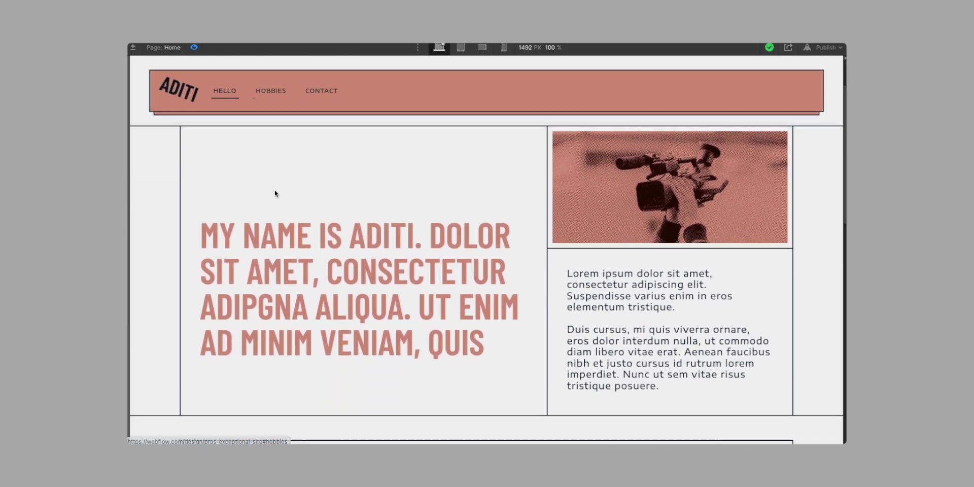
left_click(321, 91)
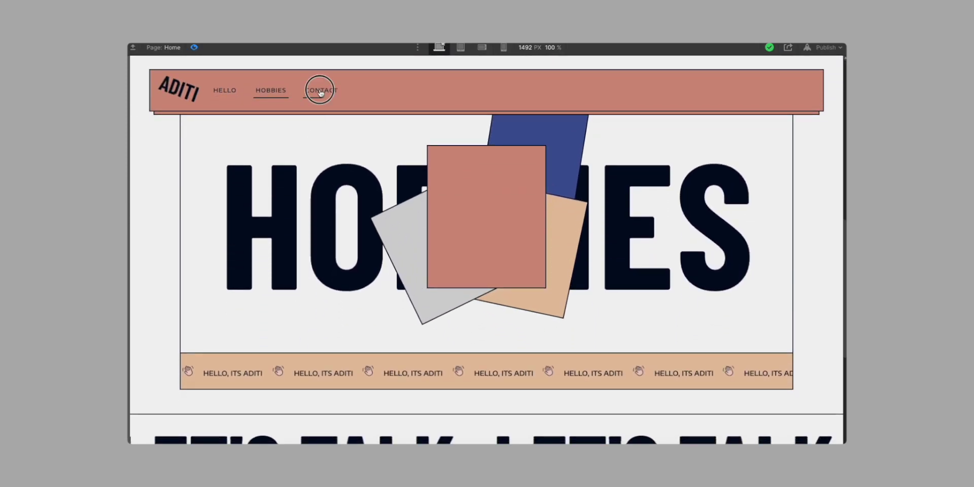